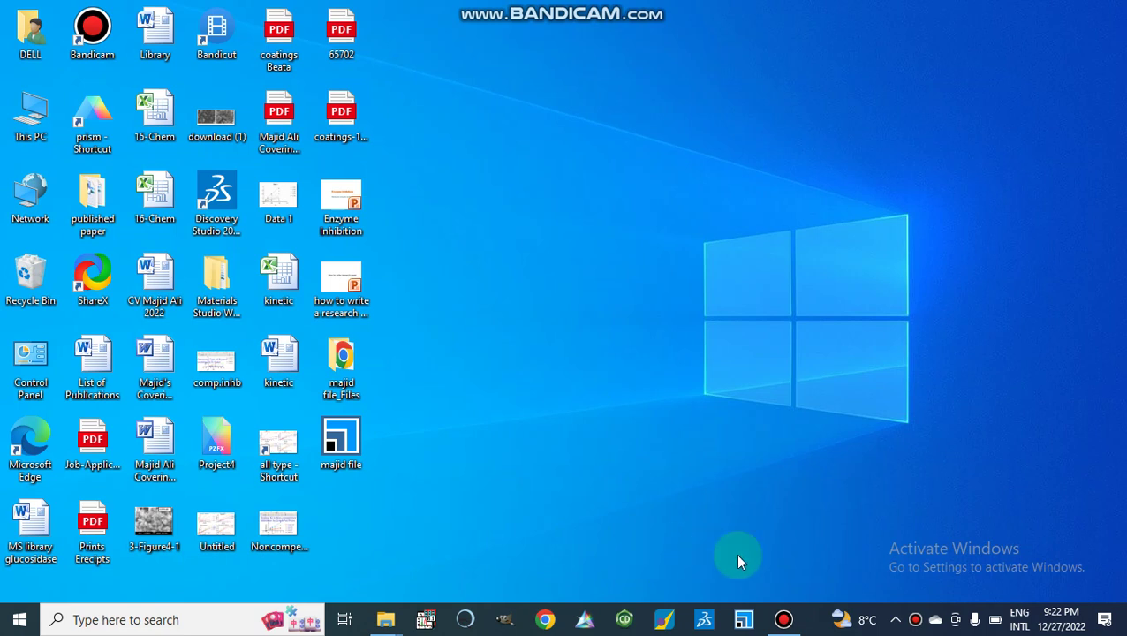
- Start Materials Studio, accept the file associations, and create a new project named TiO2
click(743, 619)
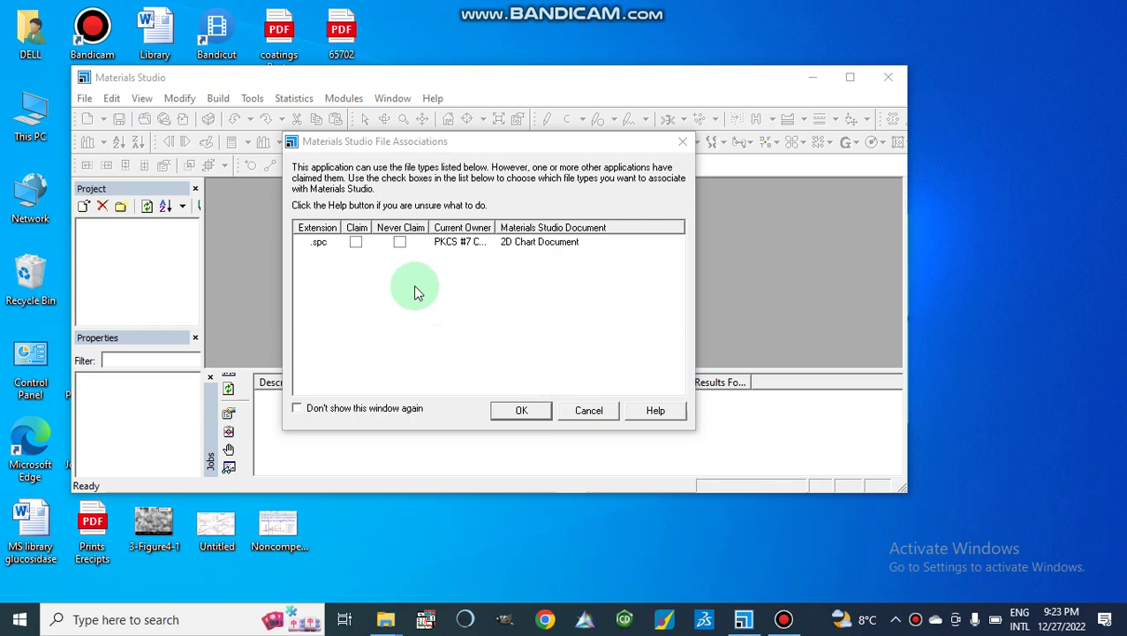
click(519, 404)
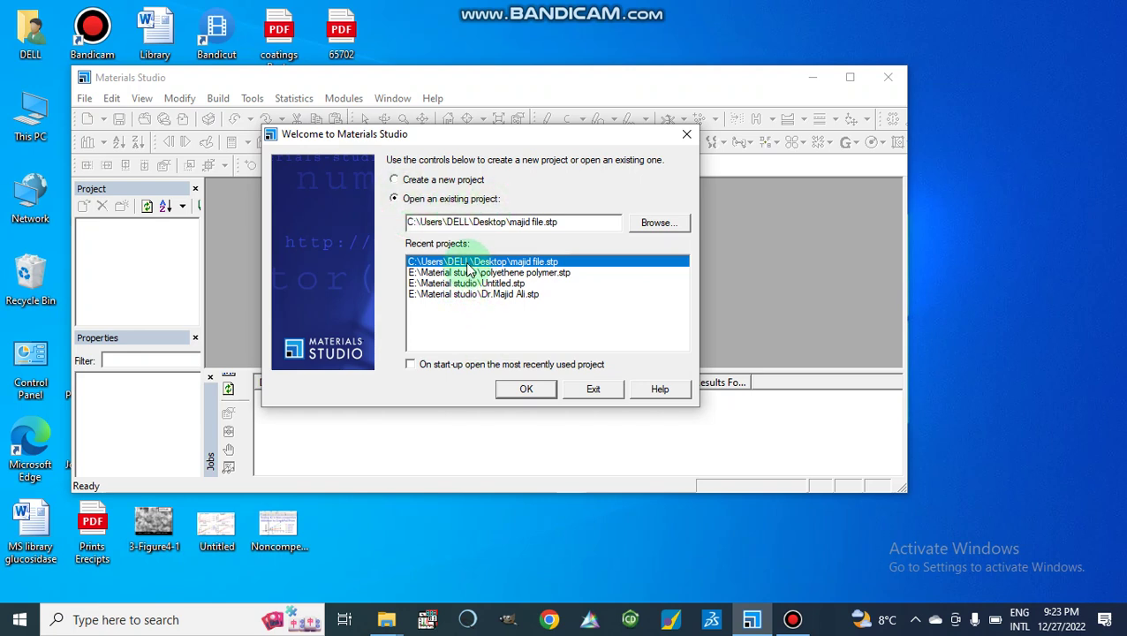
click(394, 180)
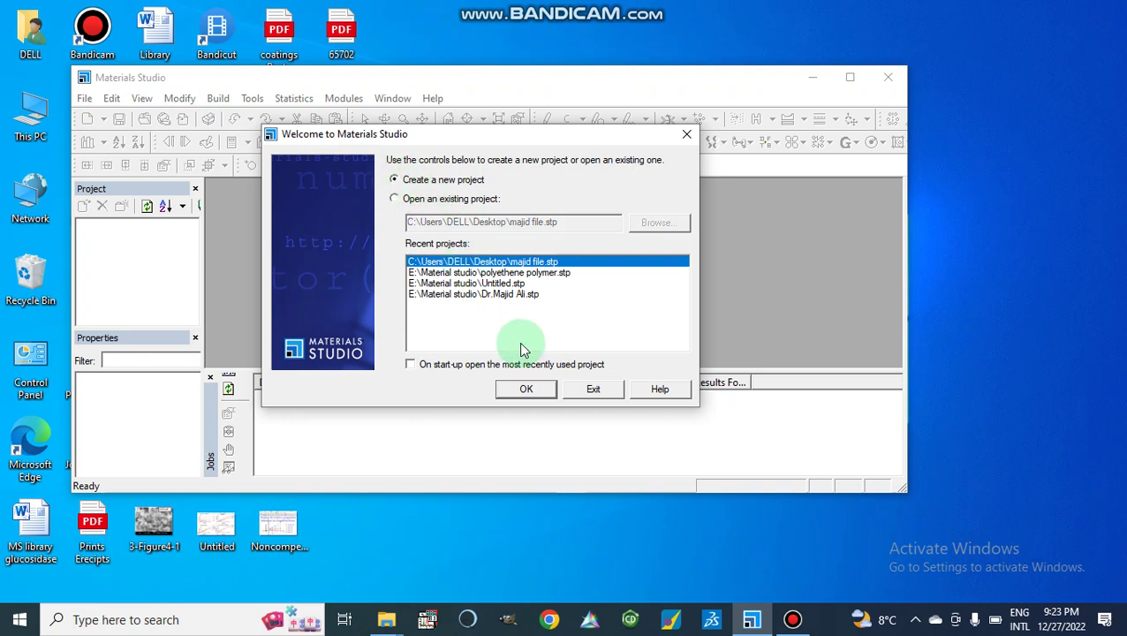
click(524, 391)
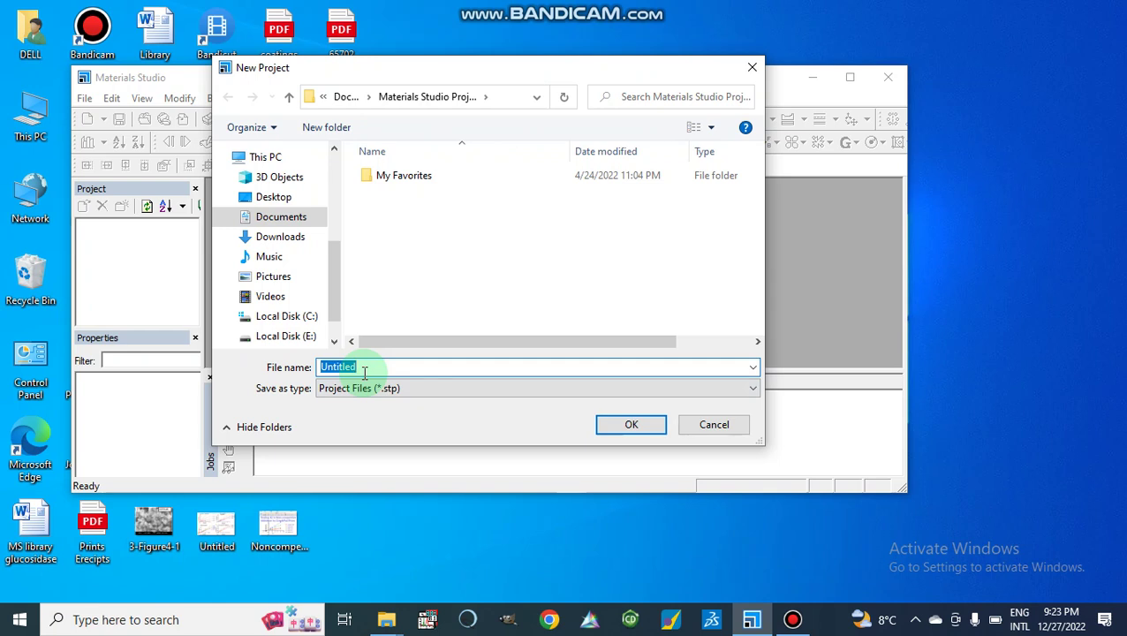
text(Ti)
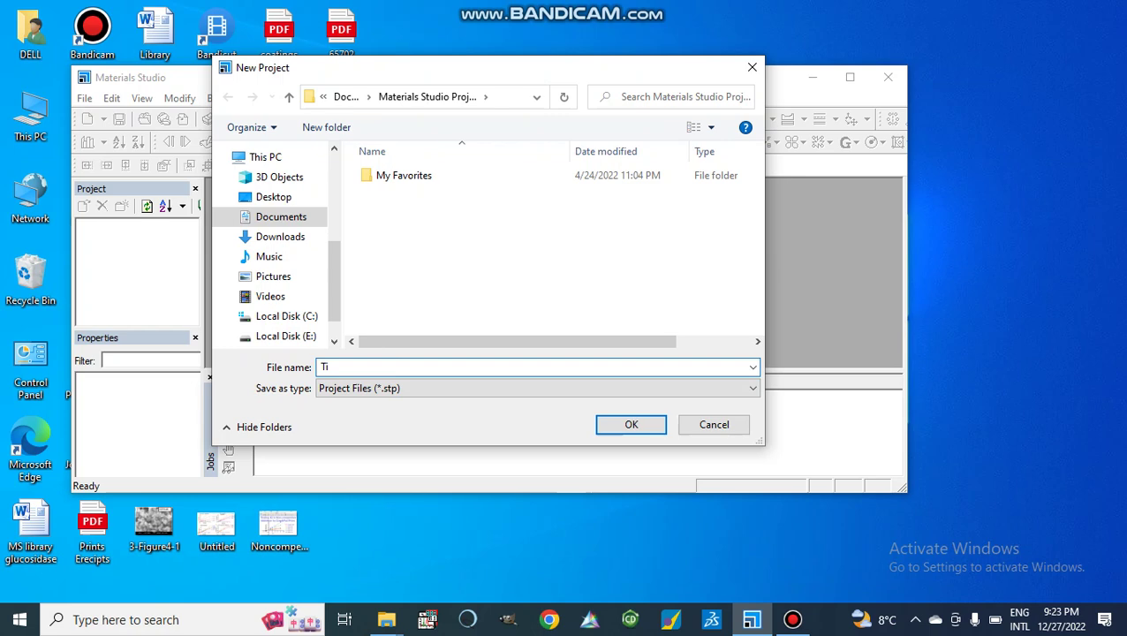
text(O2)
click(625, 424)
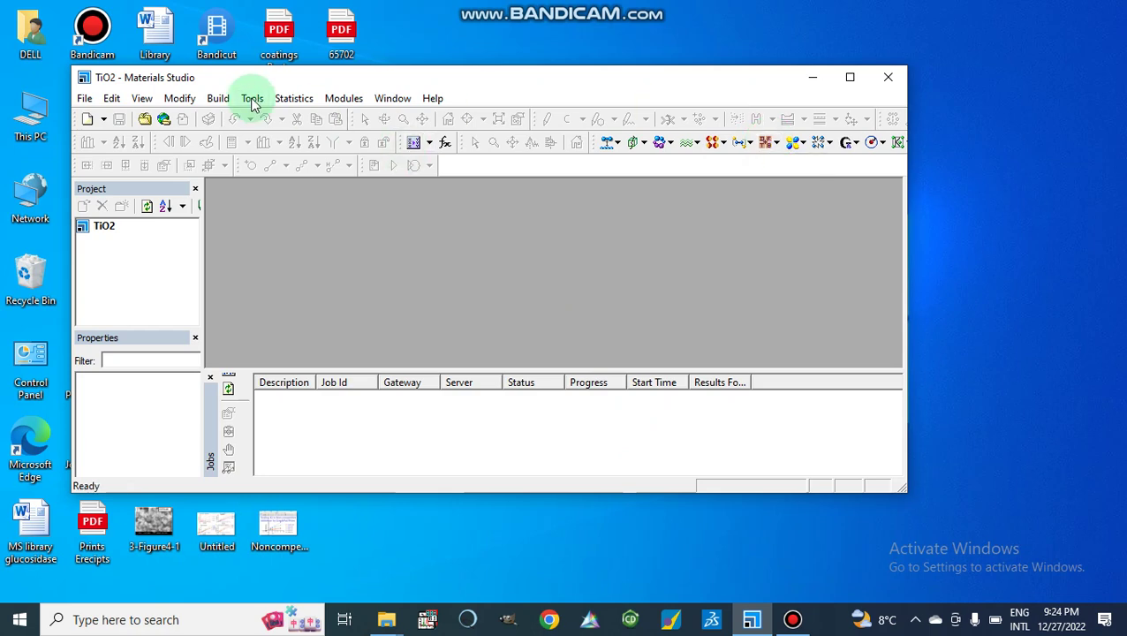
- Maximize the program window and add a new 3D Atomistic document to the TiO2 project
click(850, 79)
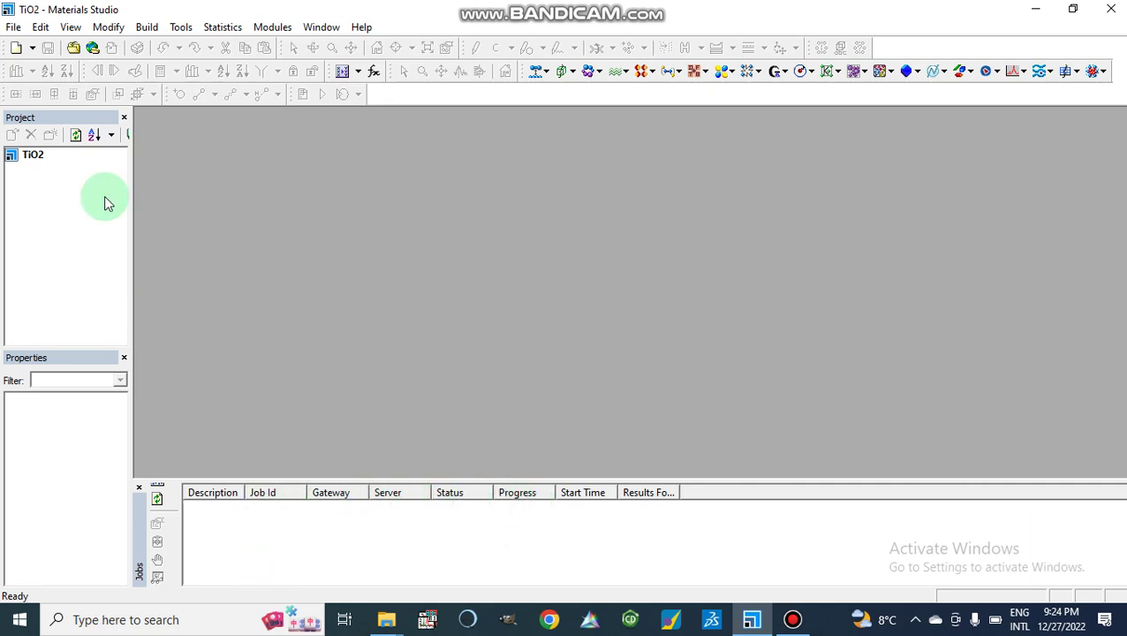
click(15, 29)
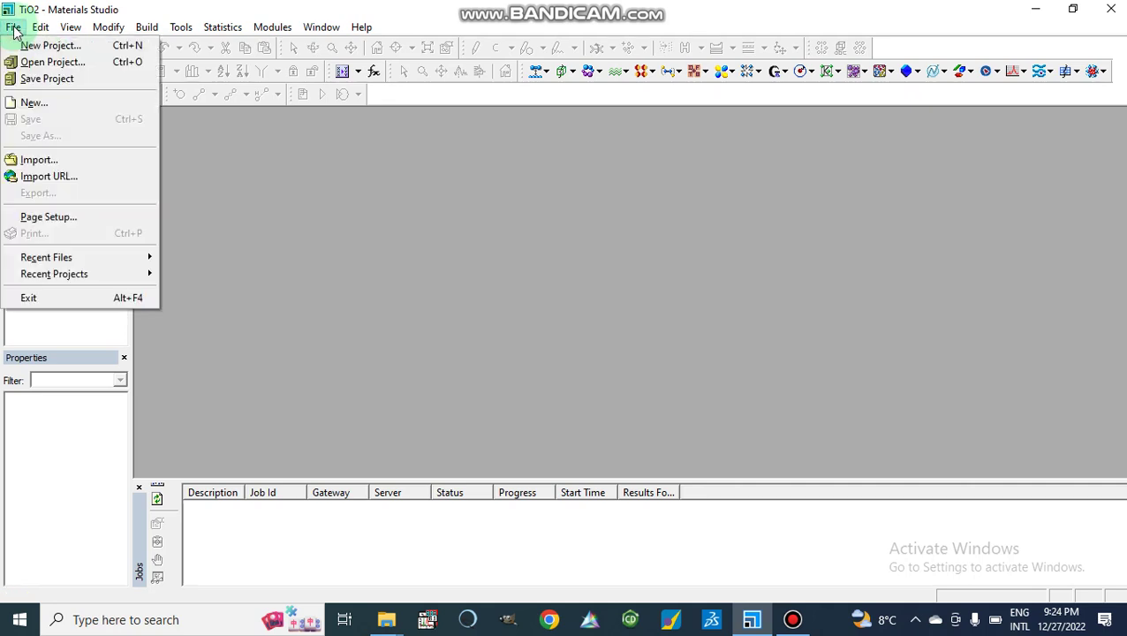
click(33, 105)
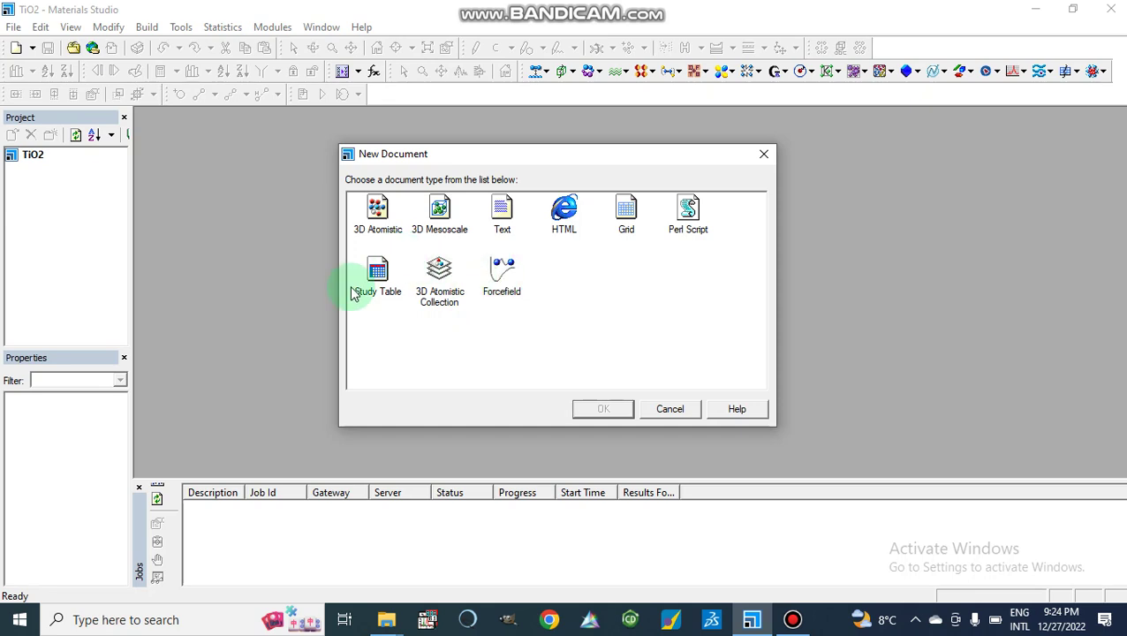
double_click(378, 208)
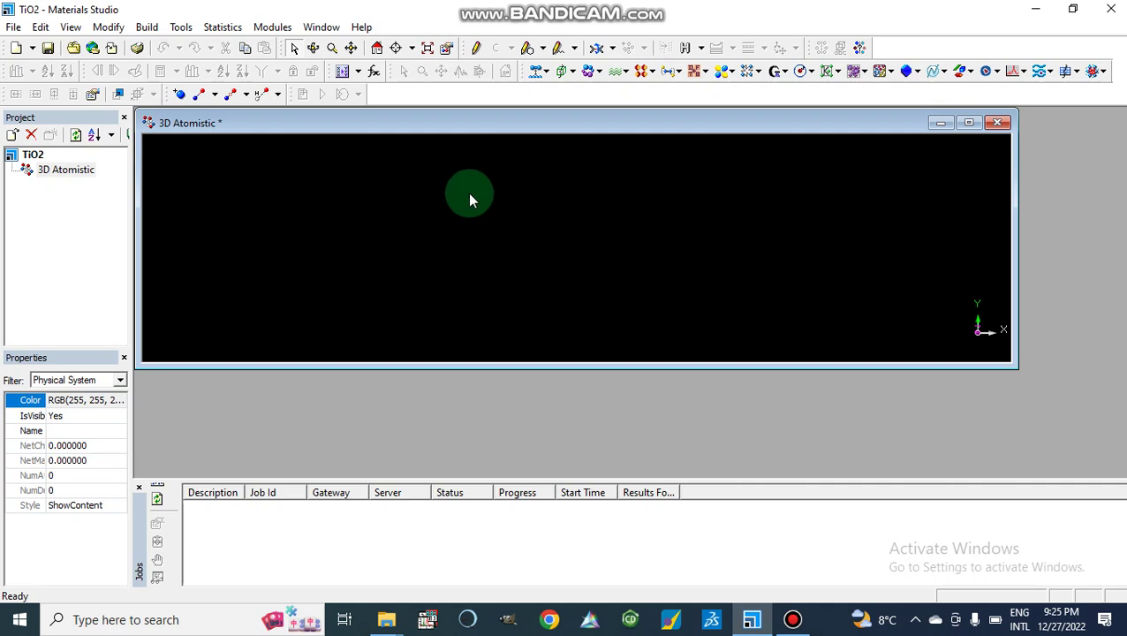
click(182, 82)
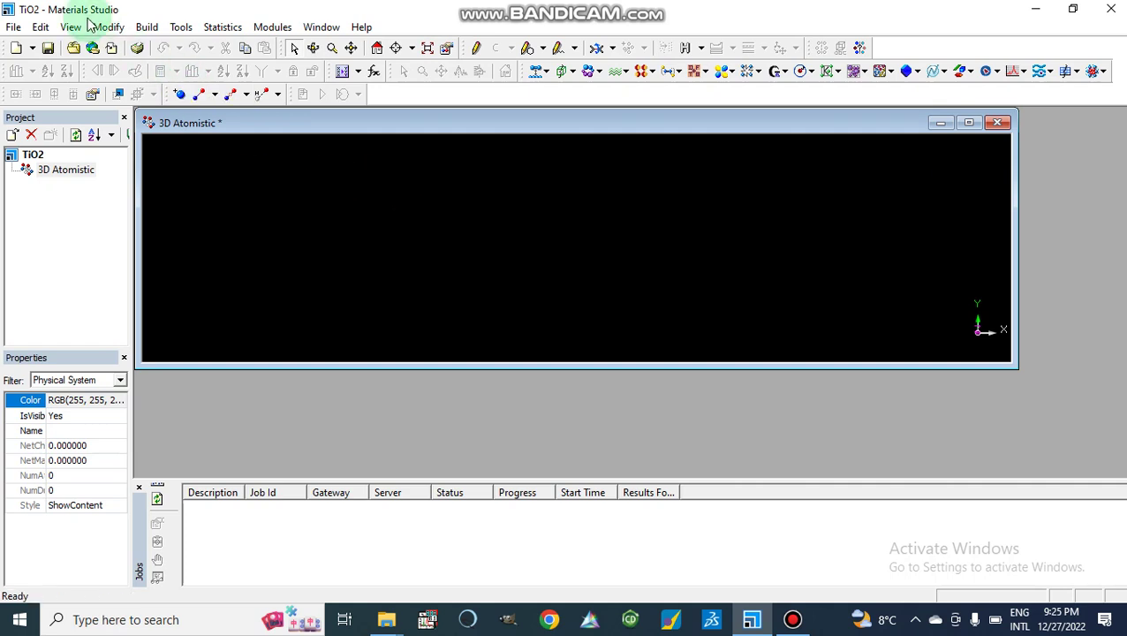
click(181, 29)
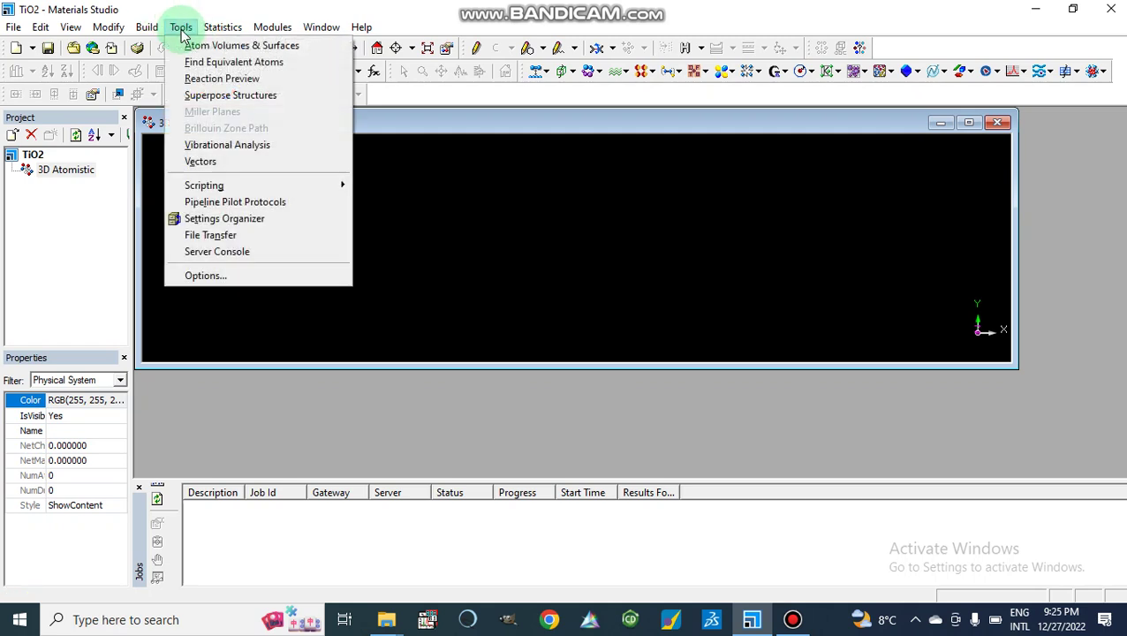
click(181, 28)
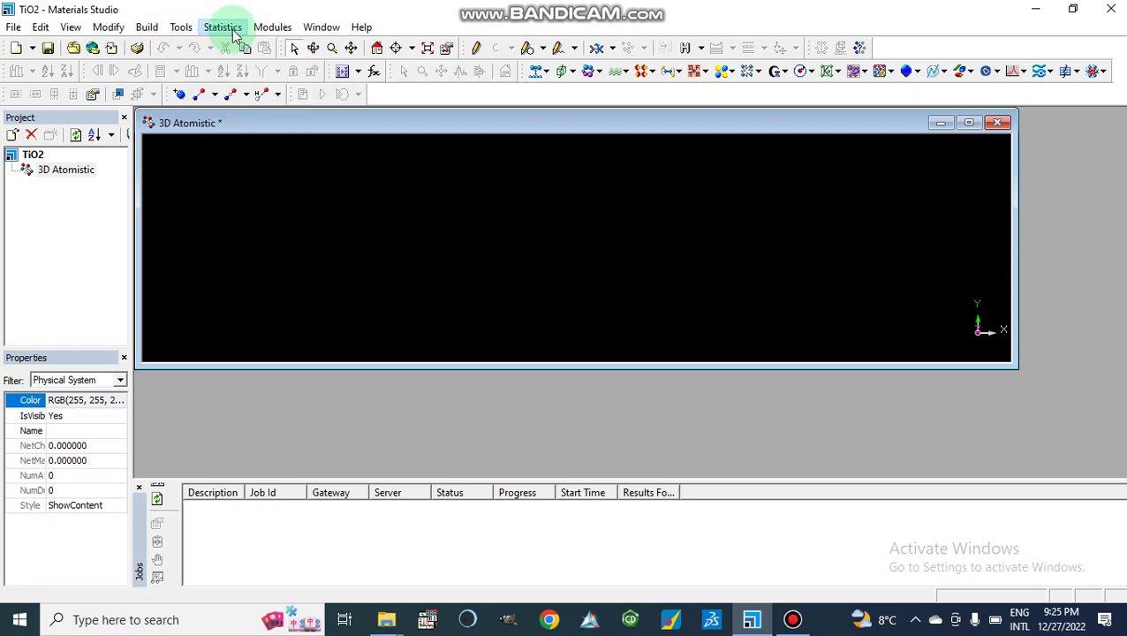
click(271, 28)
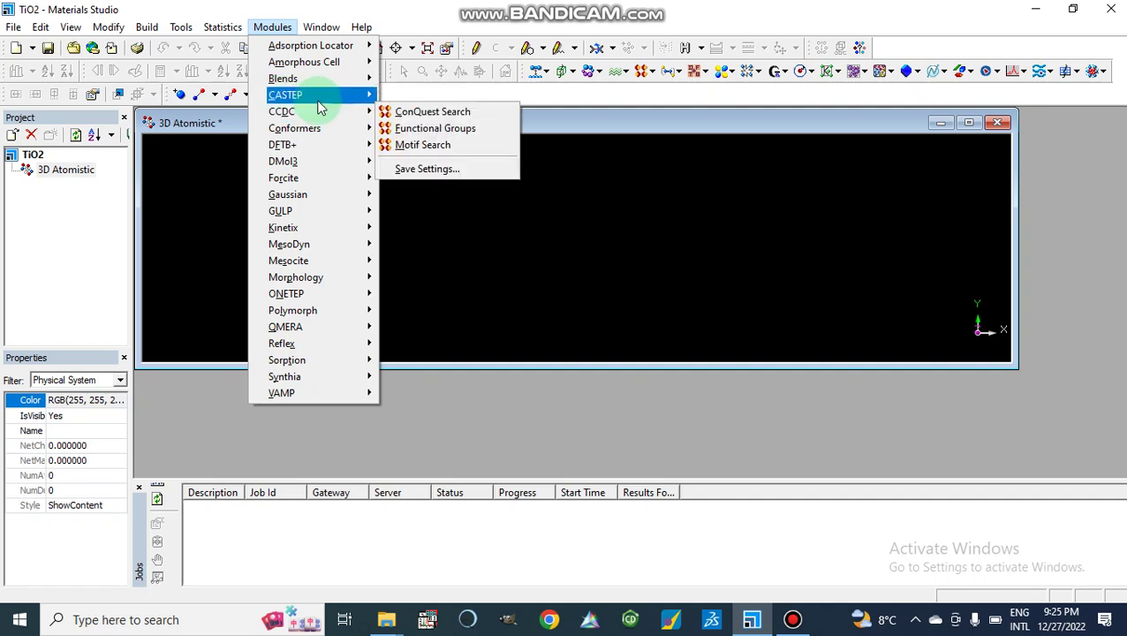
mouse_move(343, 104)
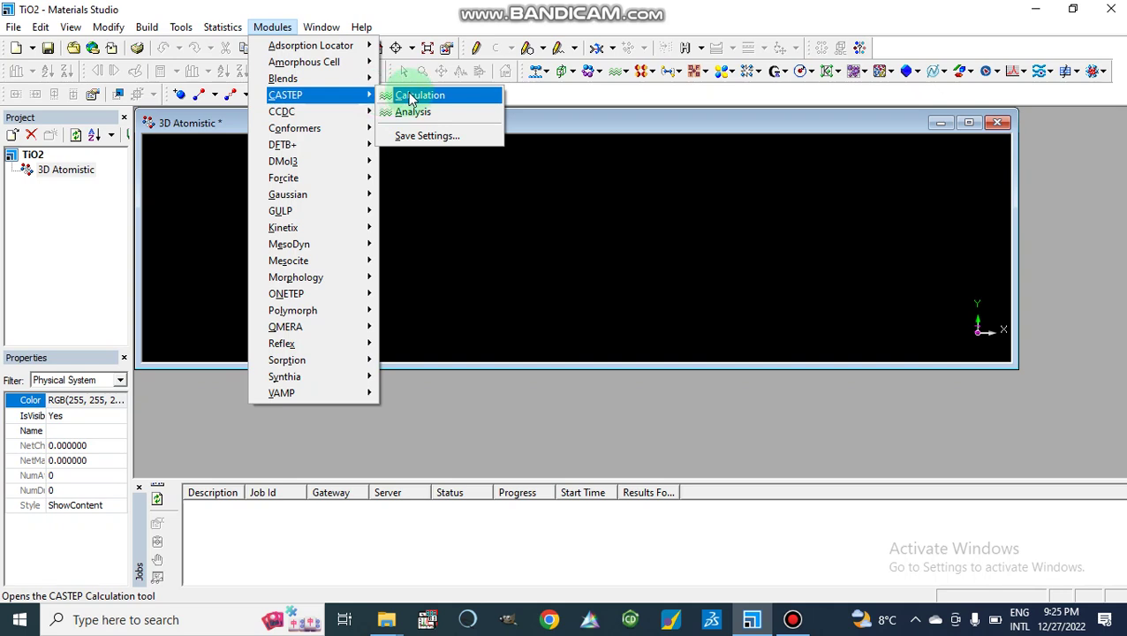
click(552, 249)
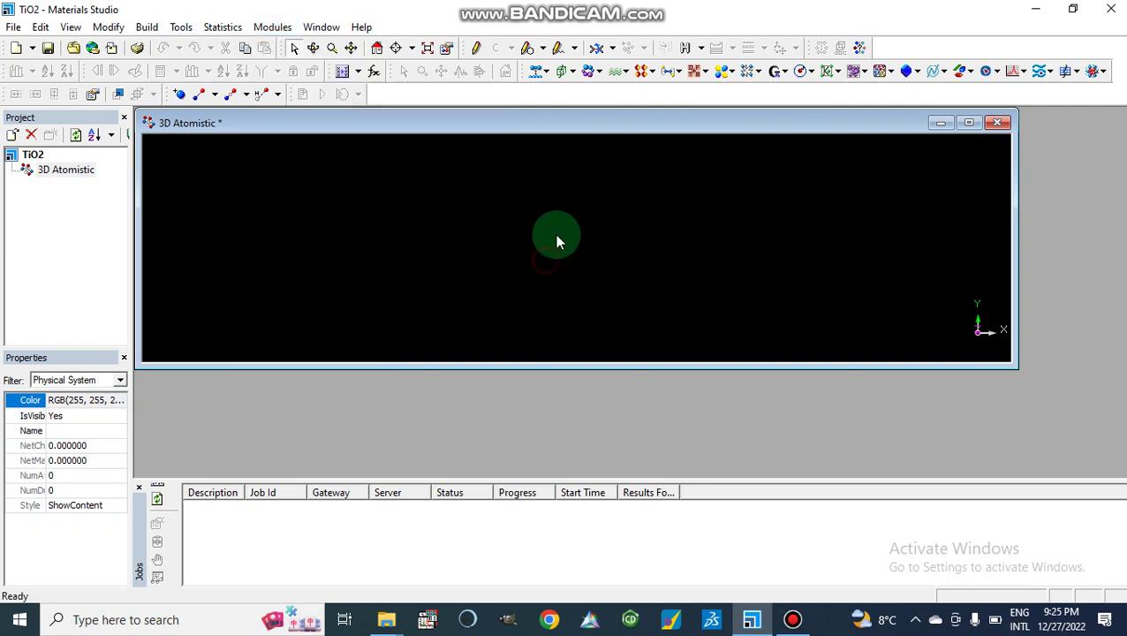
click(624, 74)
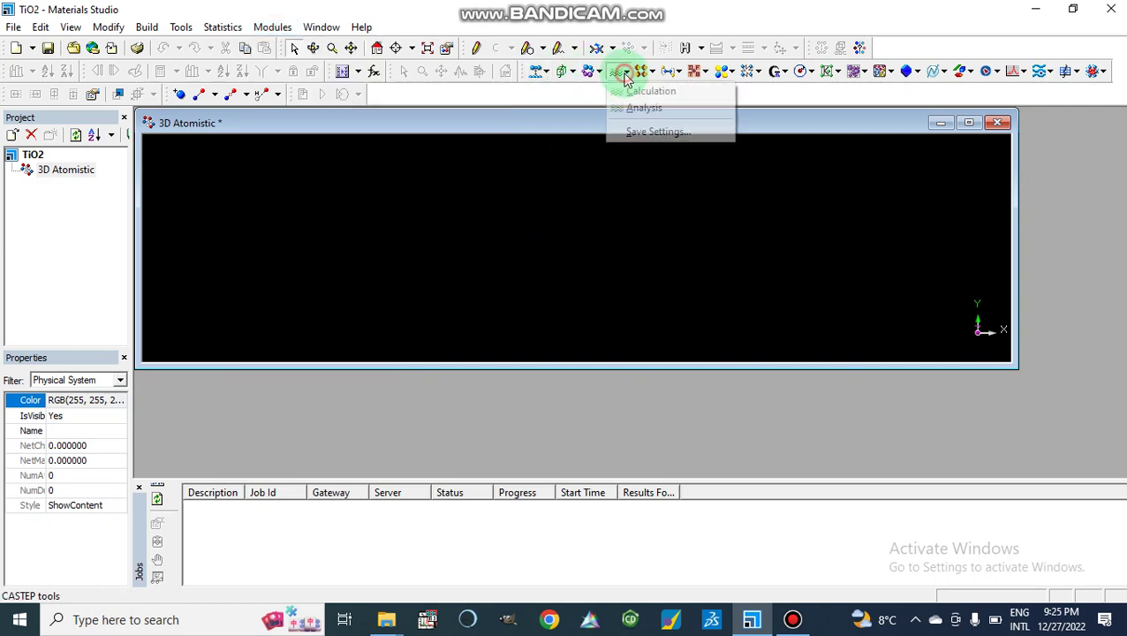
click(530, 256)
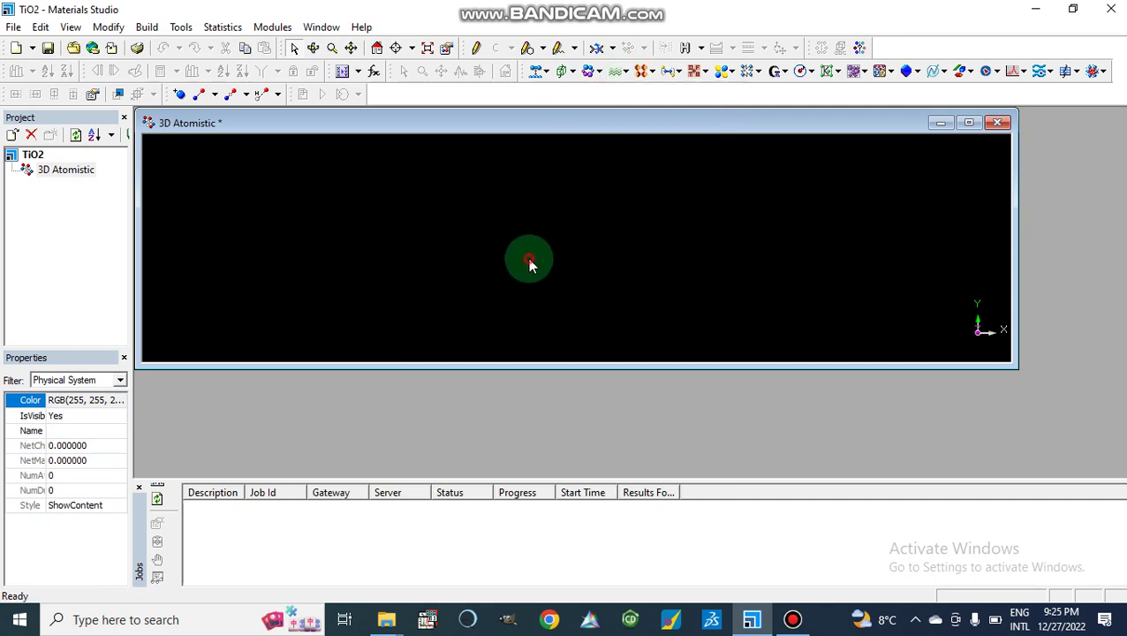
- Start building a crystal in the 3D Atomistic document and choose space group 136 P42/MNM
click(151, 28)
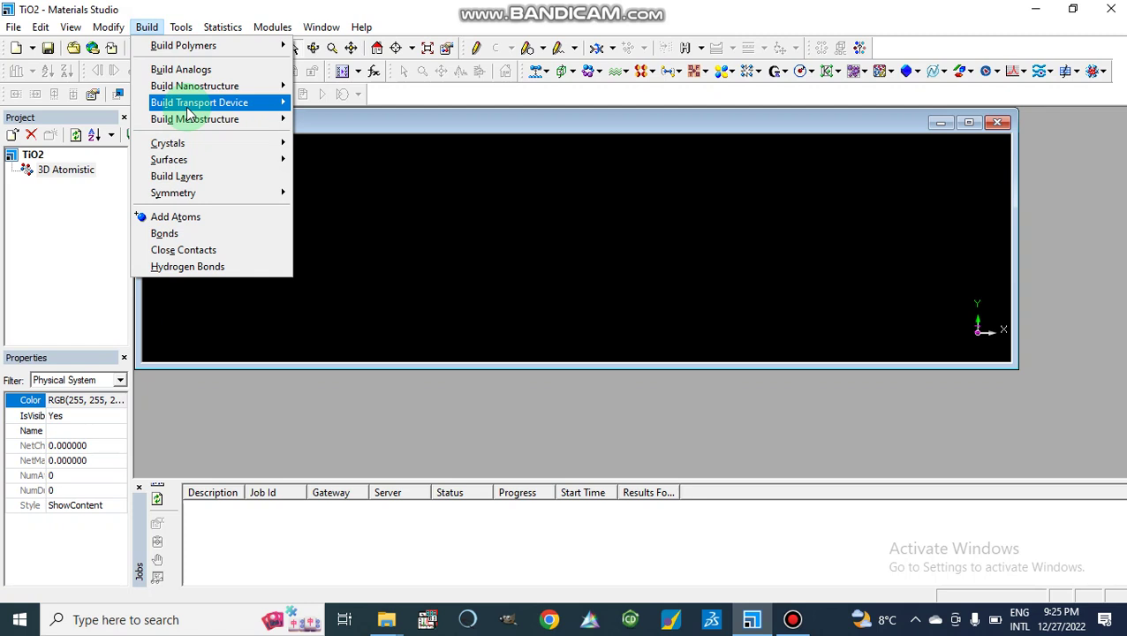
mouse_move(226, 151)
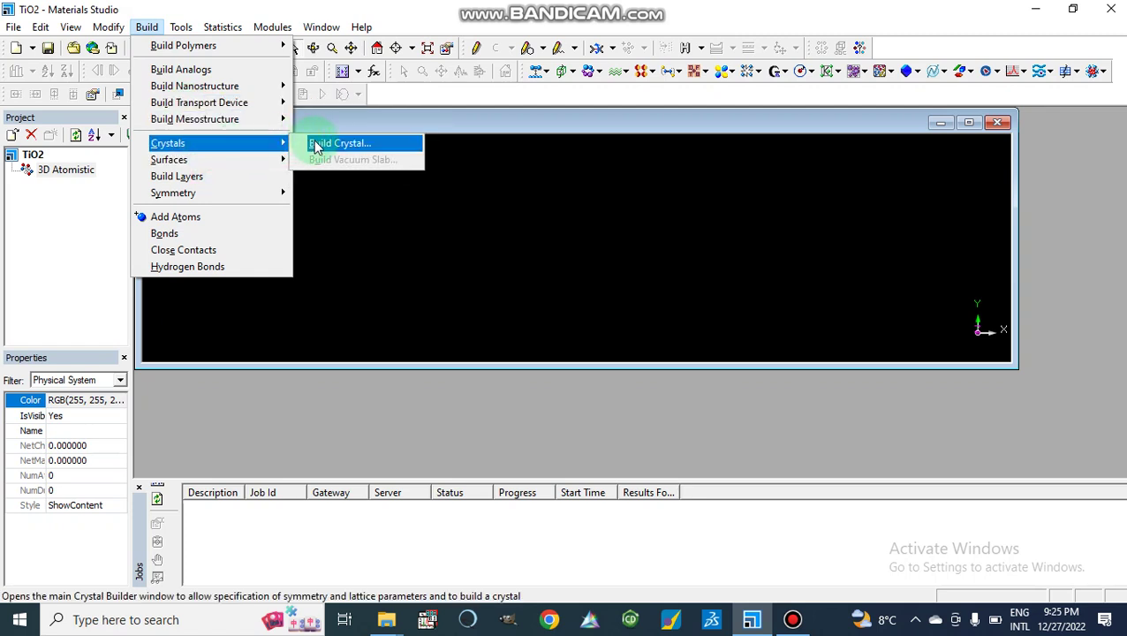
click(311, 145)
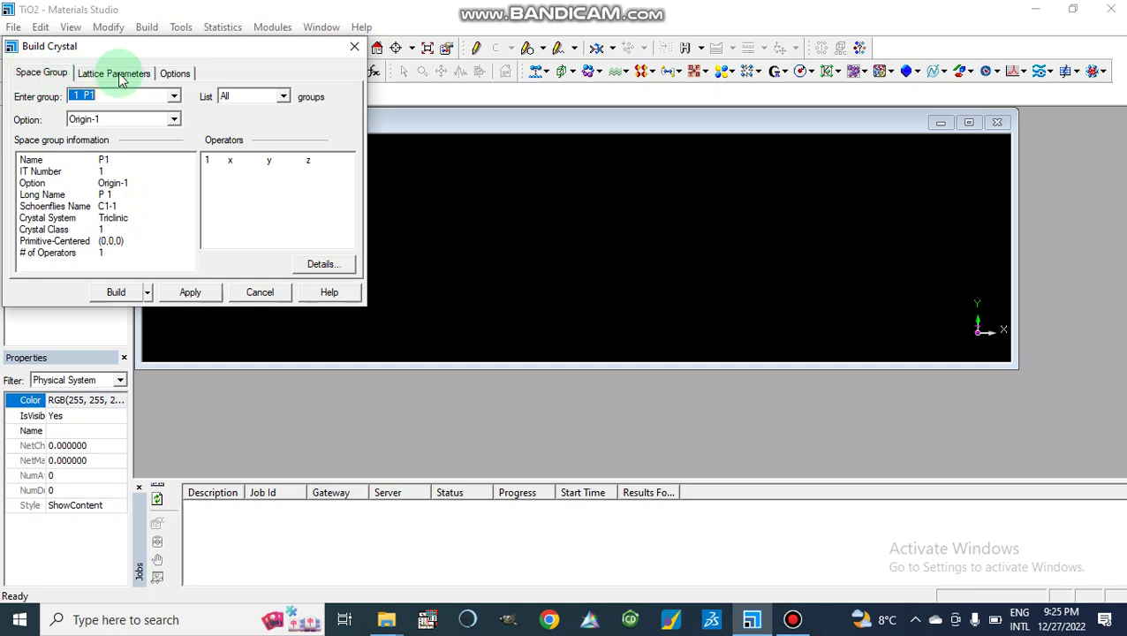
click(175, 97)
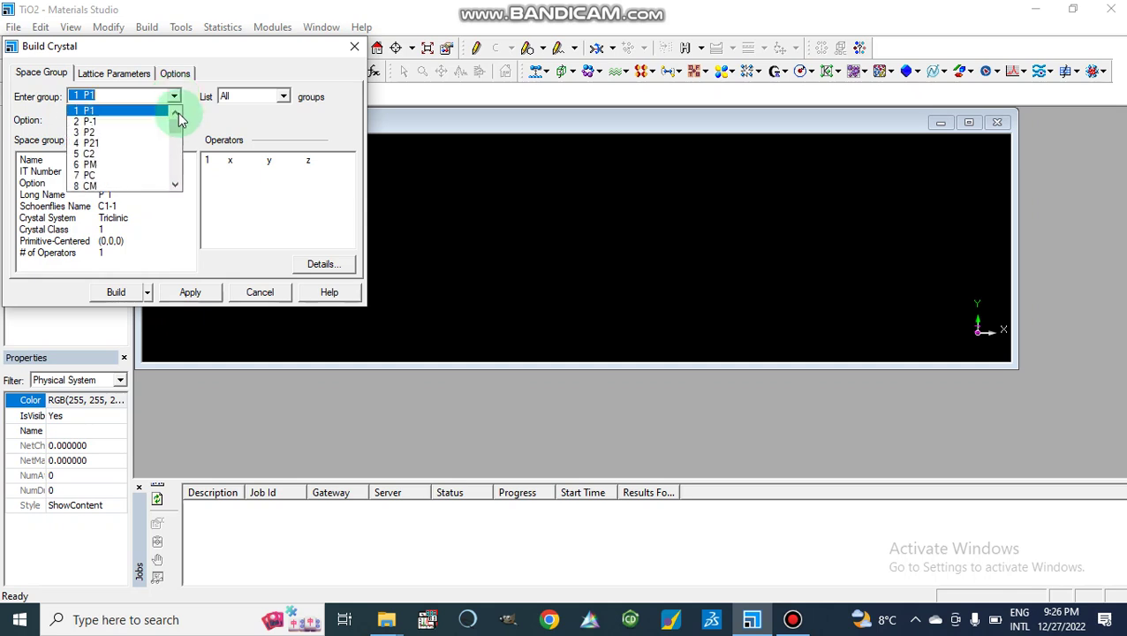
drag(175, 126, 176, 160)
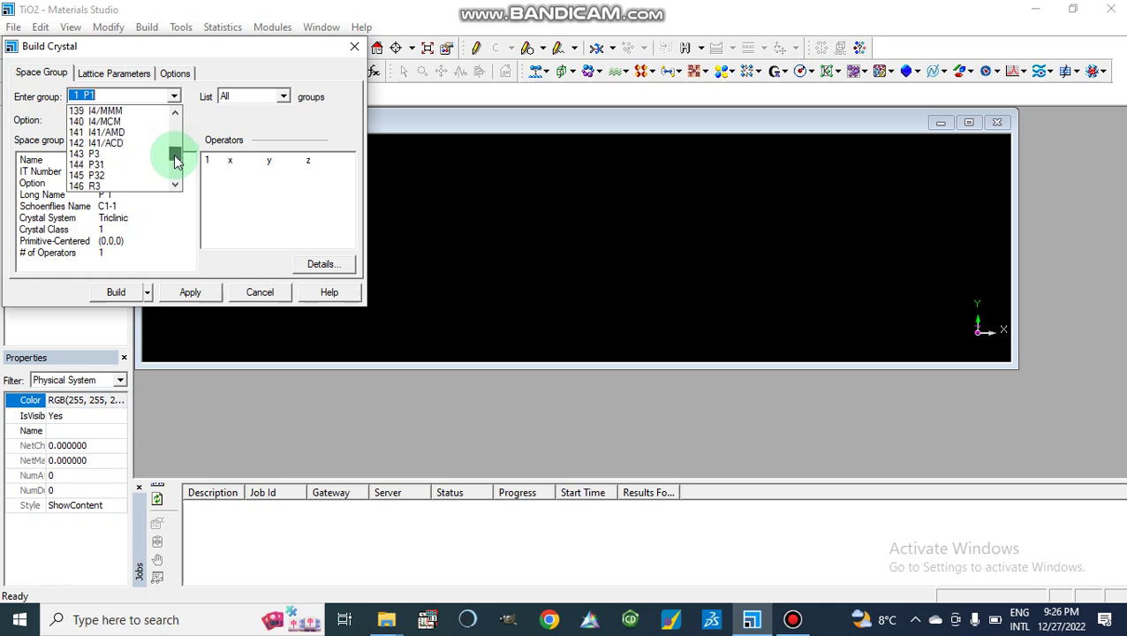
click(175, 159)
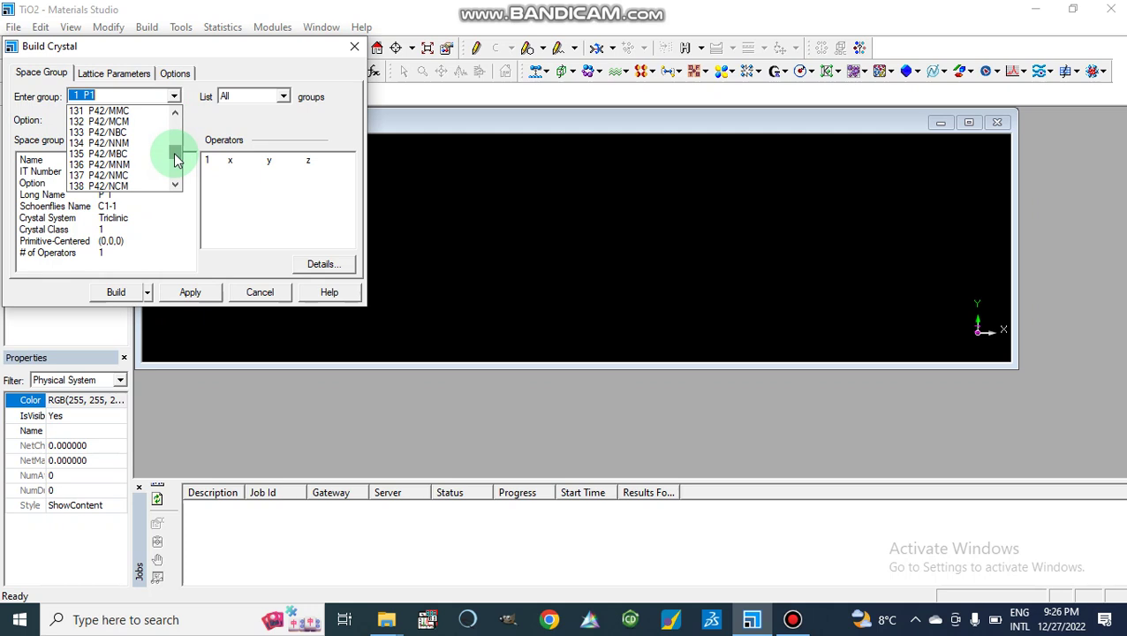
click(103, 173)
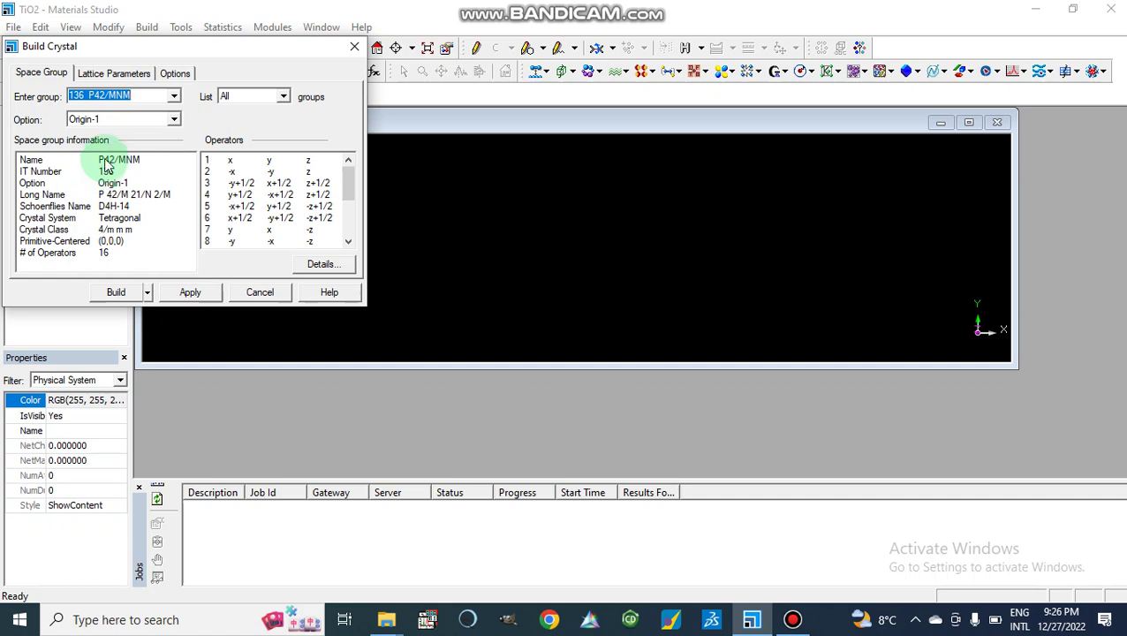
click(284, 97)
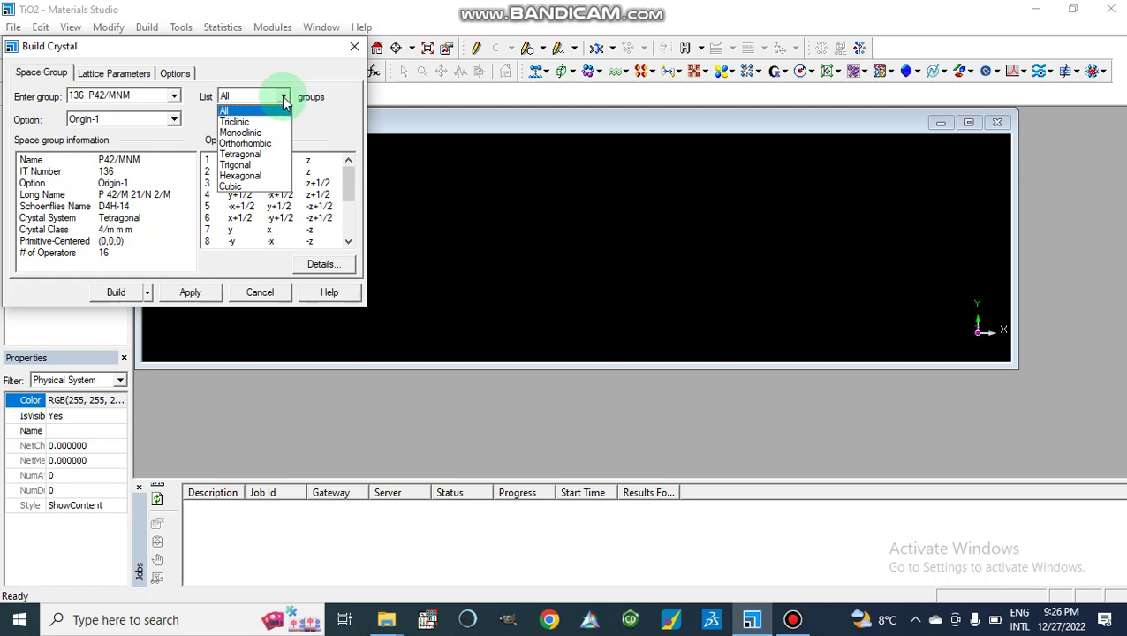
click(282, 99)
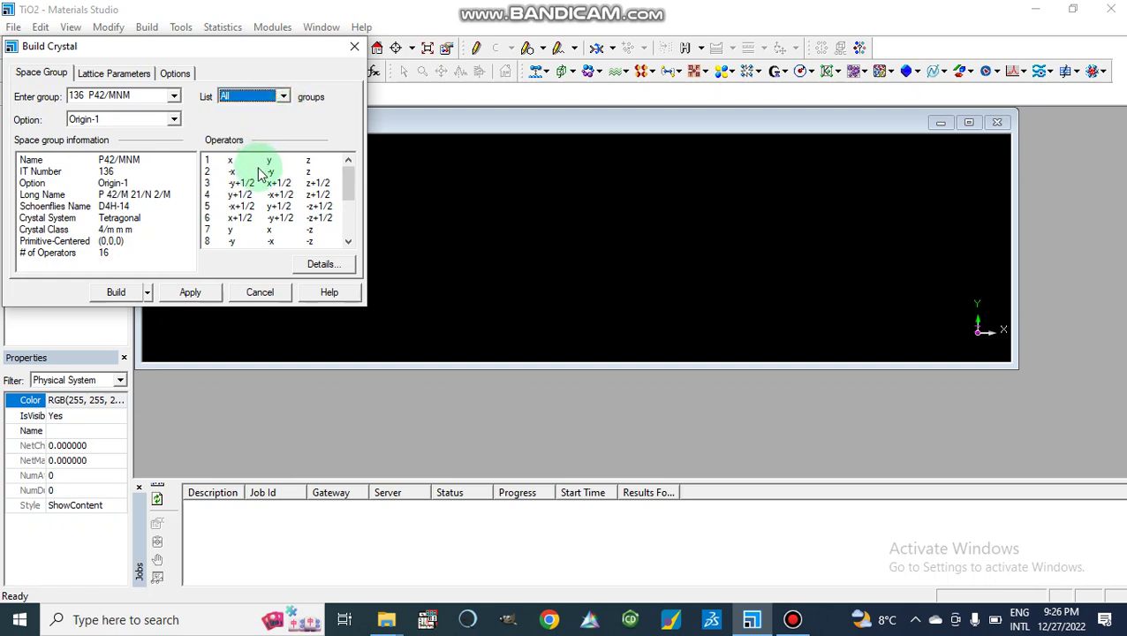
click(283, 95)
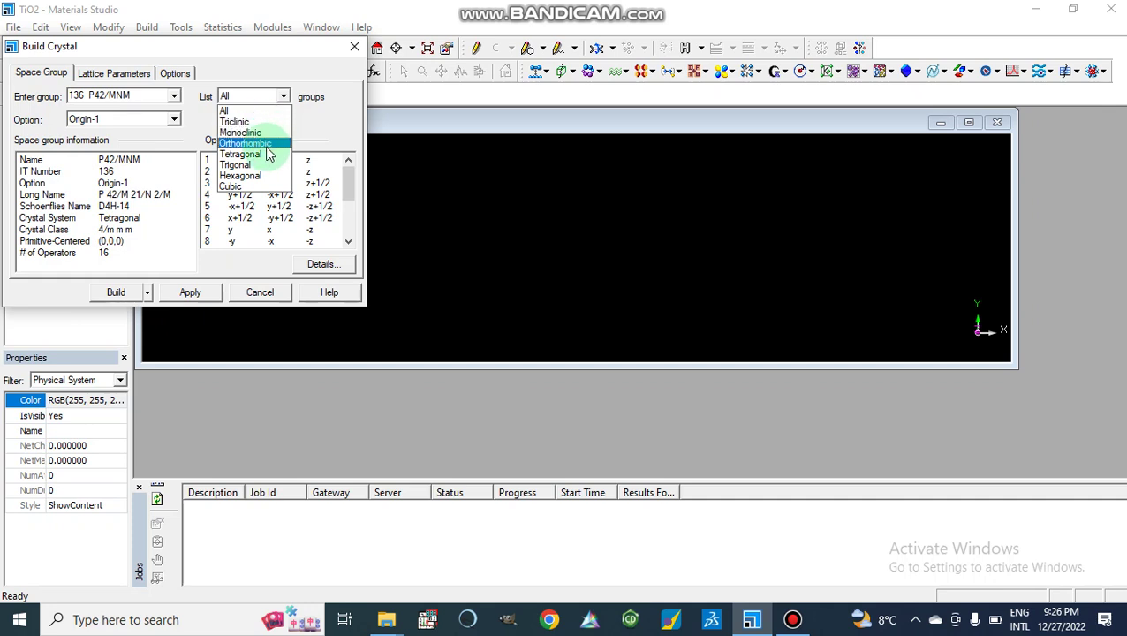
click(282, 96)
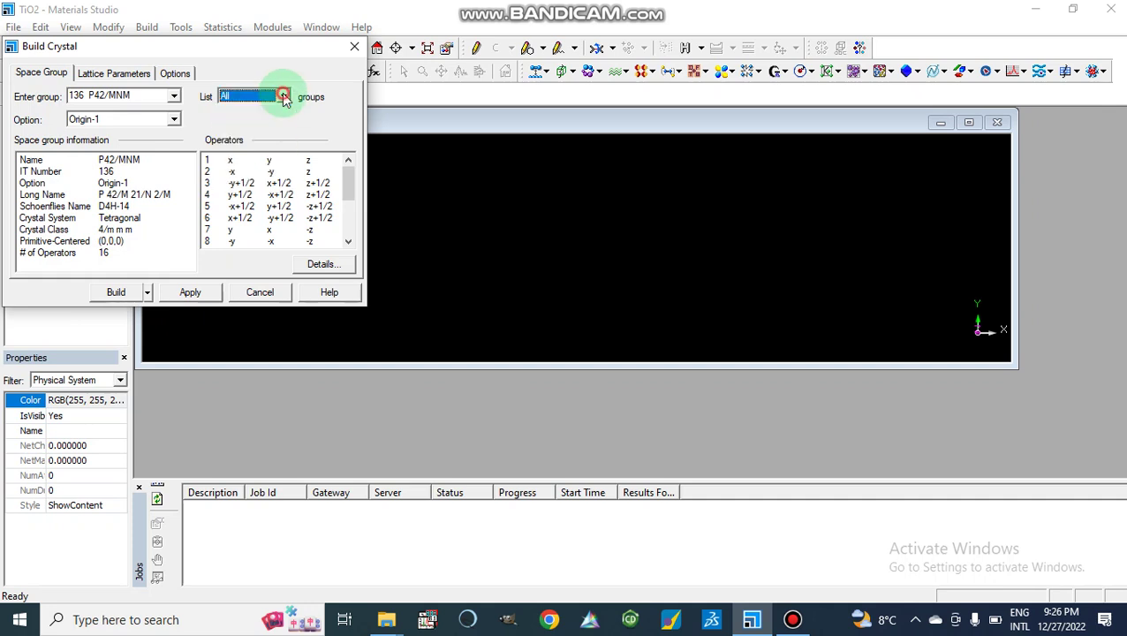
- Set the crystal's lattice lengths to a = 4.59 Å and c = 2.96 Å
click(107, 76)
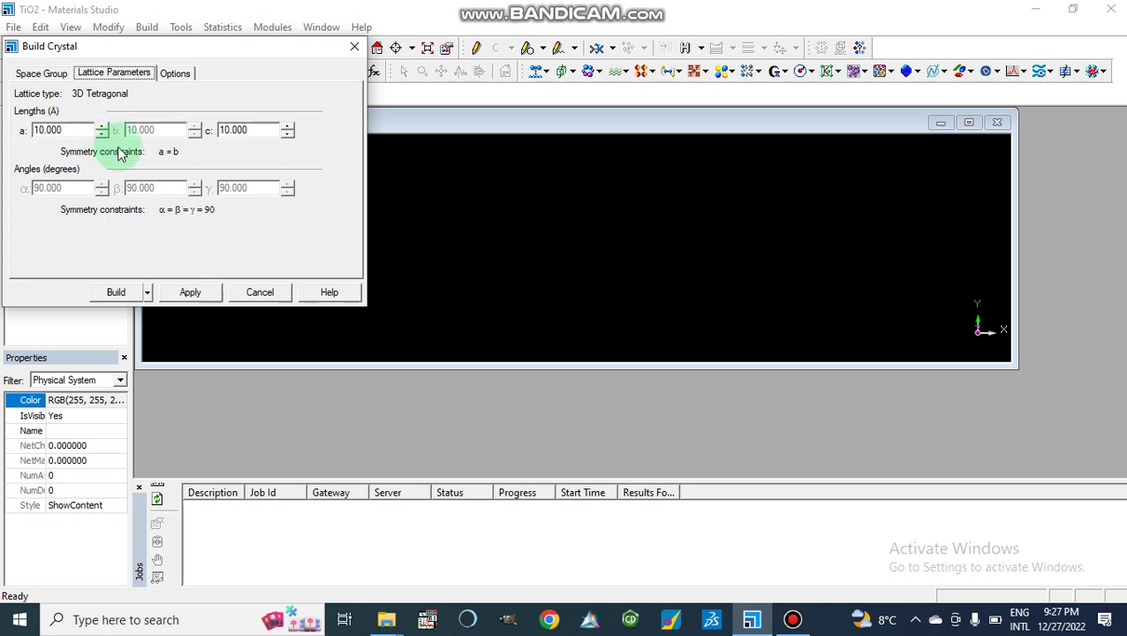
click(69, 133)
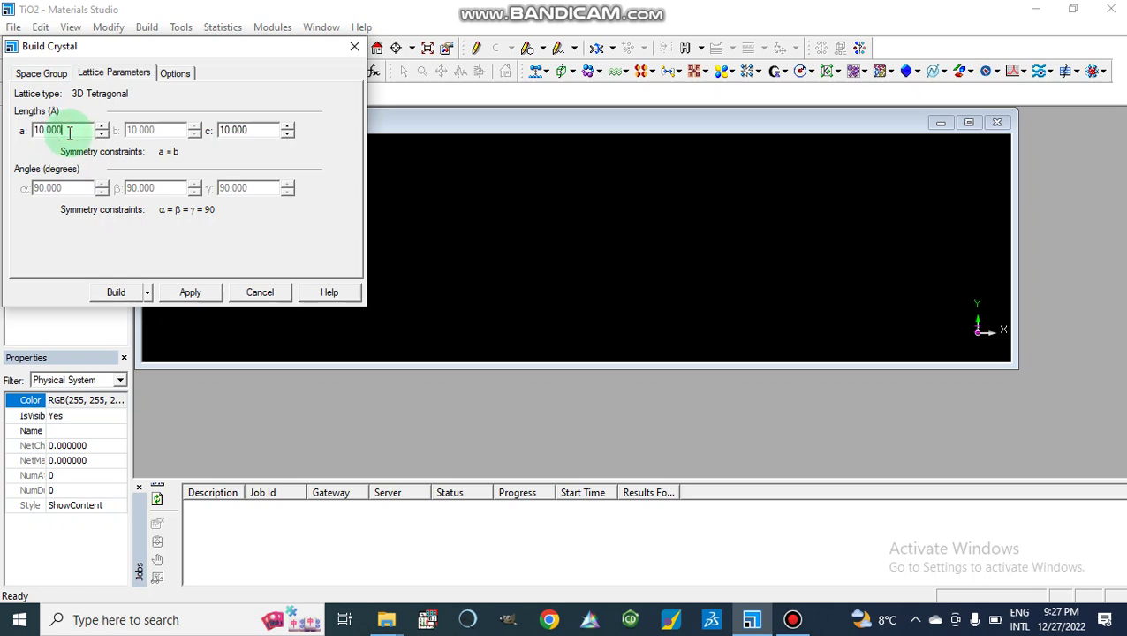
drag(69, 133, 11, 139)
text(4)
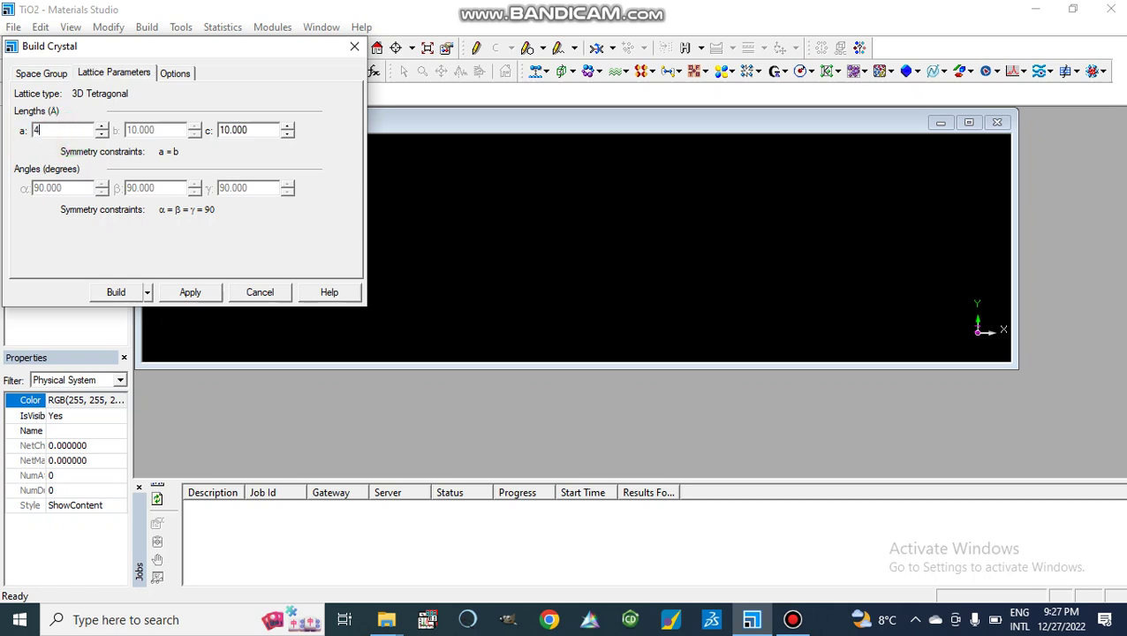
text(.59)
click(248, 130)
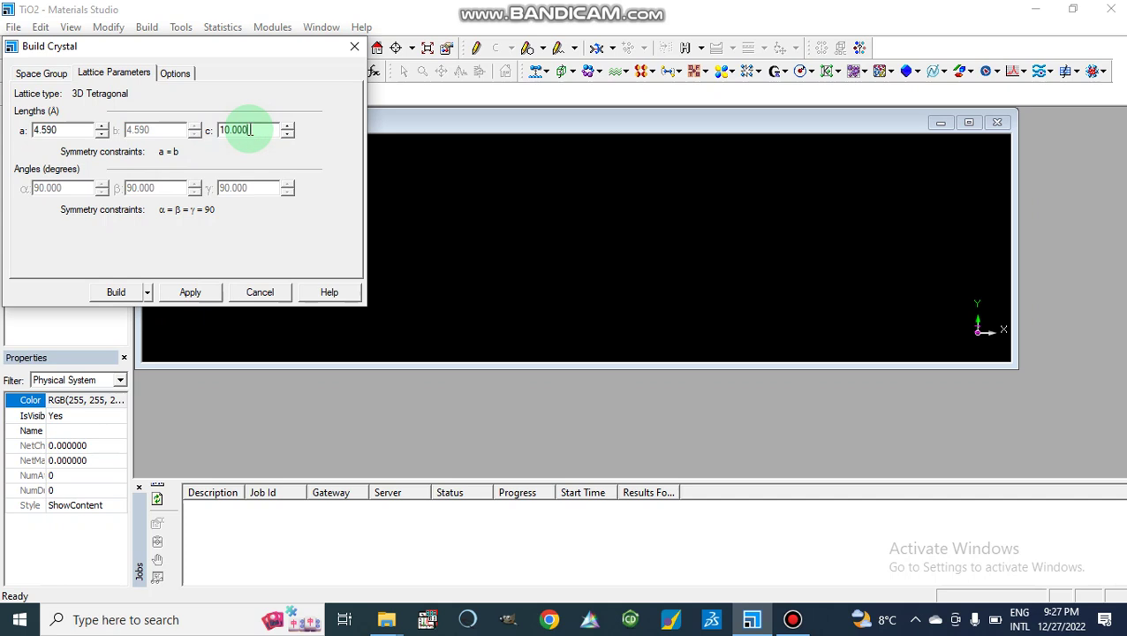
drag(251, 130, 213, 130)
text(2)
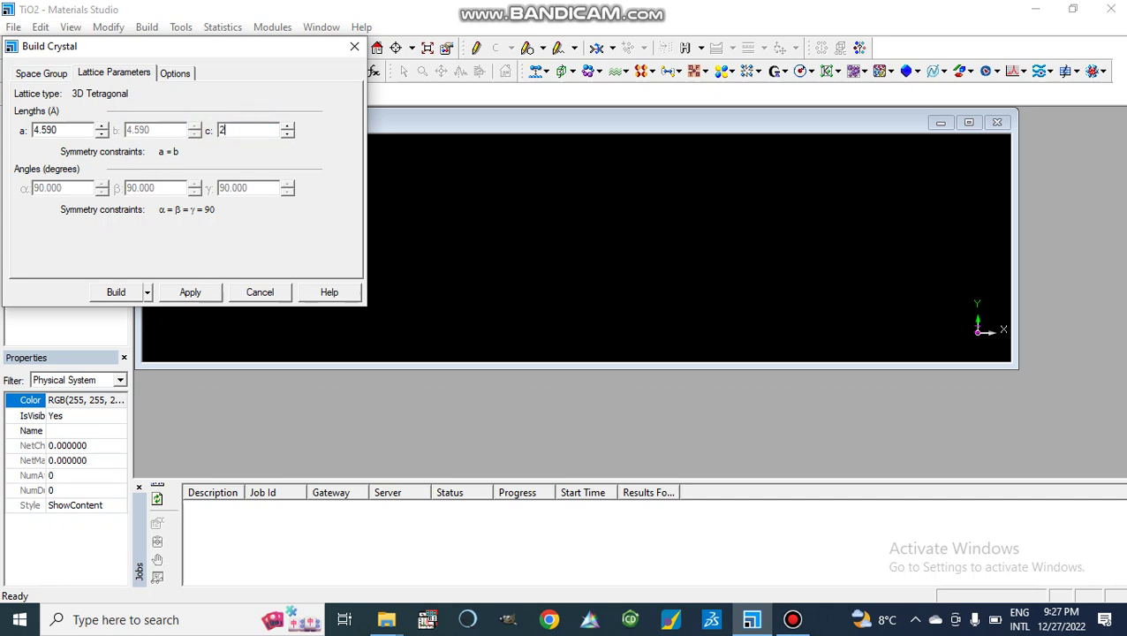
text(.96)
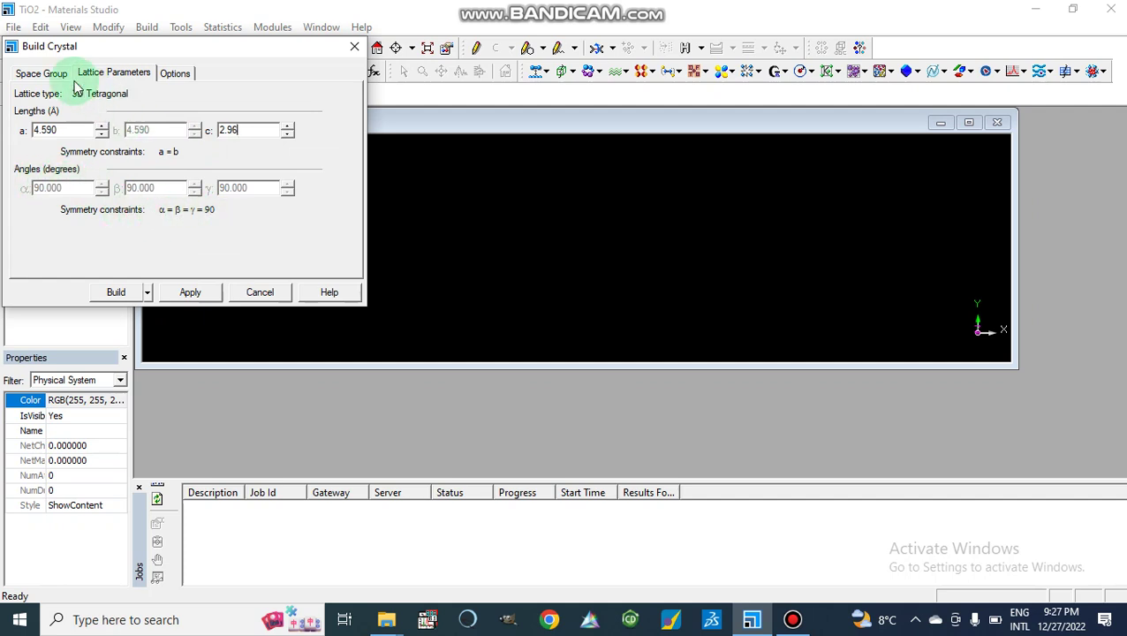
- Review the crystal's space group, lattice parameters and build options, including the orientation standards and the bonding calculation setting
click(41, 76)
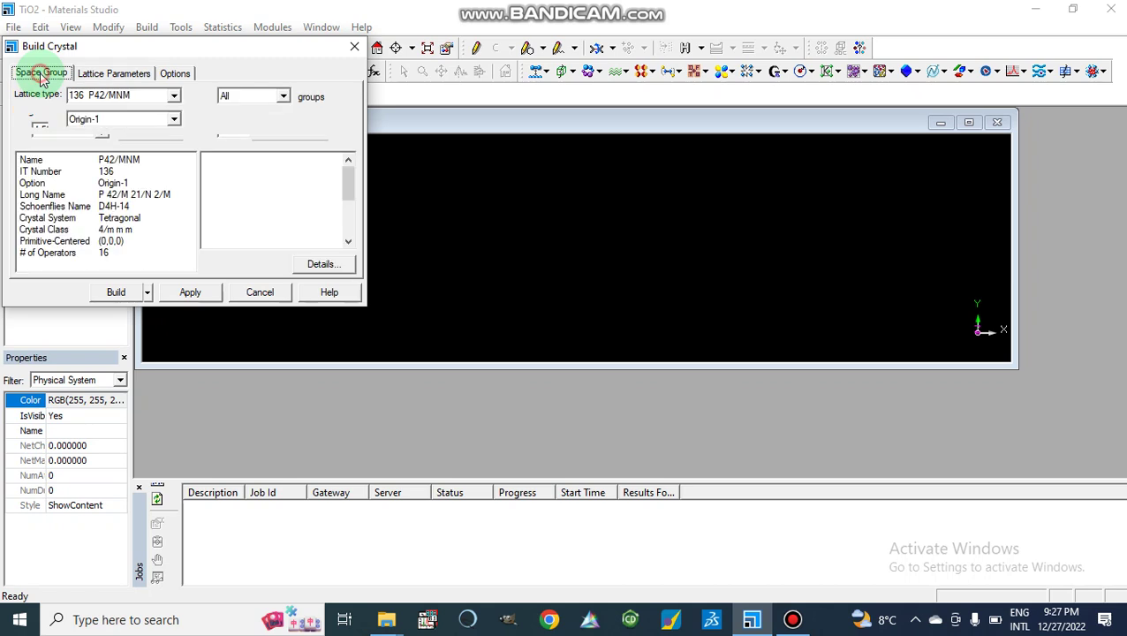
click(122, 101)
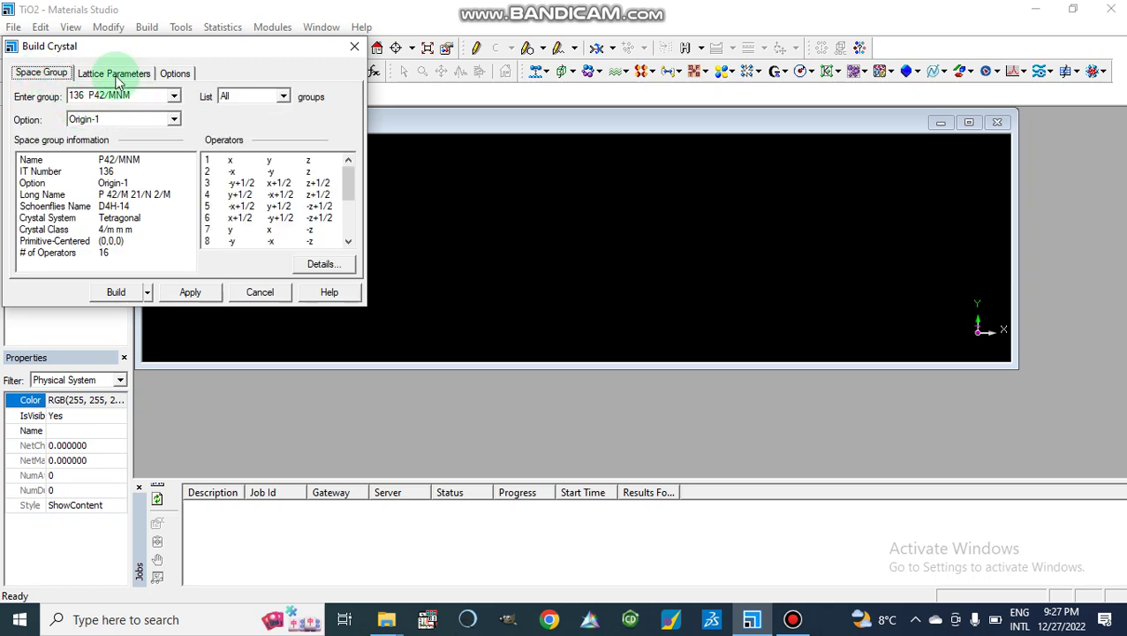
click(114, 74)
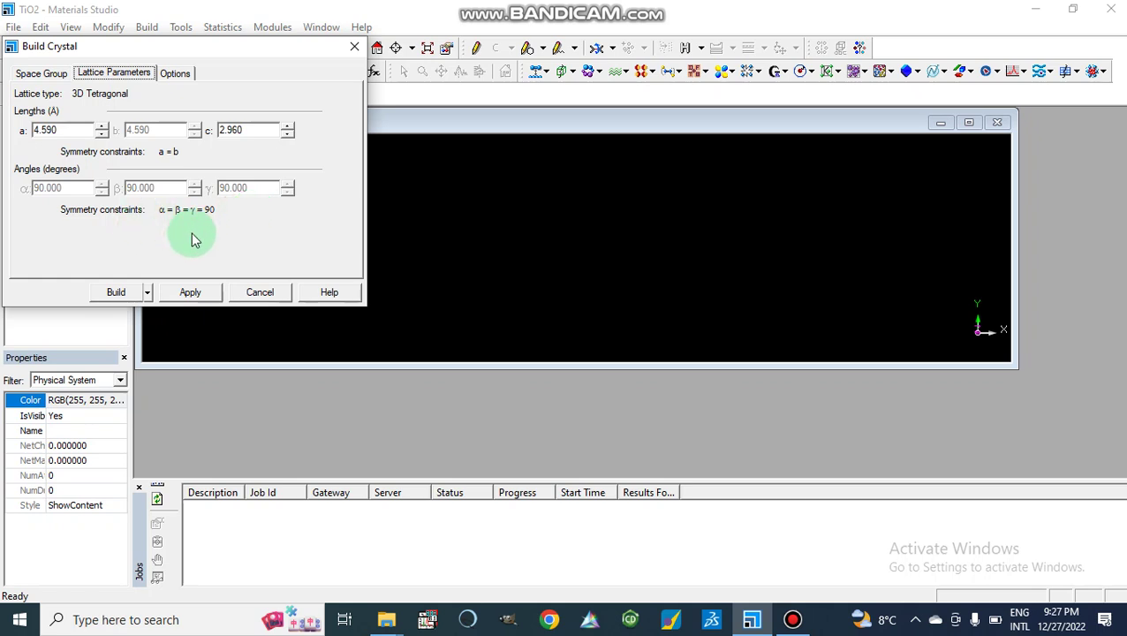
click(40, 74)
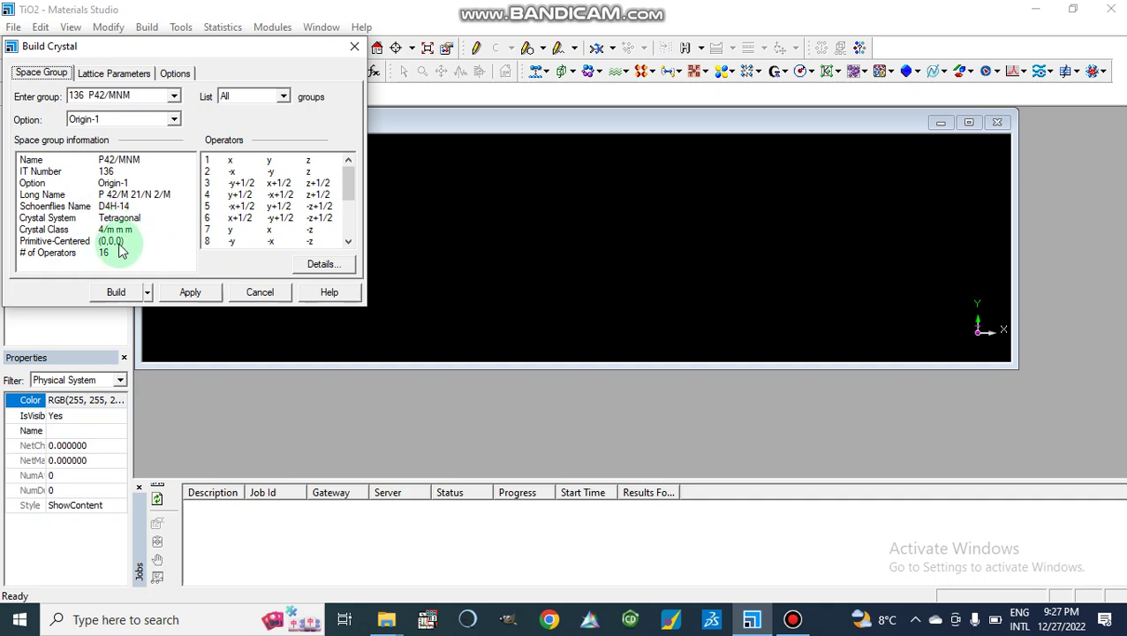
click(175, 75)
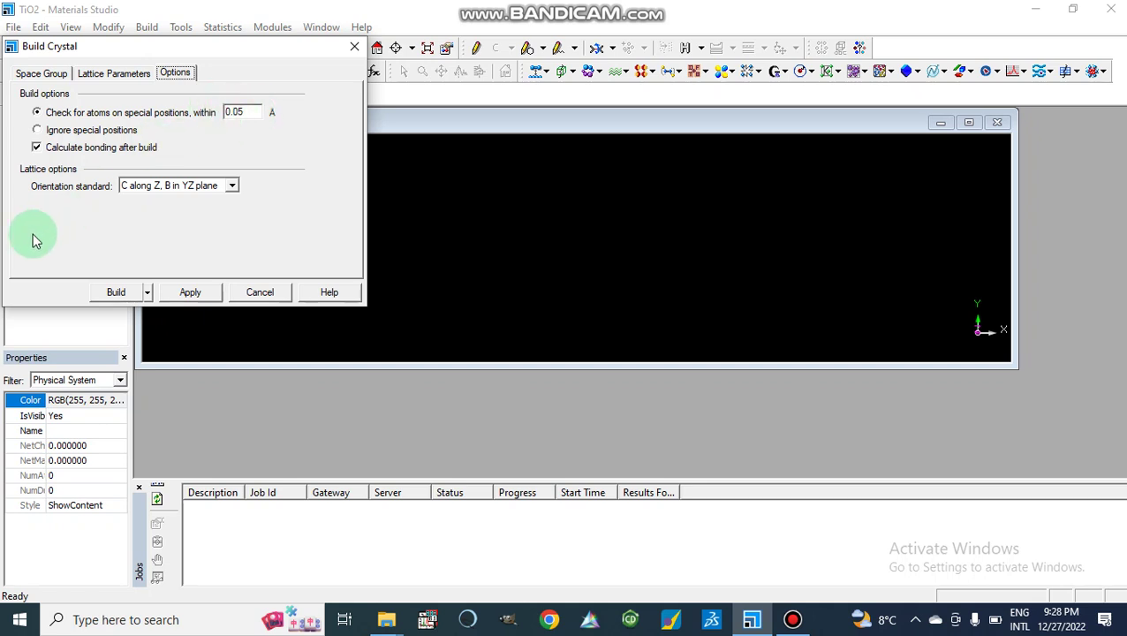
click(232, 188)
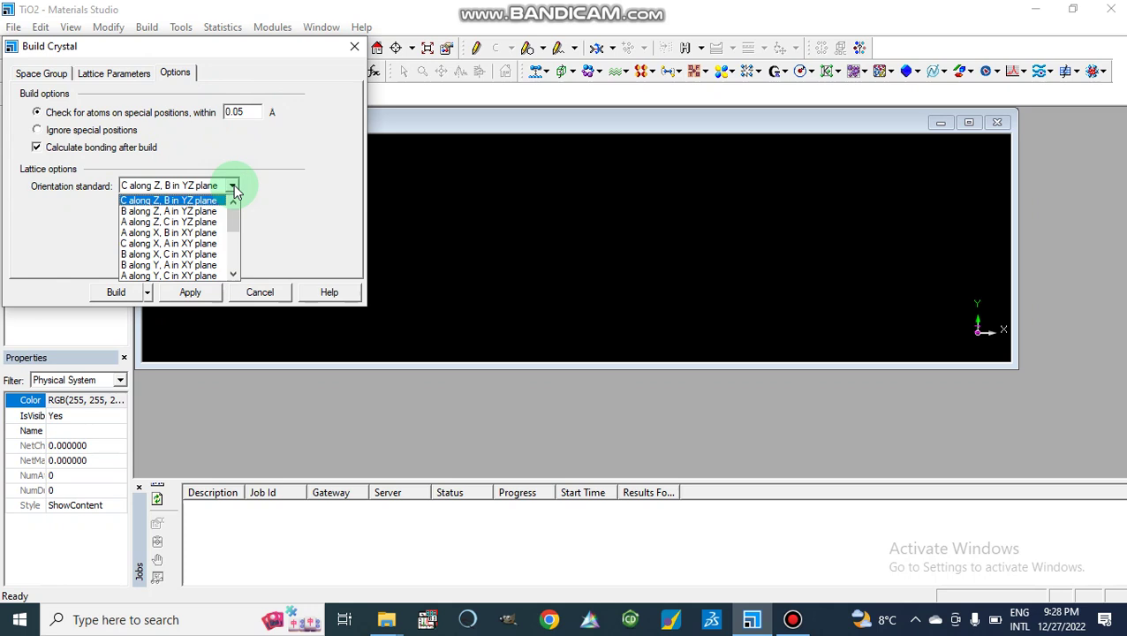
click(233, 187)
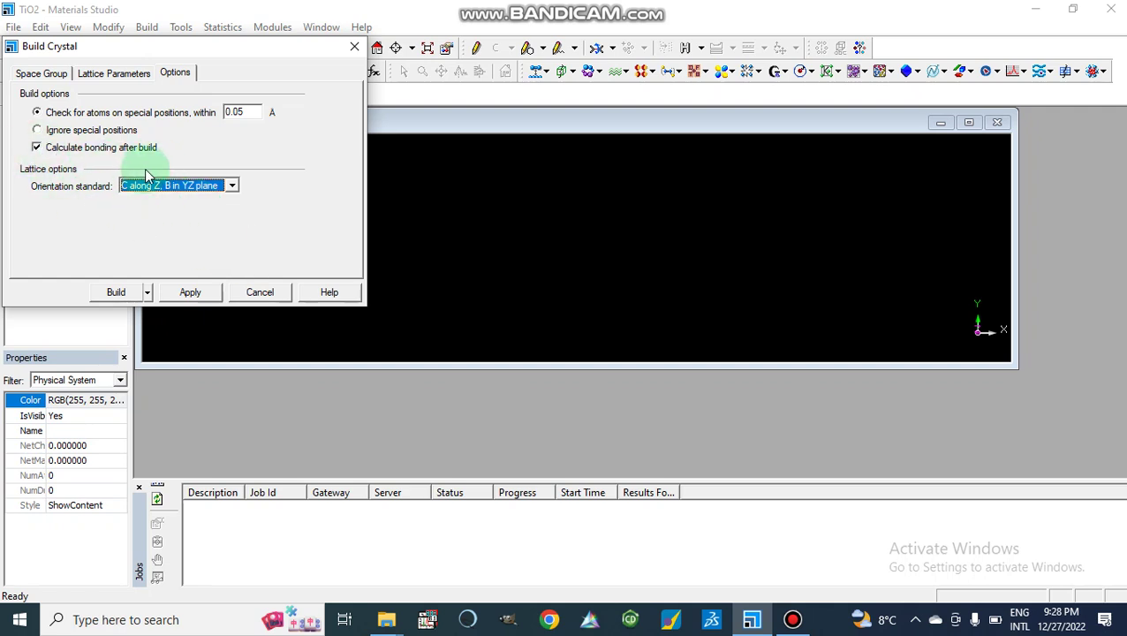
click(36, 148)
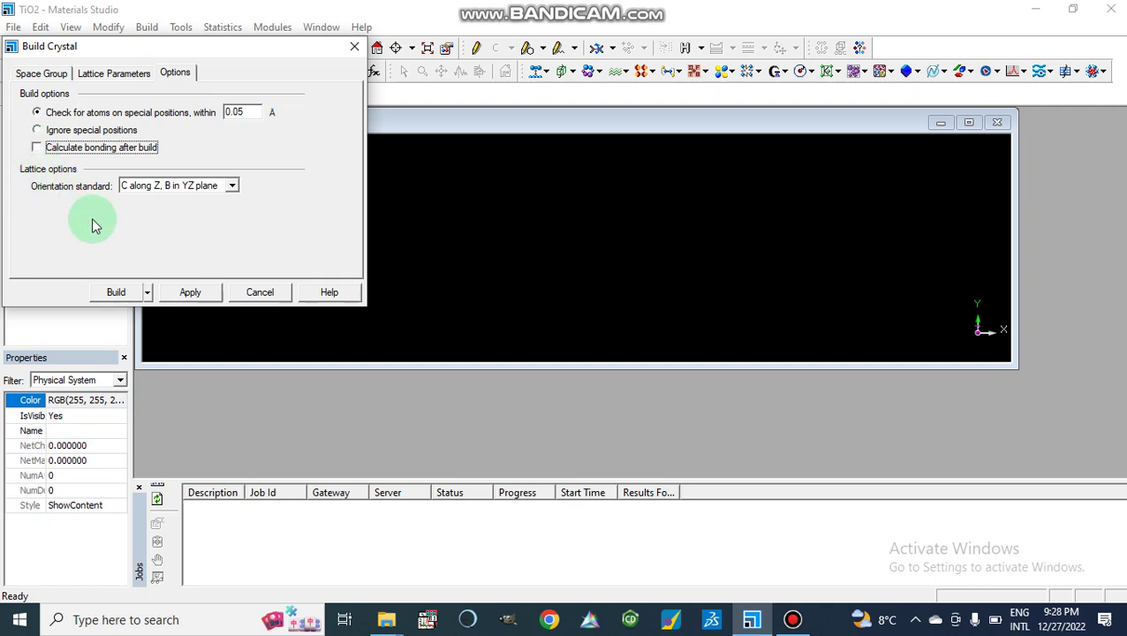
click(36, 148)
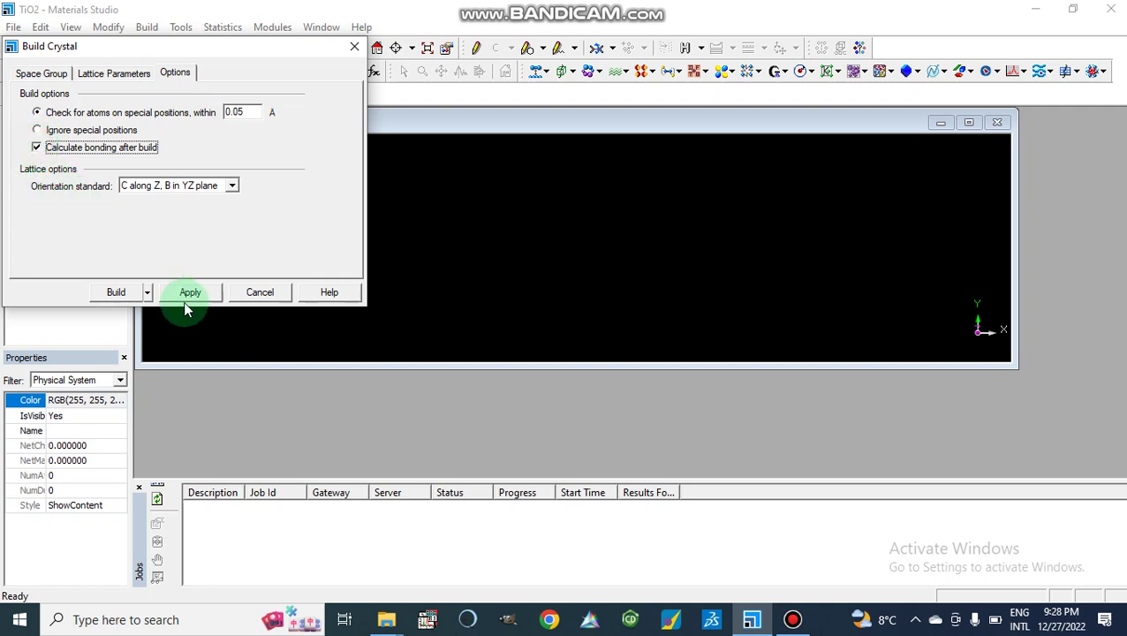
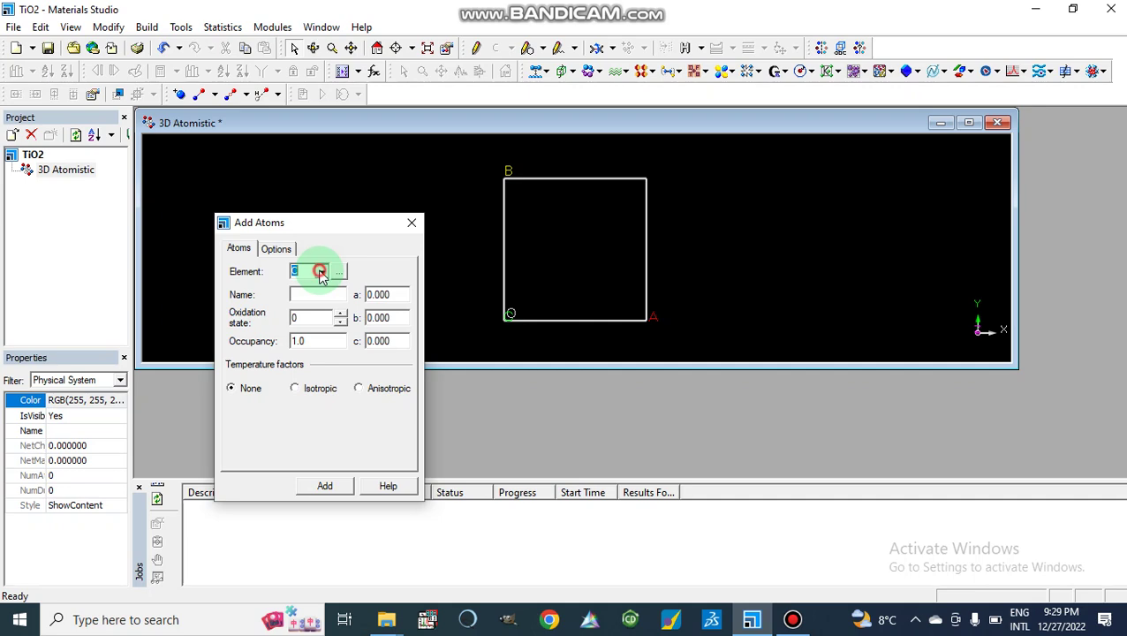
- Choose titanium from the periodic table as the element to add and name the atom Ti
click(319, 273)
click(318, 272)
click(341, 272)
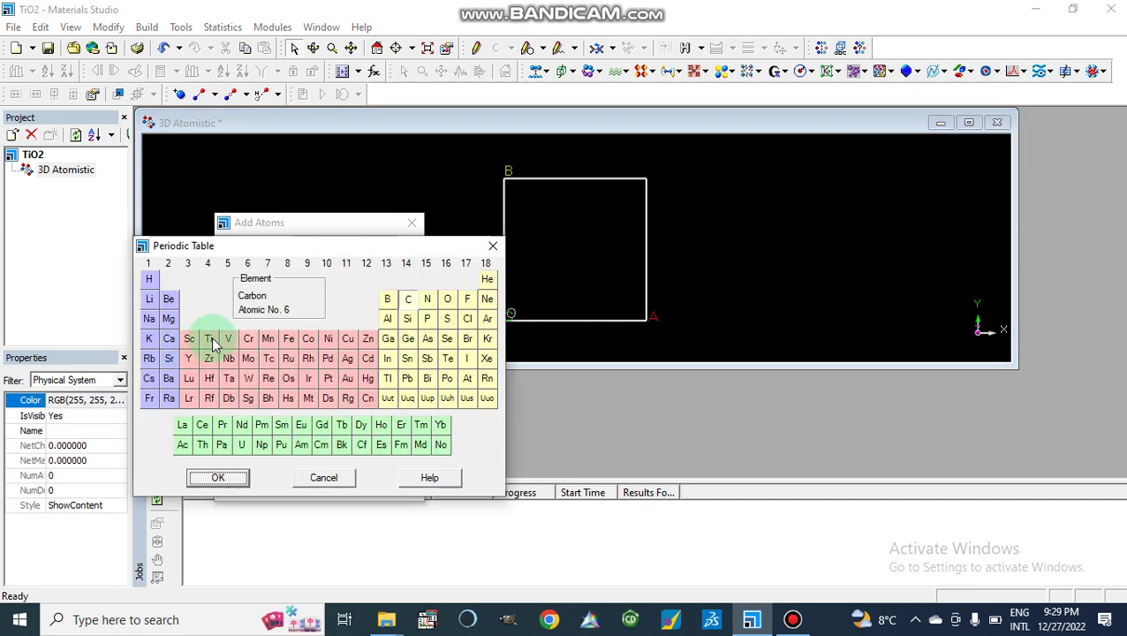
click(210, 340)
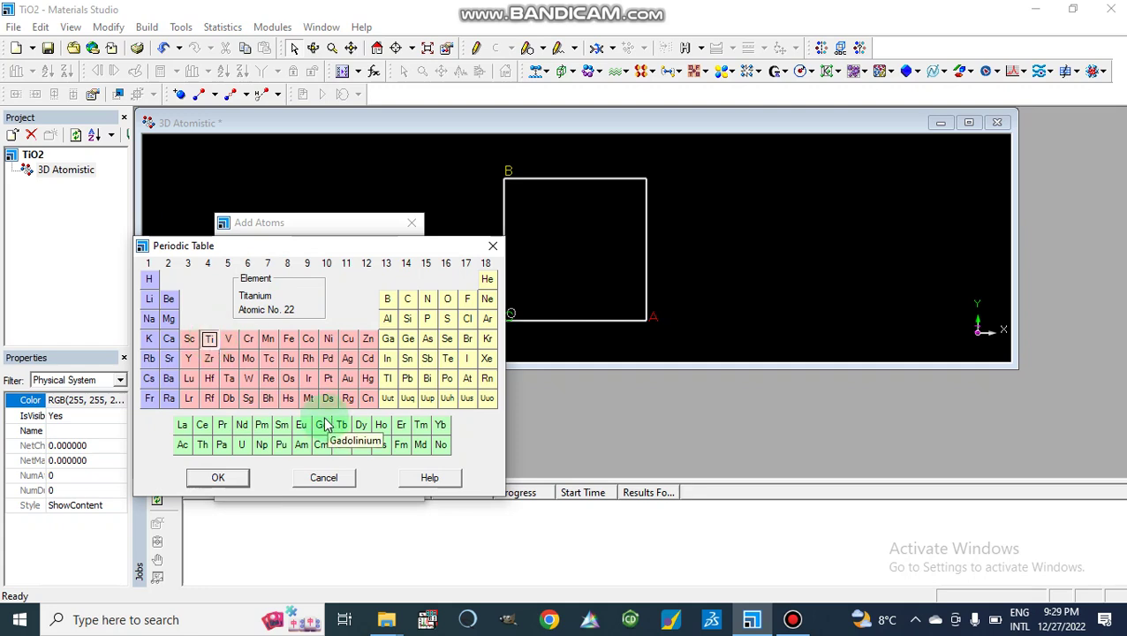
click(217, 477)
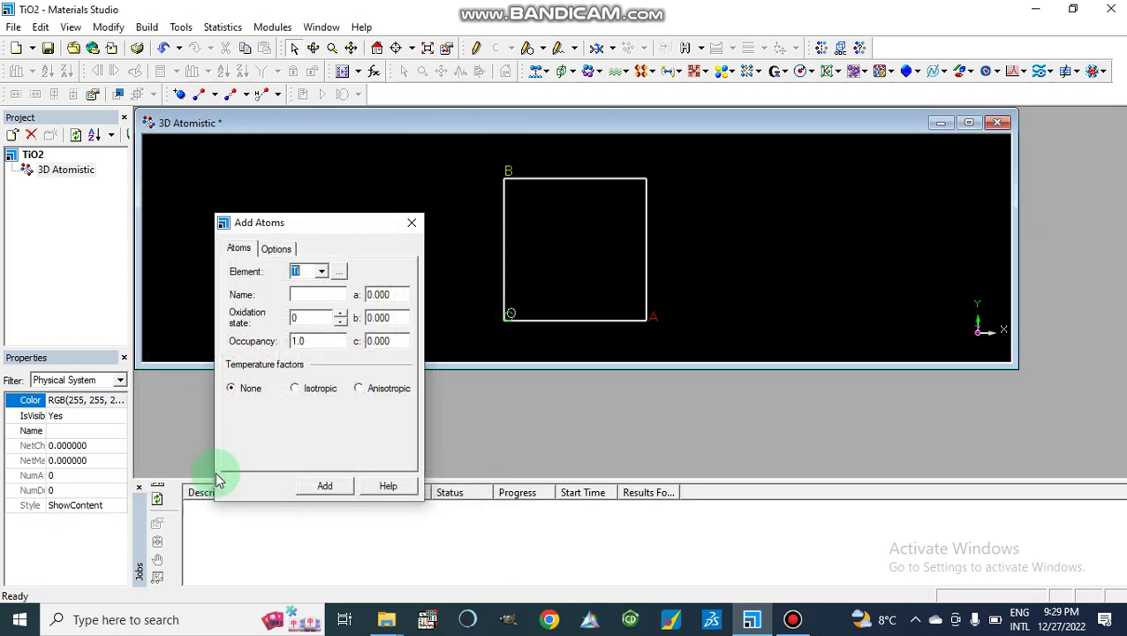
click(307, 298)
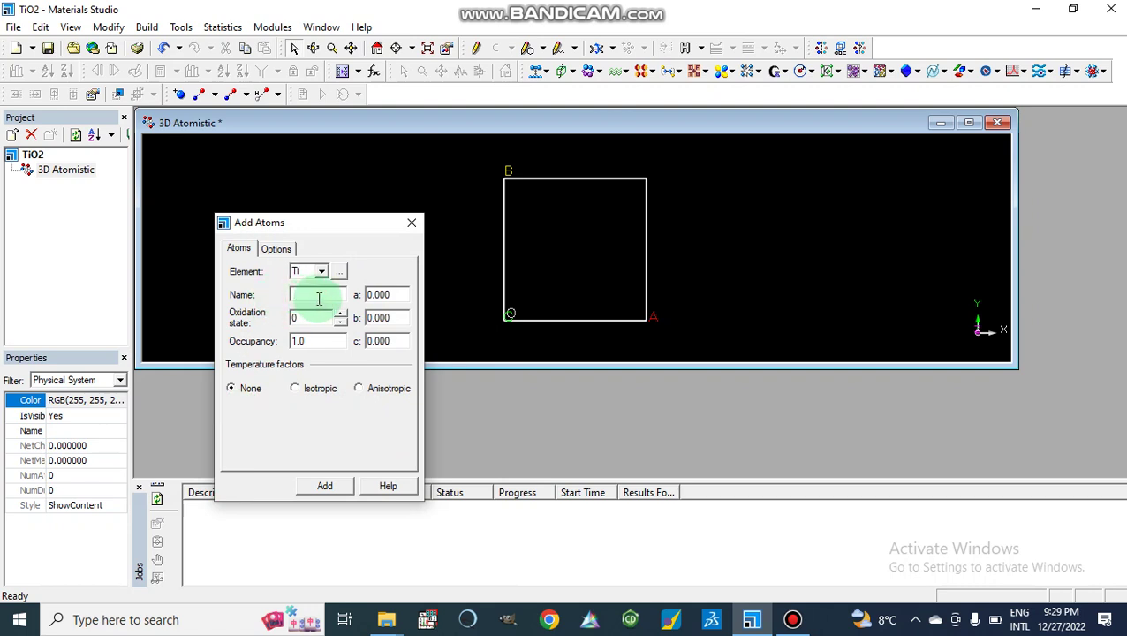
text(T)
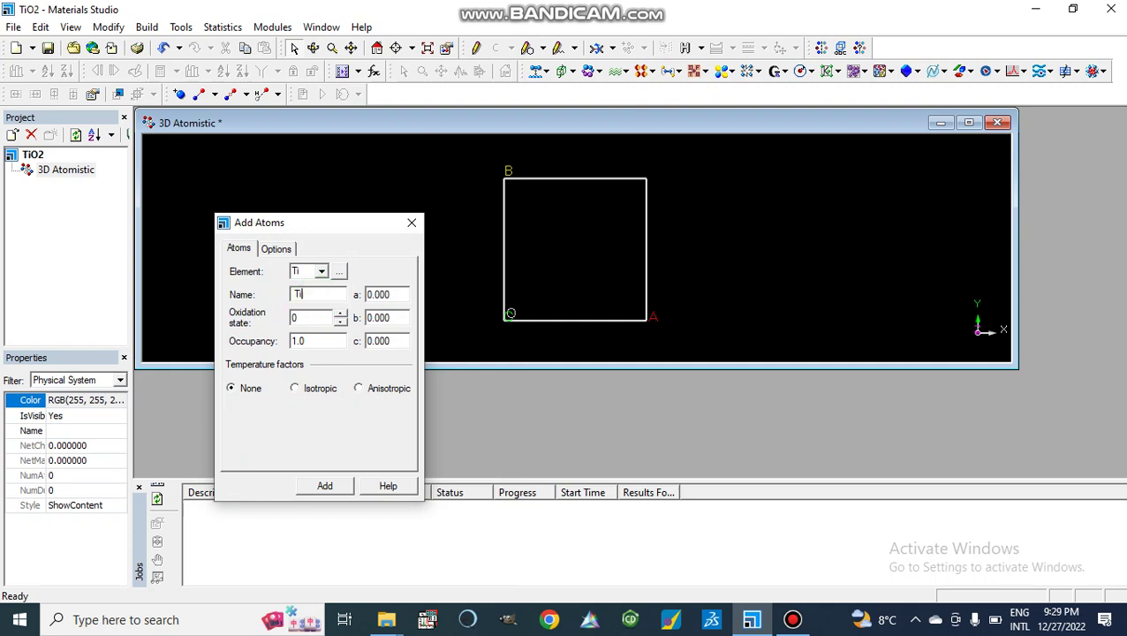
text(i)
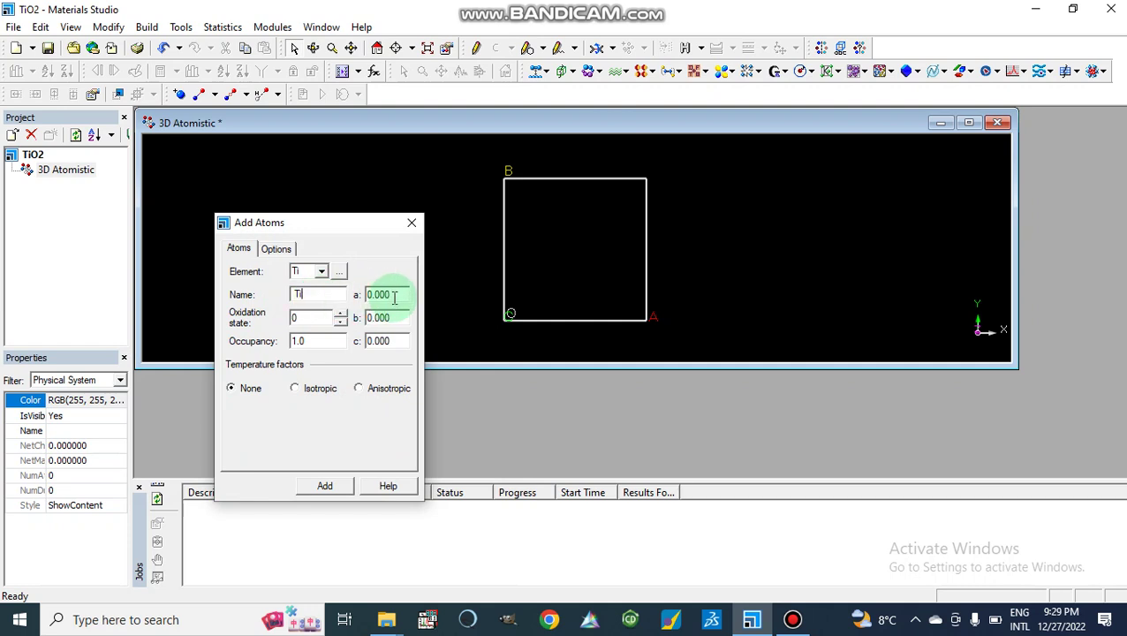
- Add the Ti atom at a = 0, b = 0, c = 0 with temperature factors set to None
click(393, 297)
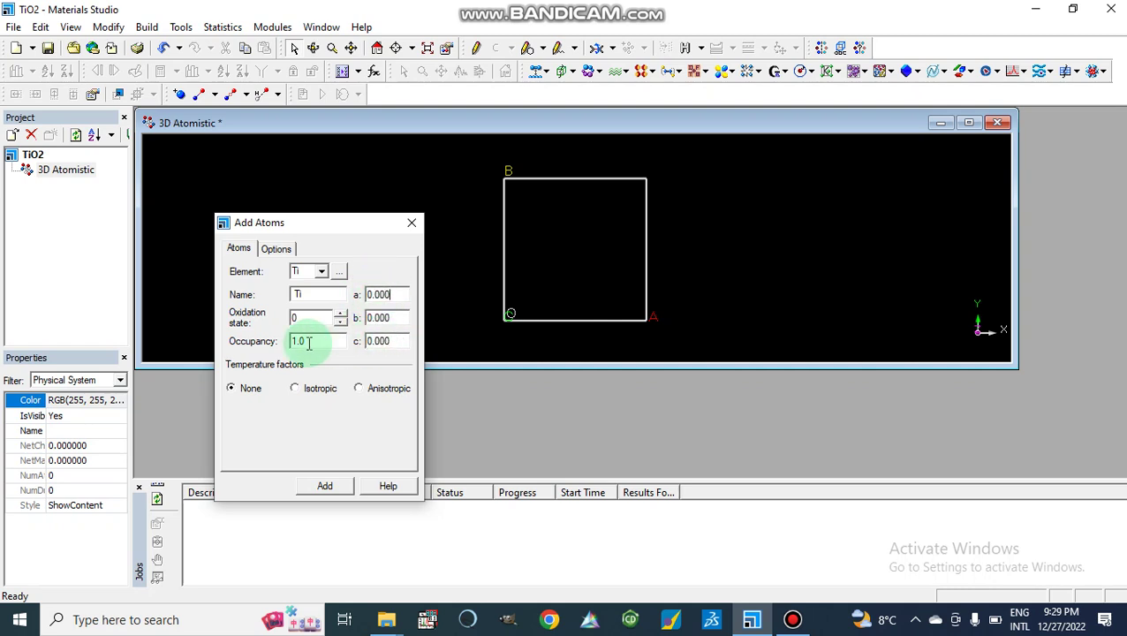
click(295, 388)
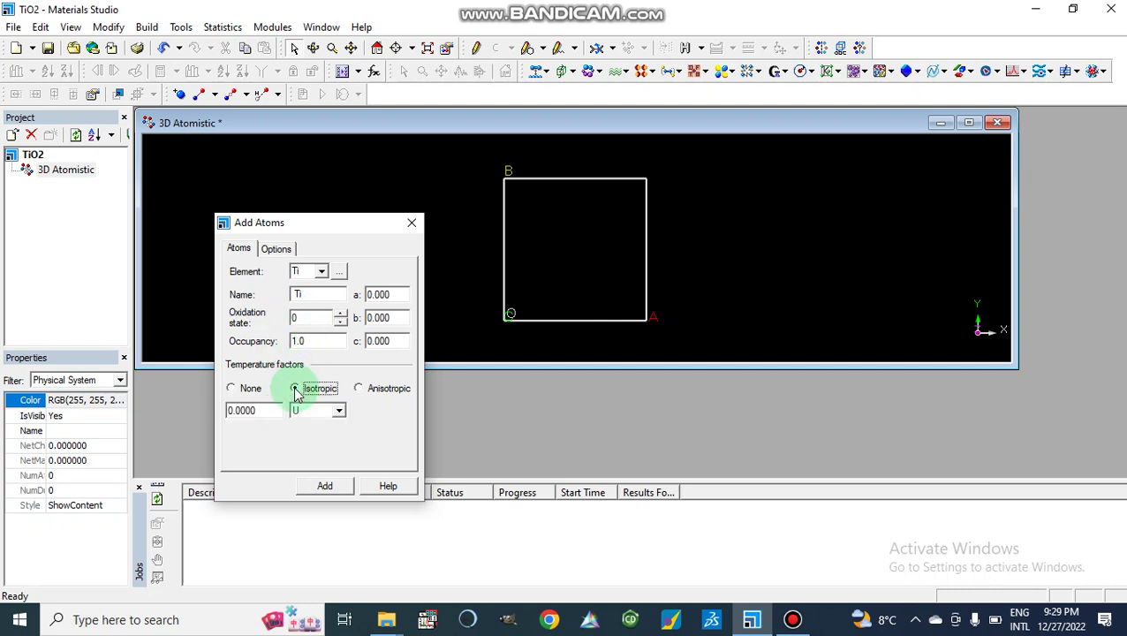
click(339, 414)
click(339, 412)
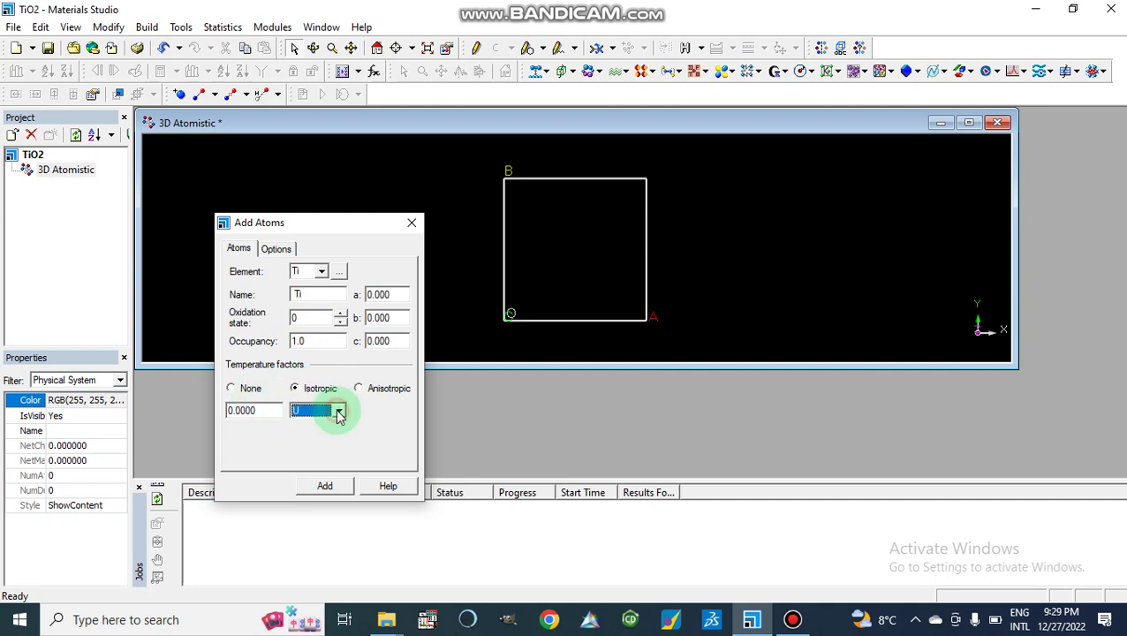
click(231, 392)
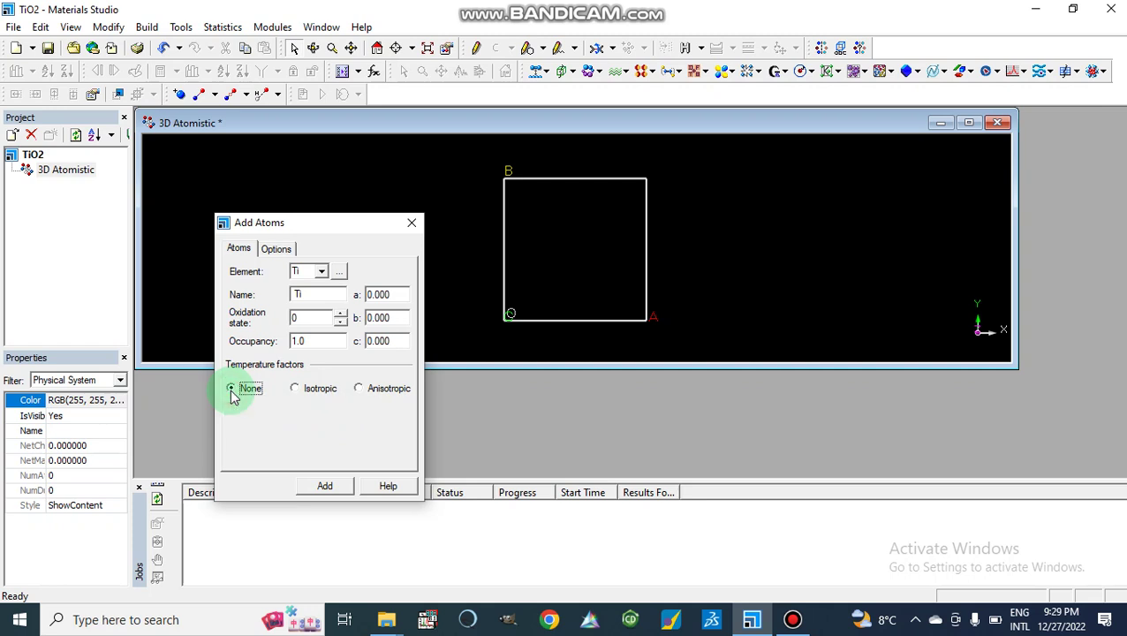
click(327, 490)
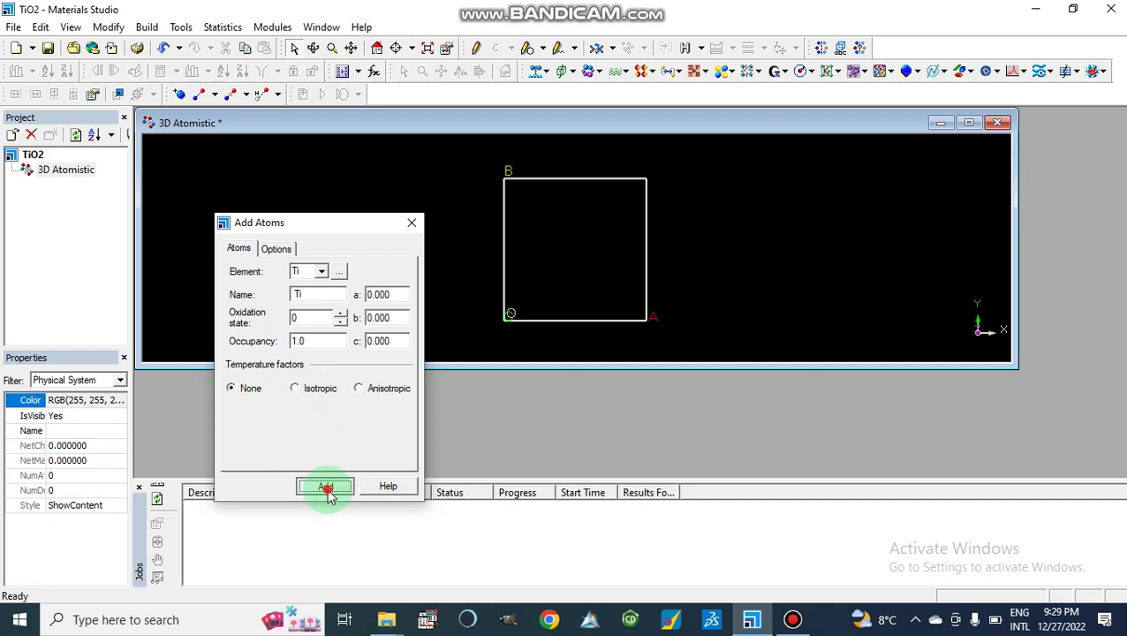
- Add an oxygen atom named O at a = 0.327, b = 0.327, c = 0 and finish adding atoms
click(323, 273)
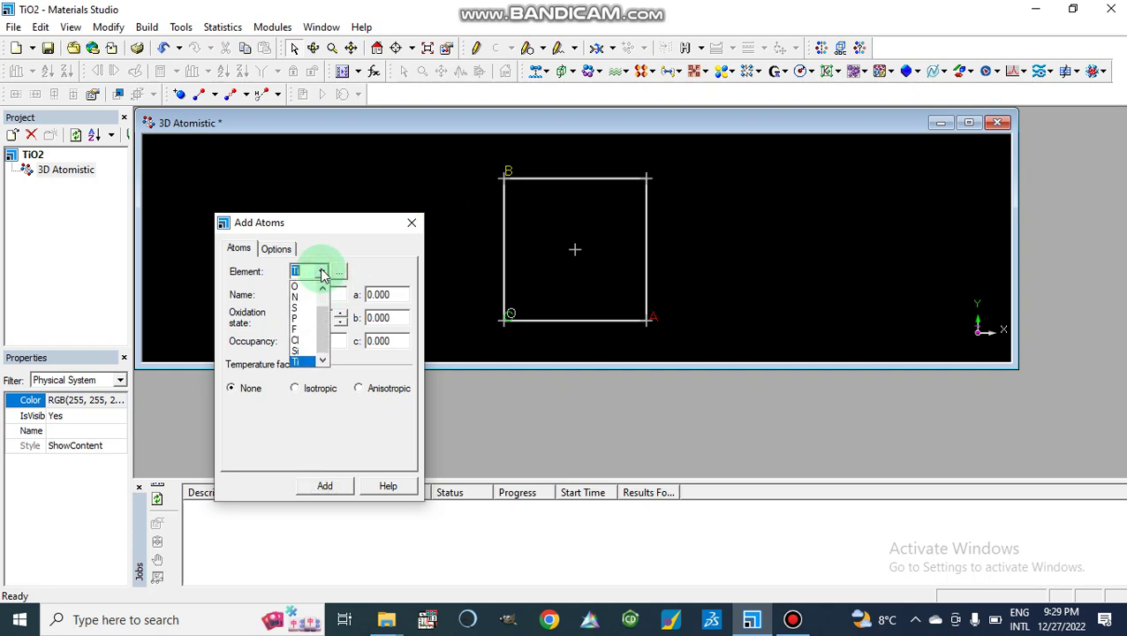
click(300, 287)
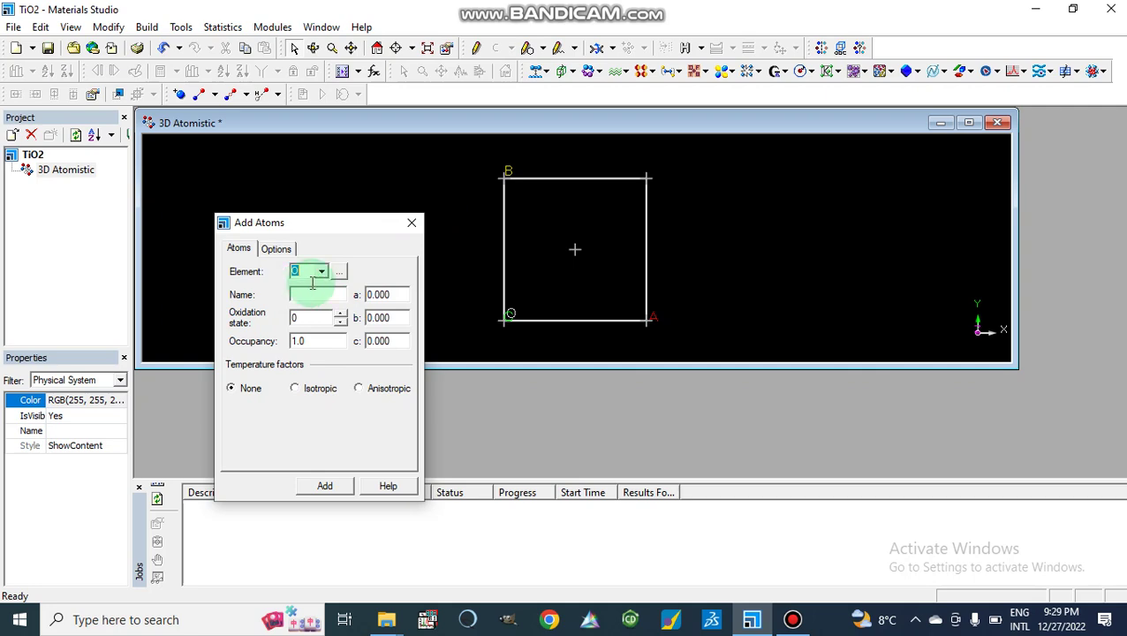
click(394, 296)
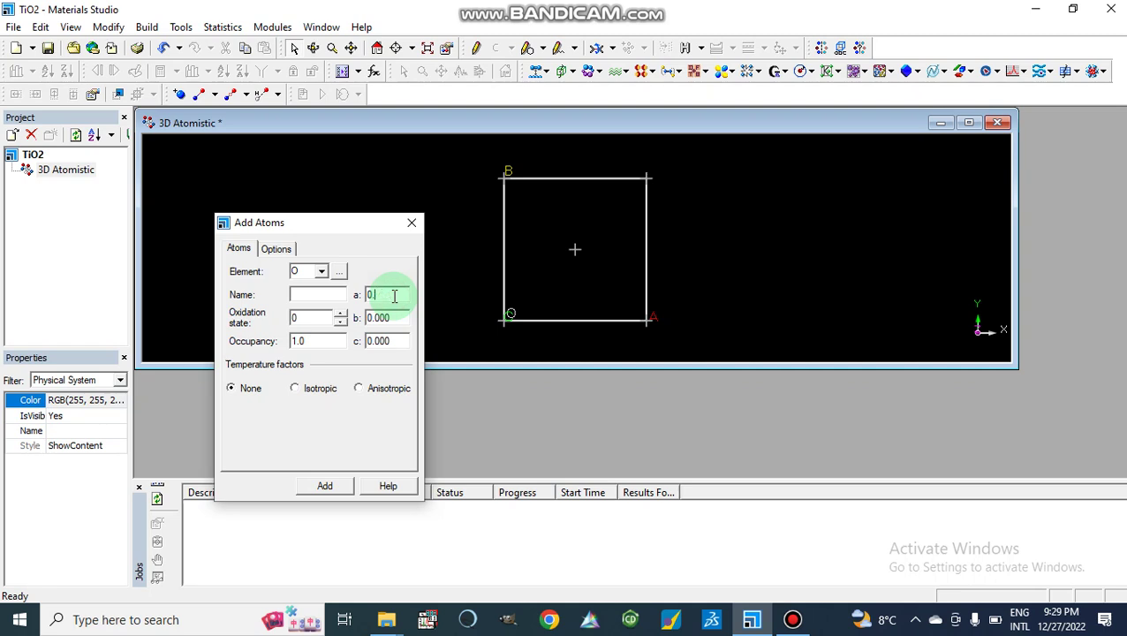
text(327)
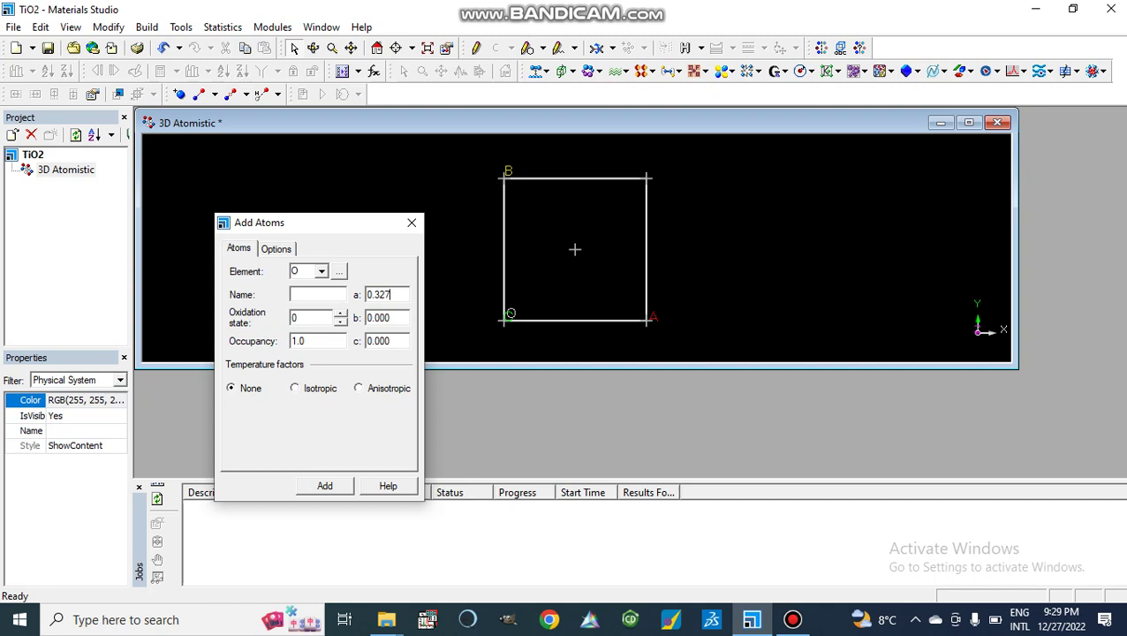
click(397, 318)
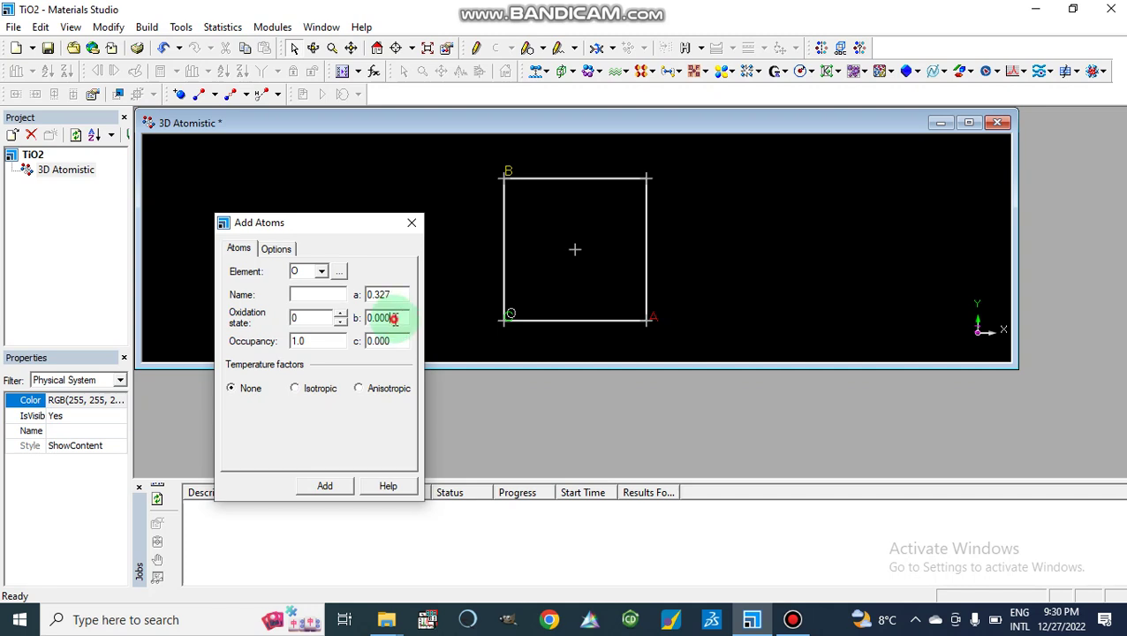
text(327)
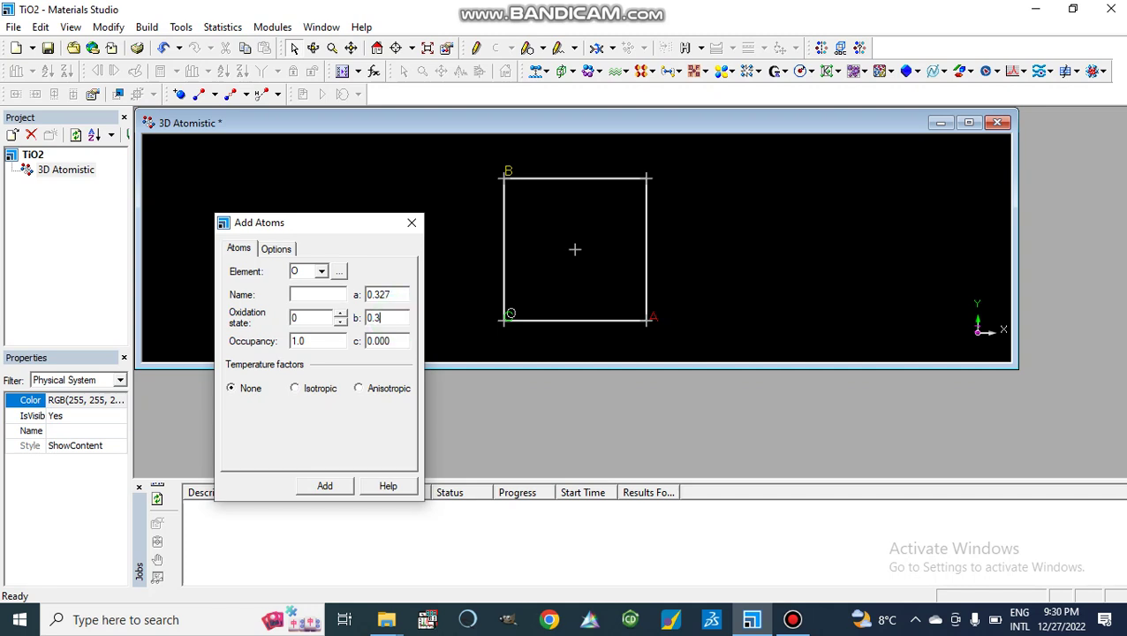
click(392, 344)
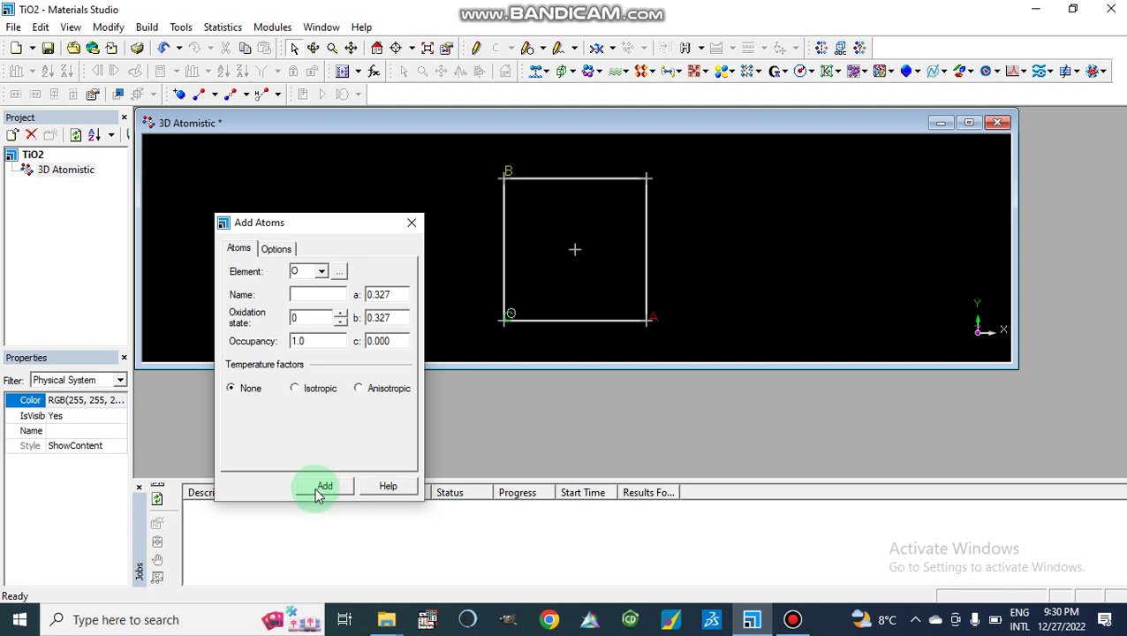
click(297, 293)
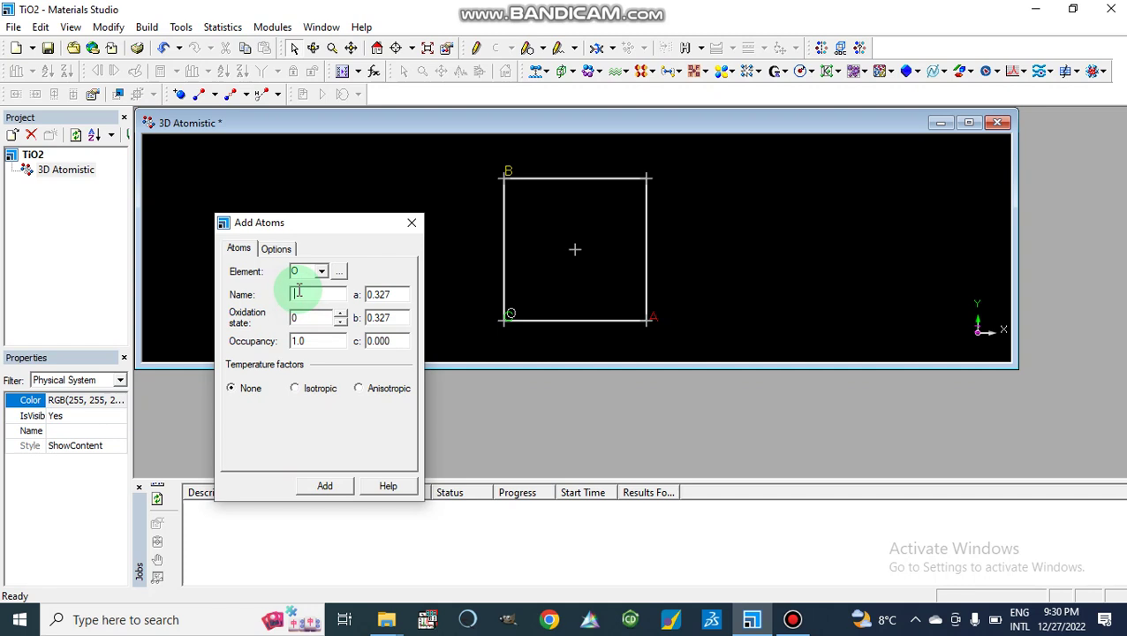
text(O)
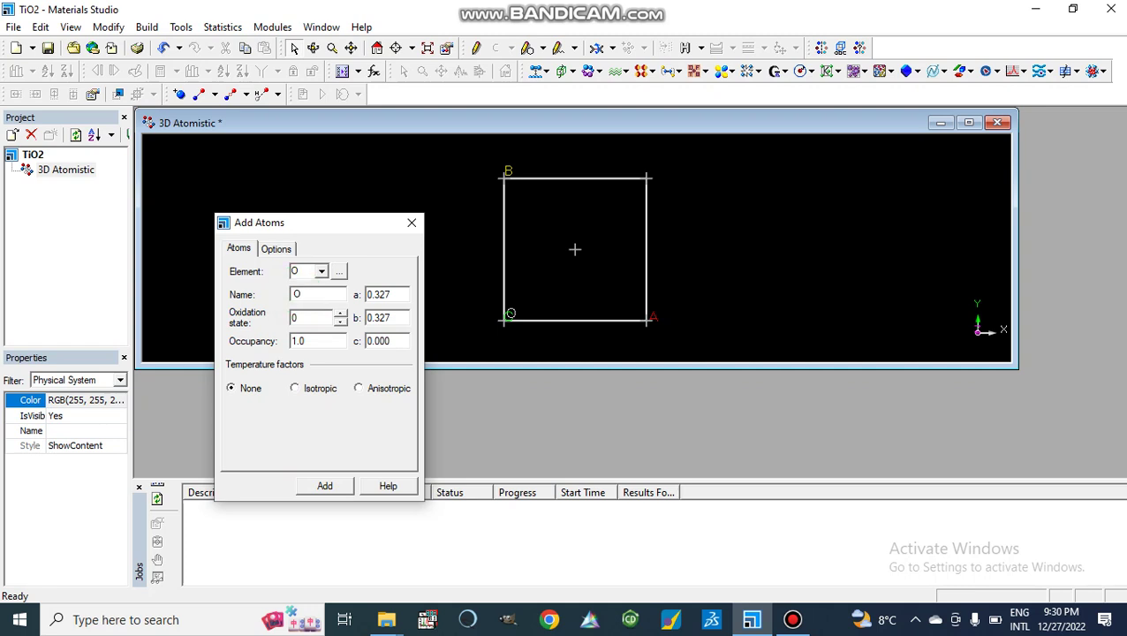
click(325, 486)
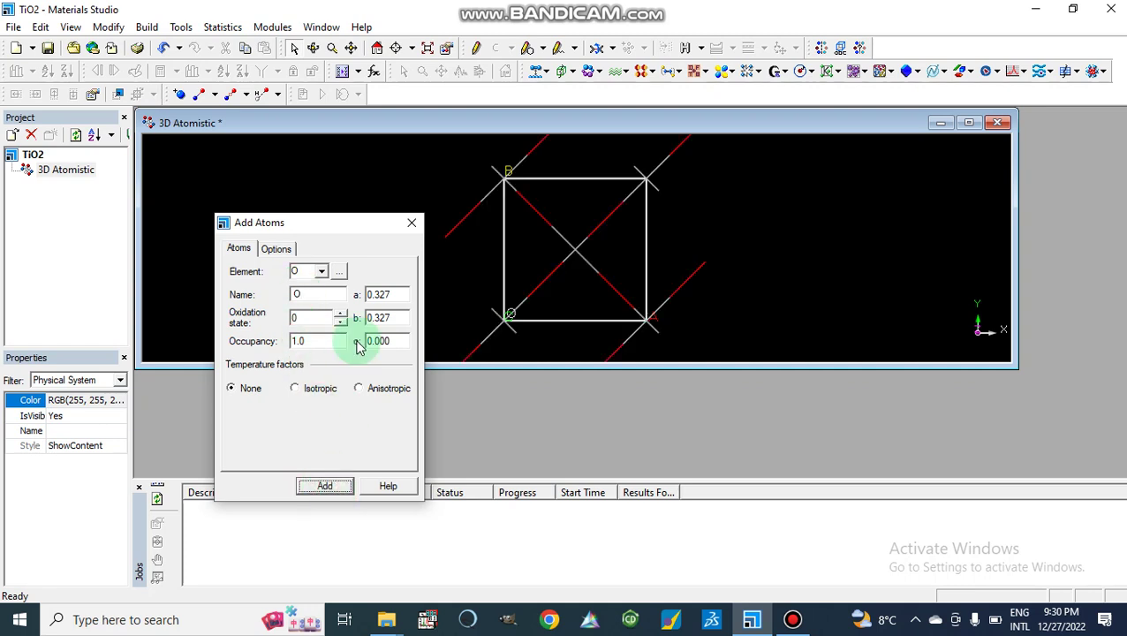
click(411, 225)
- Change the display style of the TiO2 crystal's atoms to Ball and stick
drag(624, 228, 570, 251)
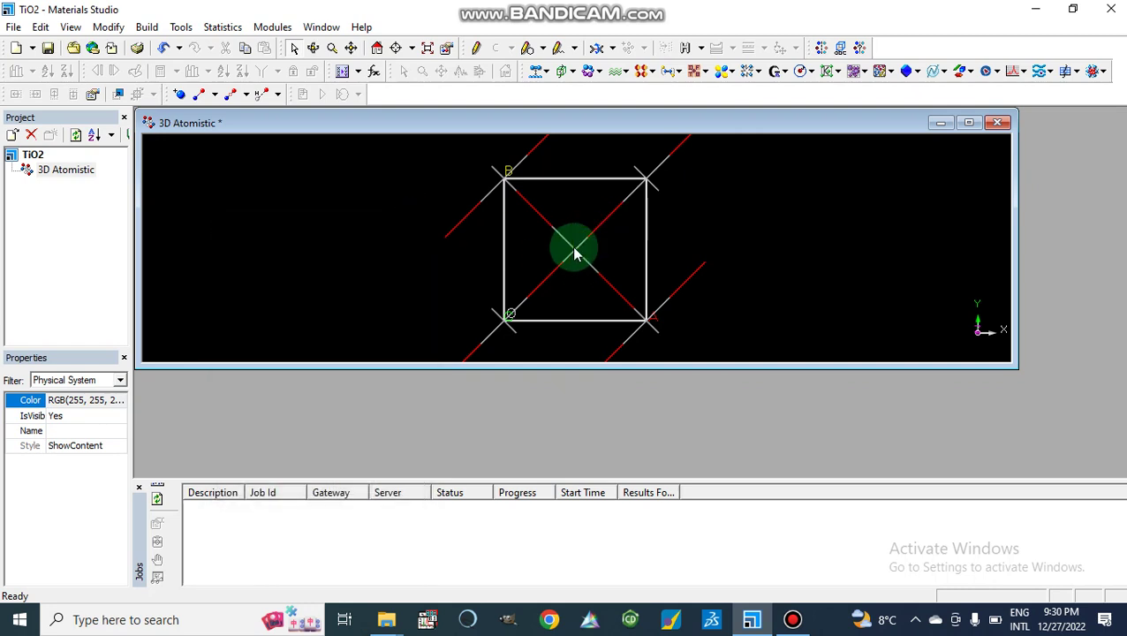
click(438, 249)
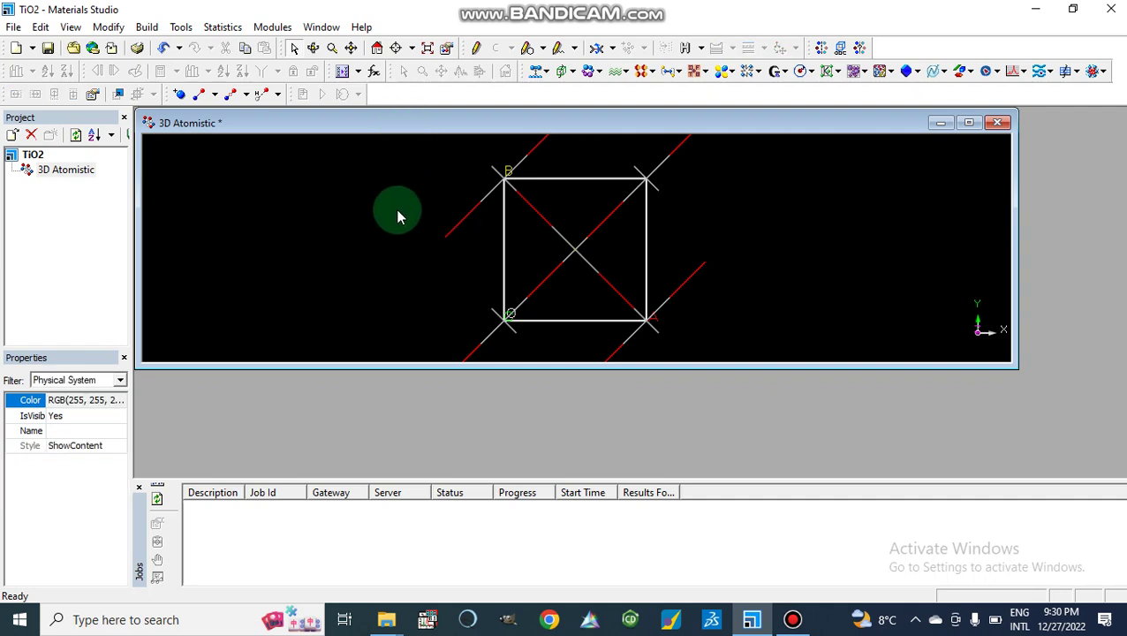
click(447, 49)
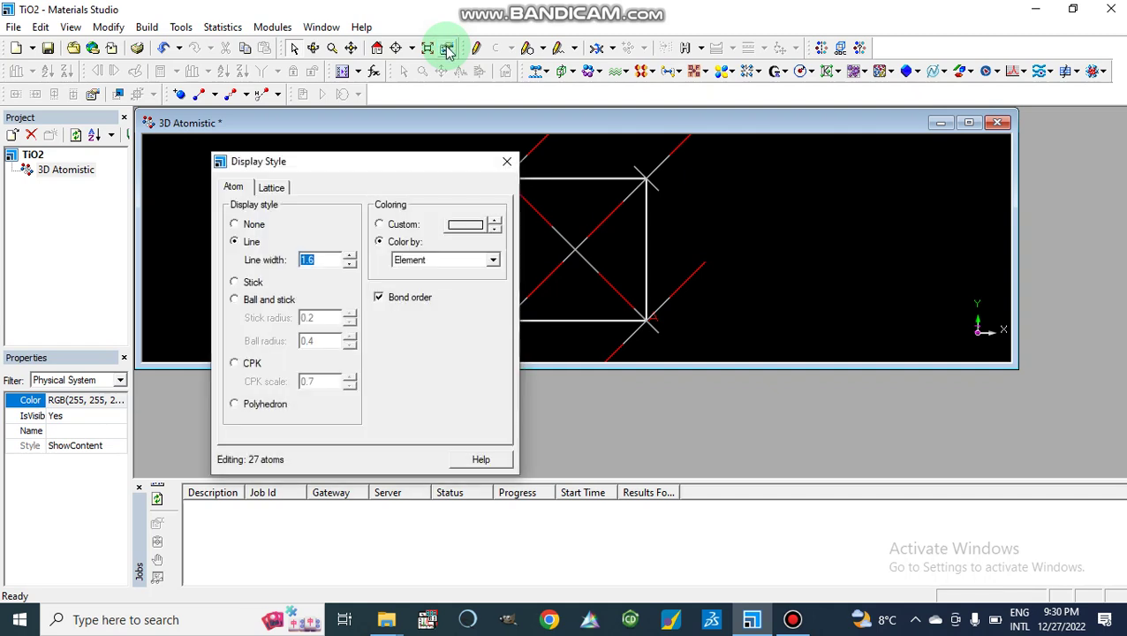
click(235, 300)
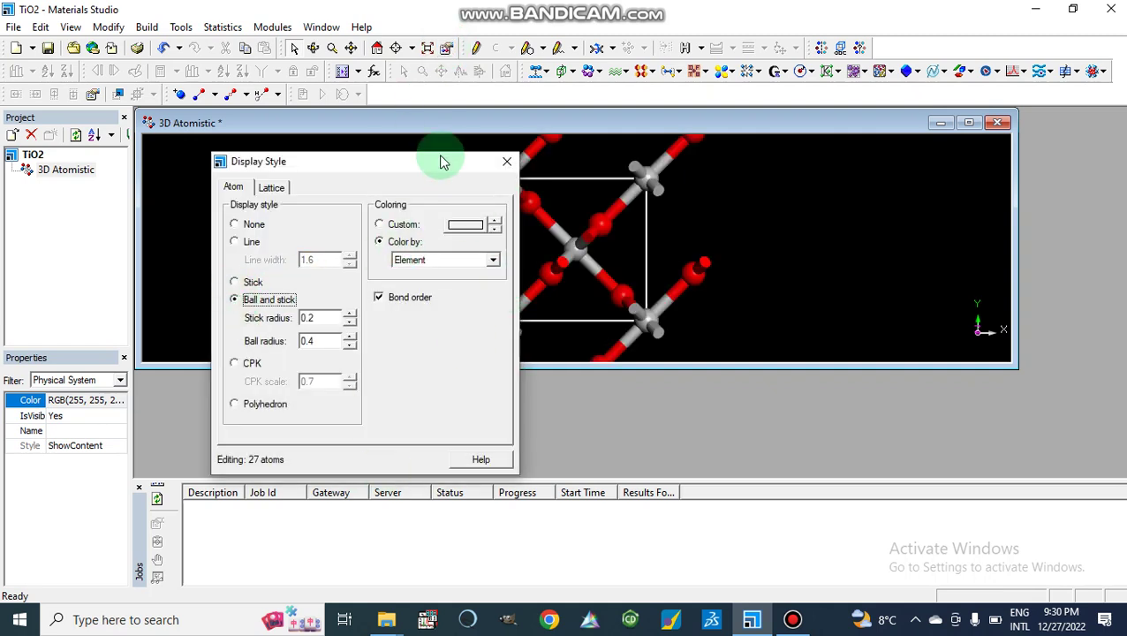
- Change the display style of the crystal's atoms to CPK with a CPK scale of 0.3
drag(425, 171, 297, 150)
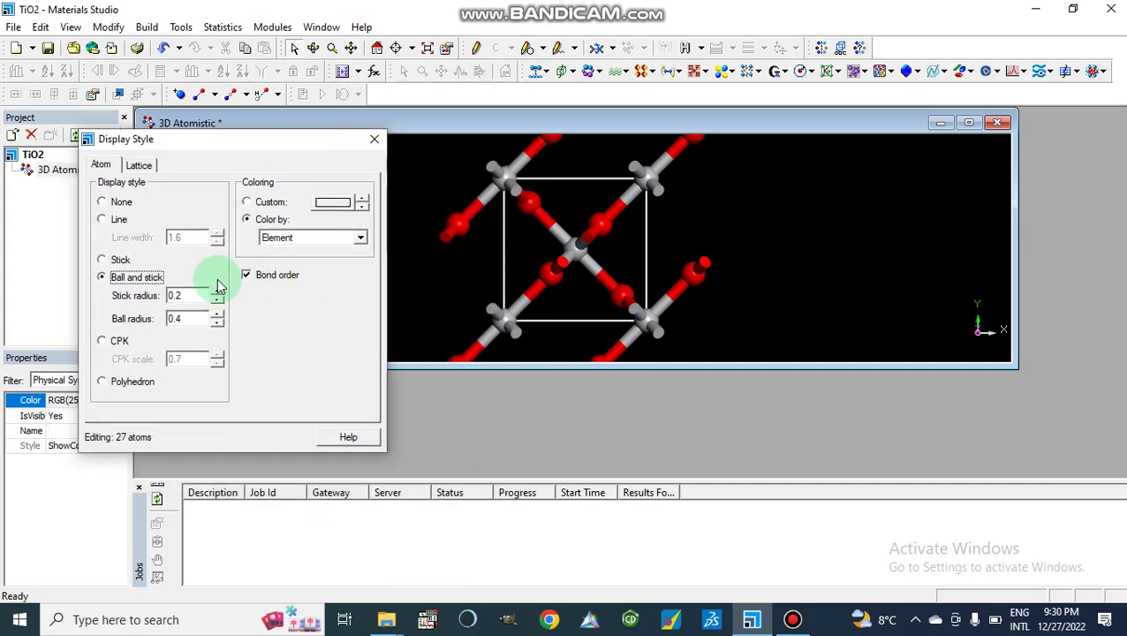
click(102, 342)
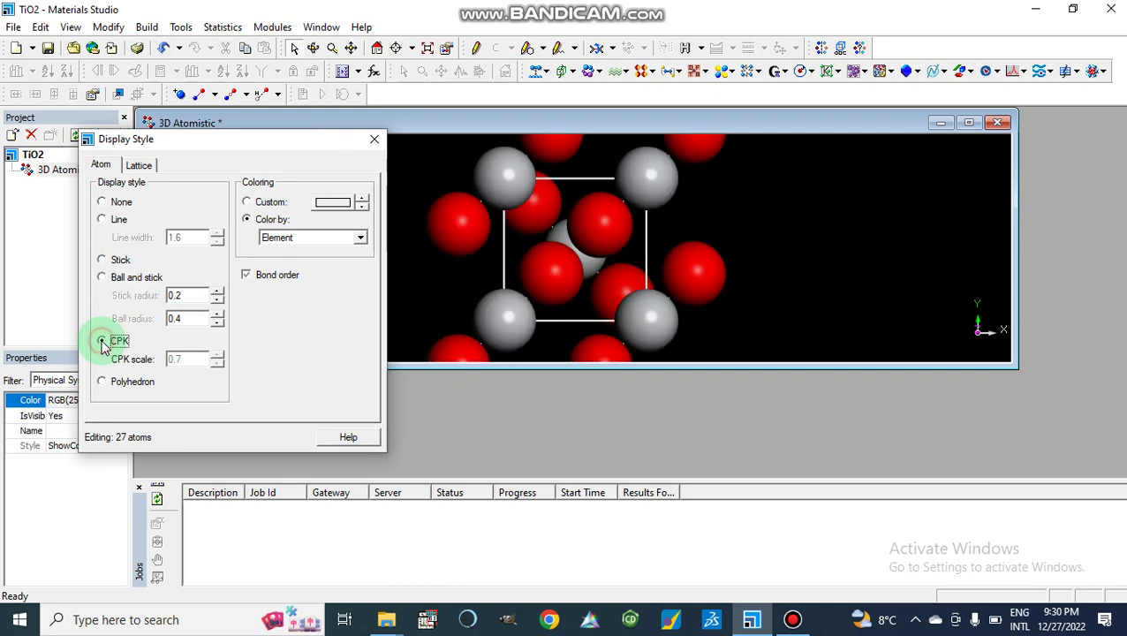
drag(196, 366, 155, 358)
text(03)
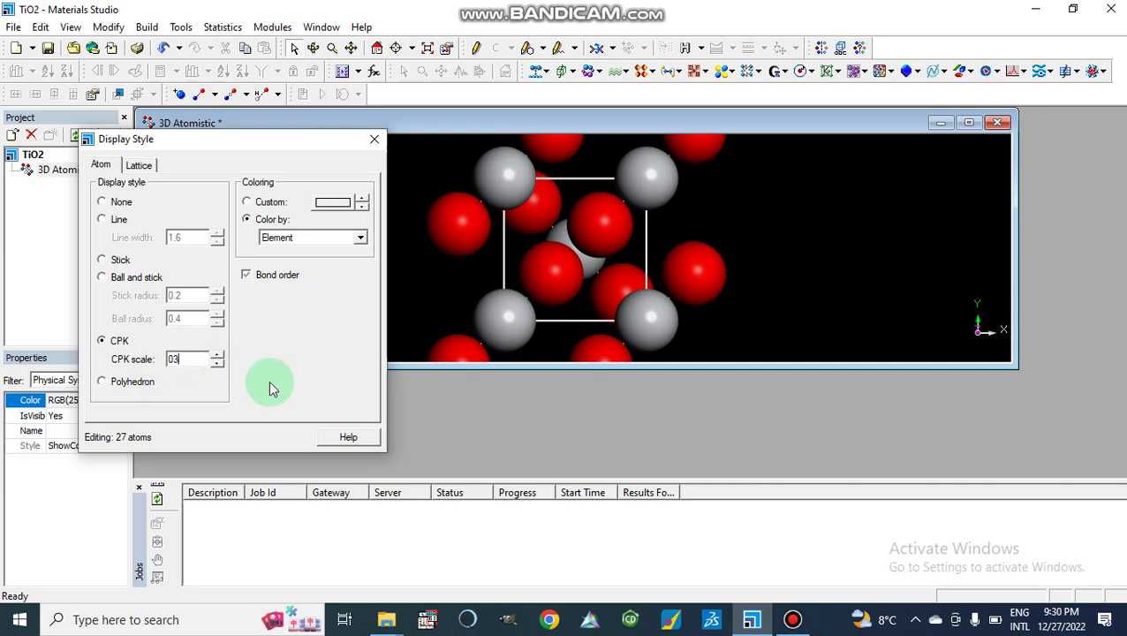
key(BackSpace)
text(.)
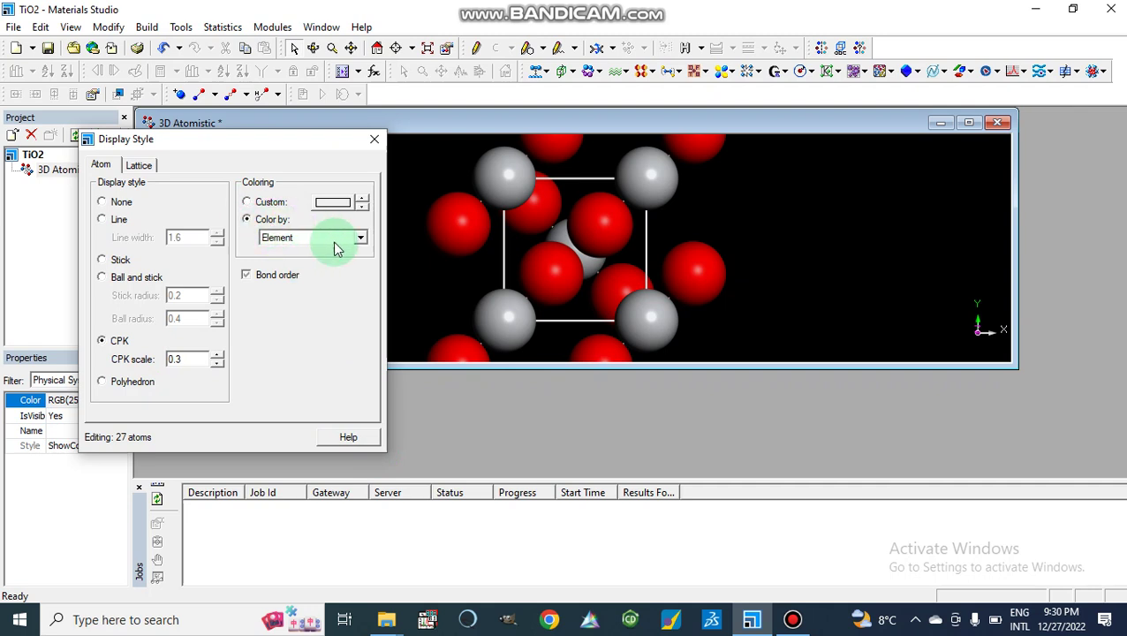
click(361, 239)
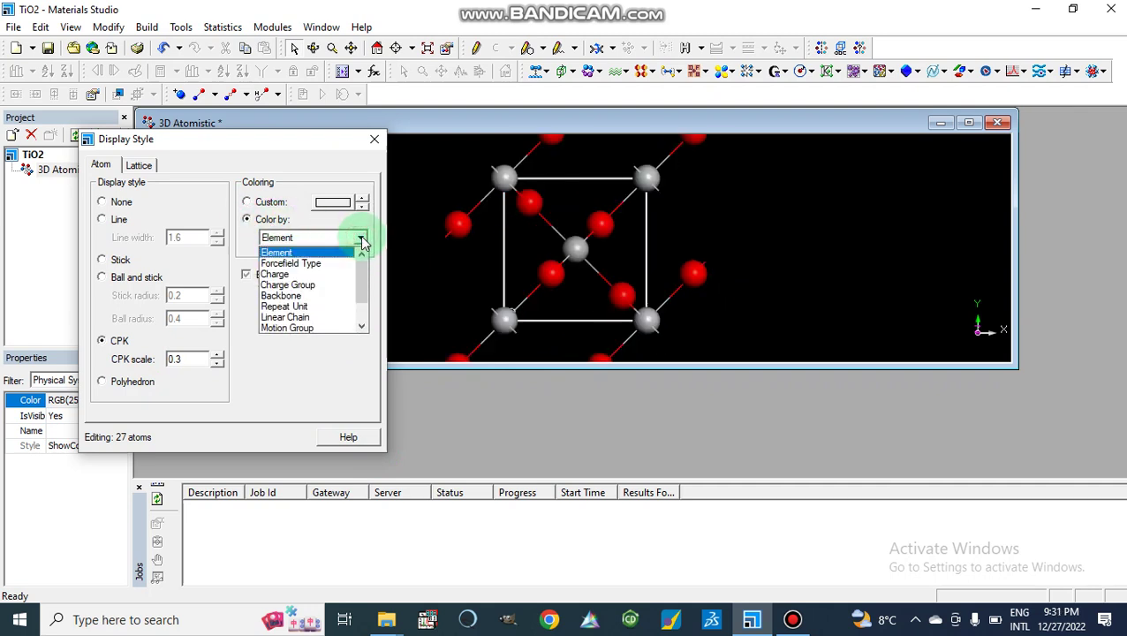
click(361, 240)
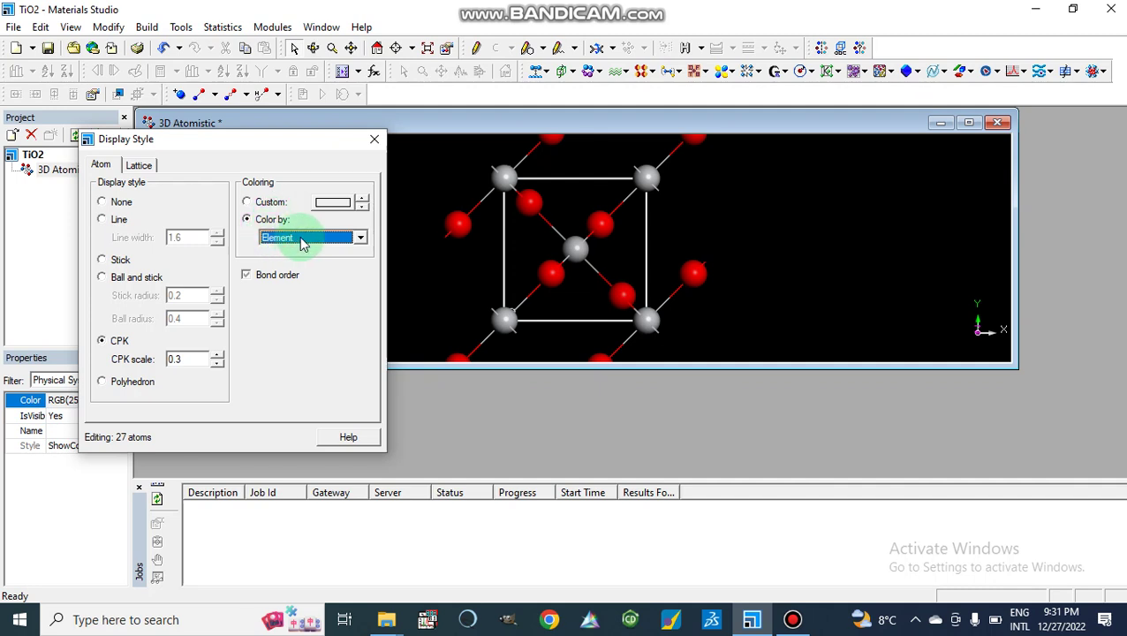
click(360, 239)
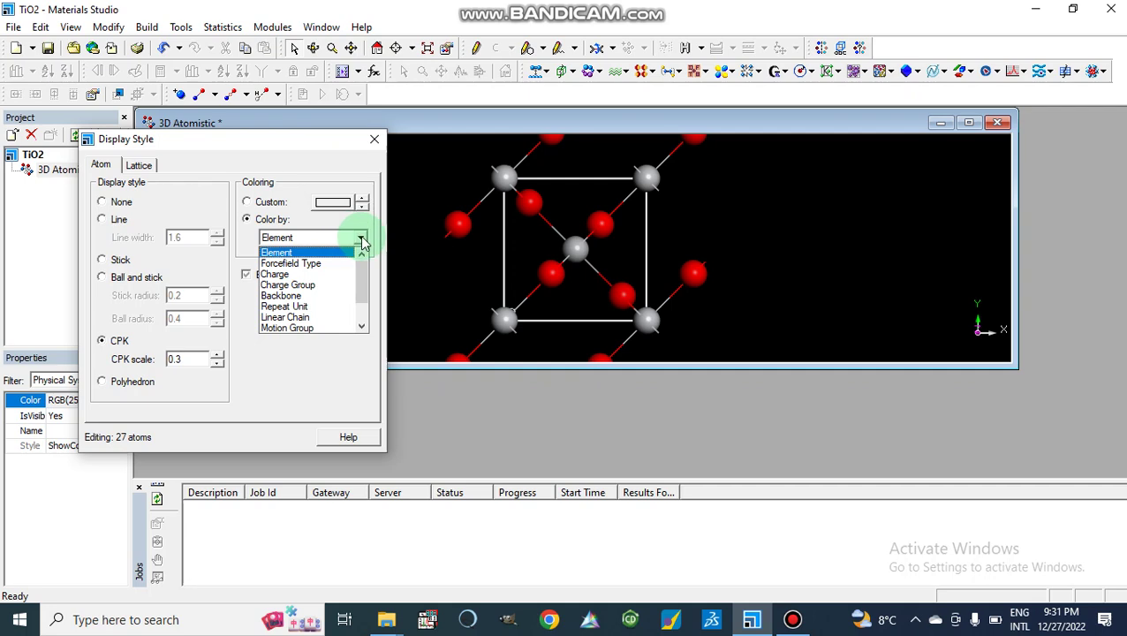
click(361, 239)
click(247, 202)
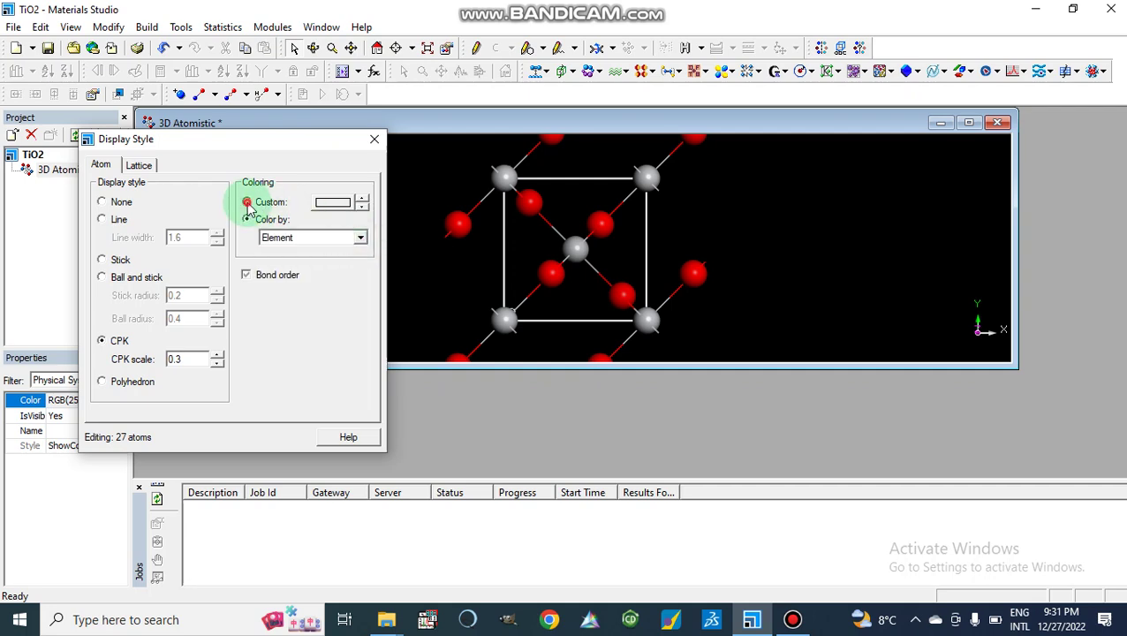
click(344, 203)
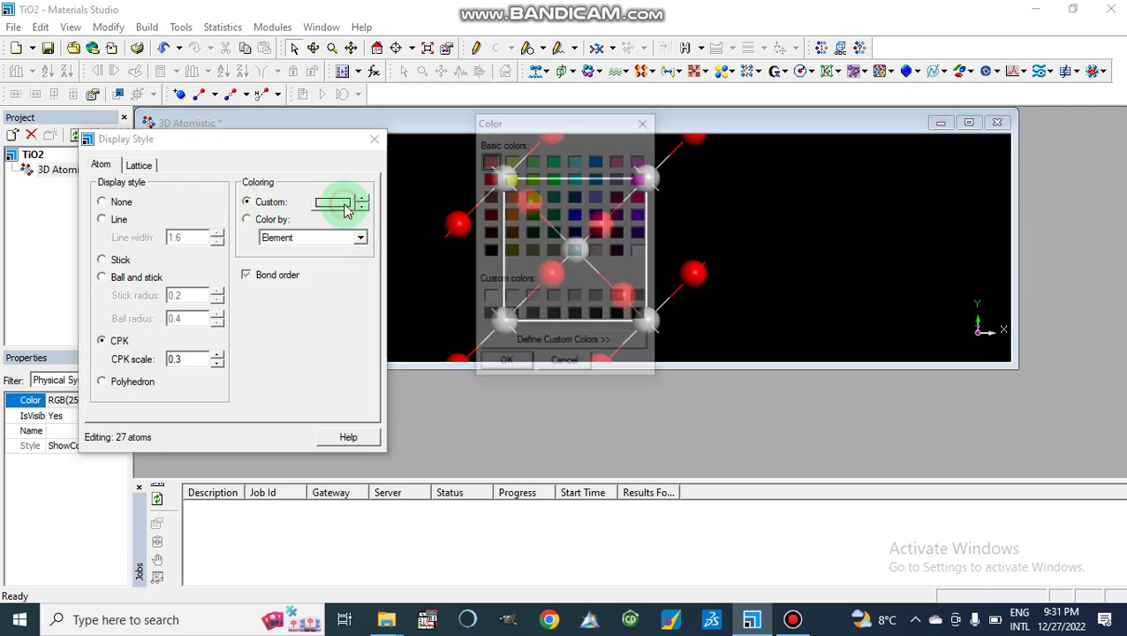
click(644, 122)
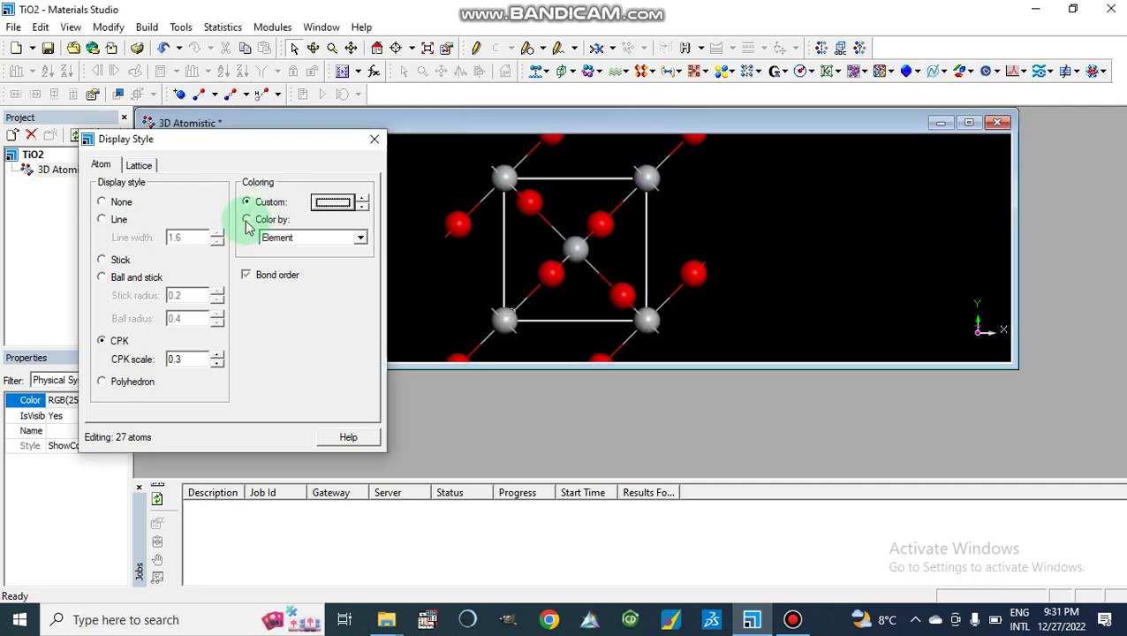
click(247, 224)
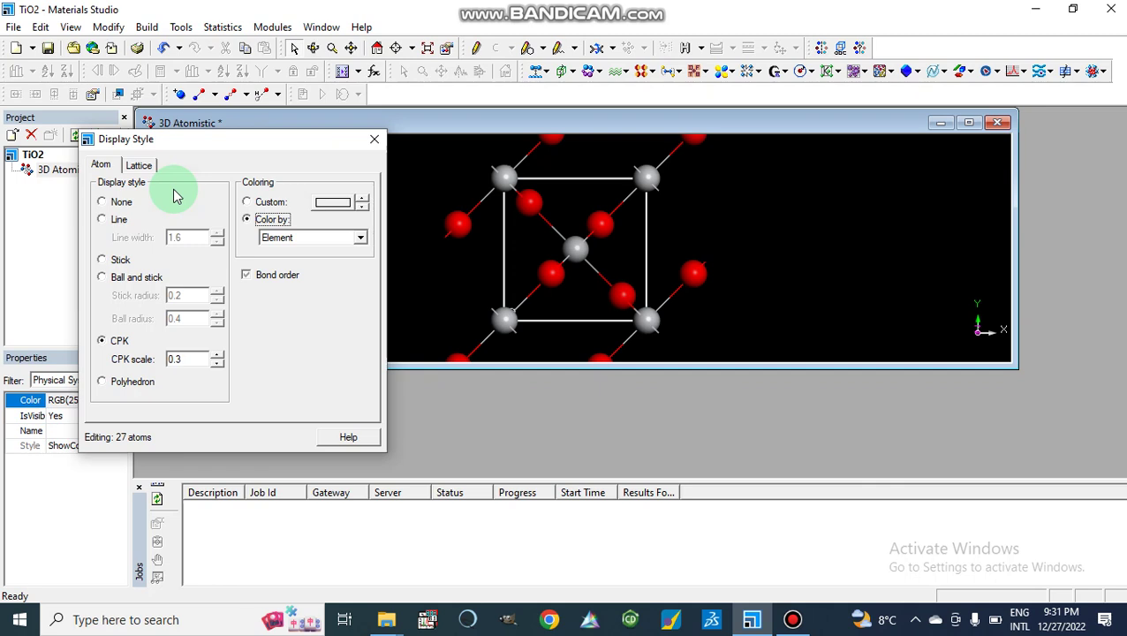
- Close the display style settings, then maximize the 3D Atomistic view and examine the fitted TiO2 crystal from several angles
click(375, 142)
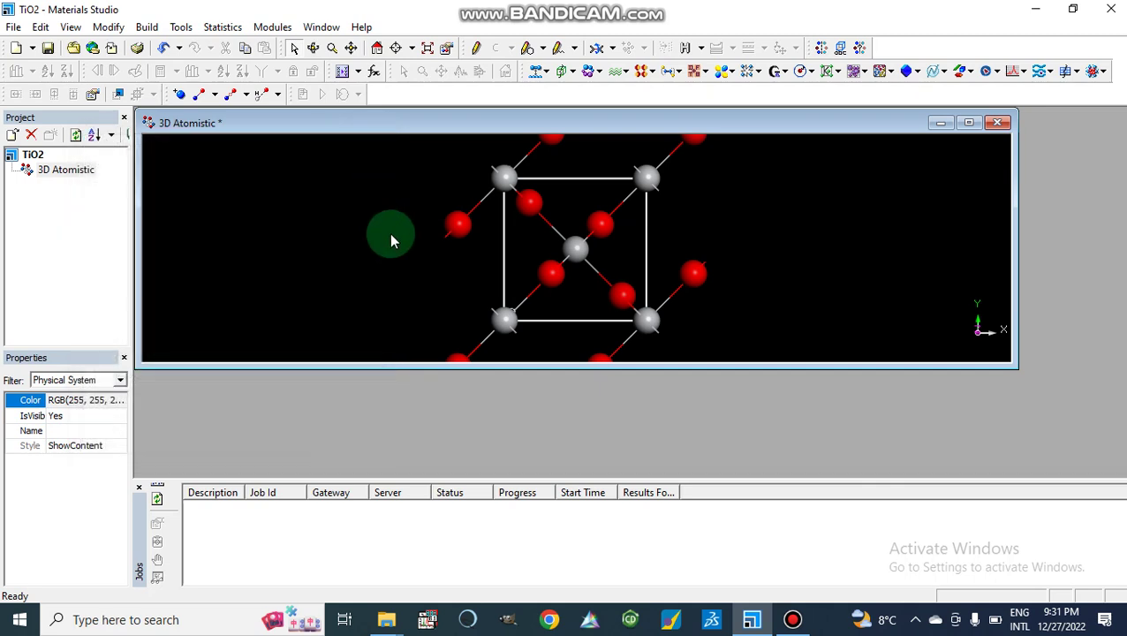
click(313, 48)
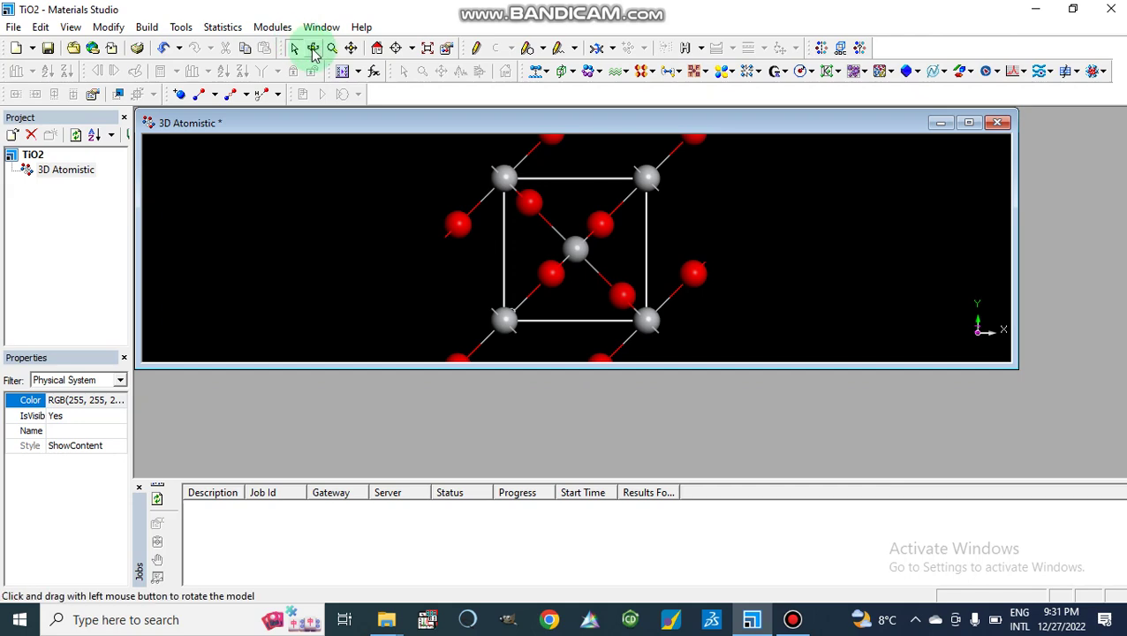
drag(373, 272, 484, 191)
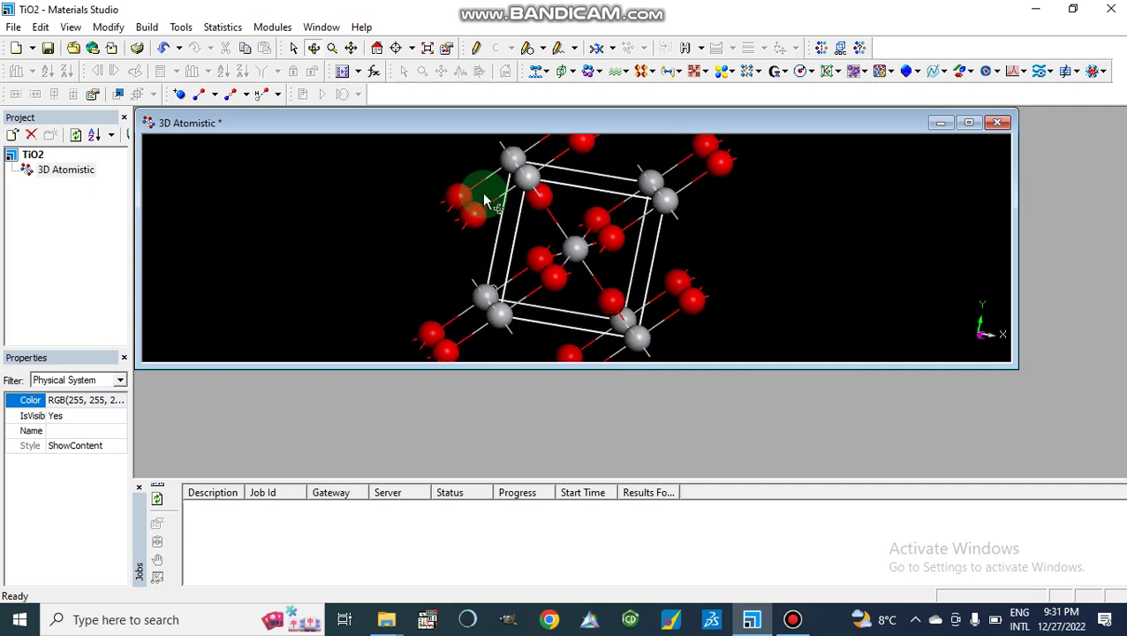
click(969, 124)
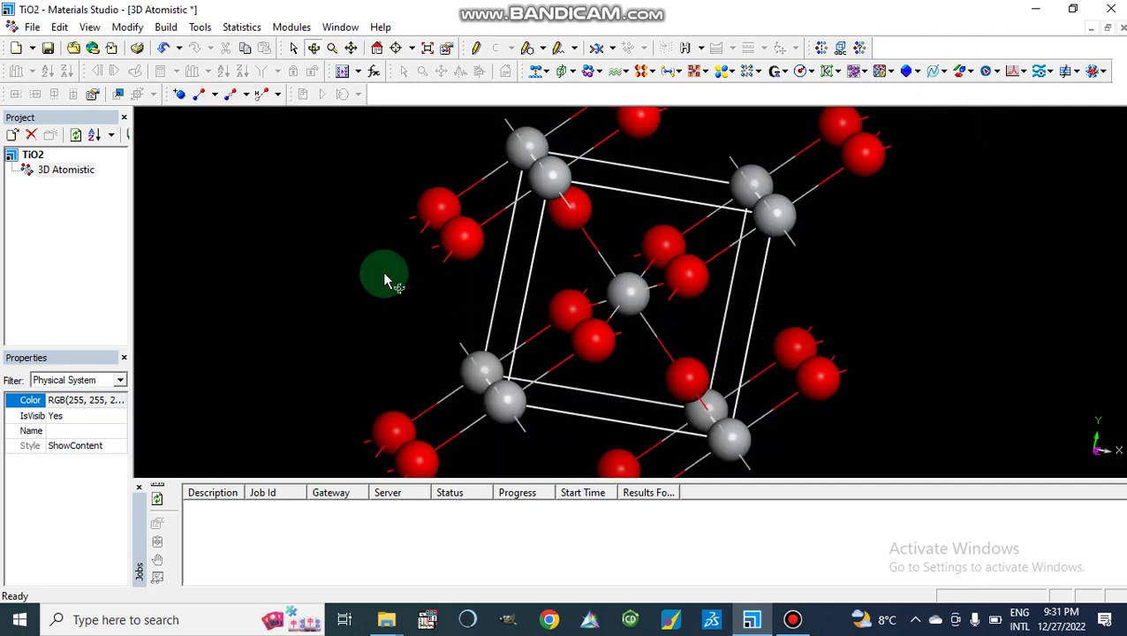
drag(382, 271, 534, 86)
click(439, 51)
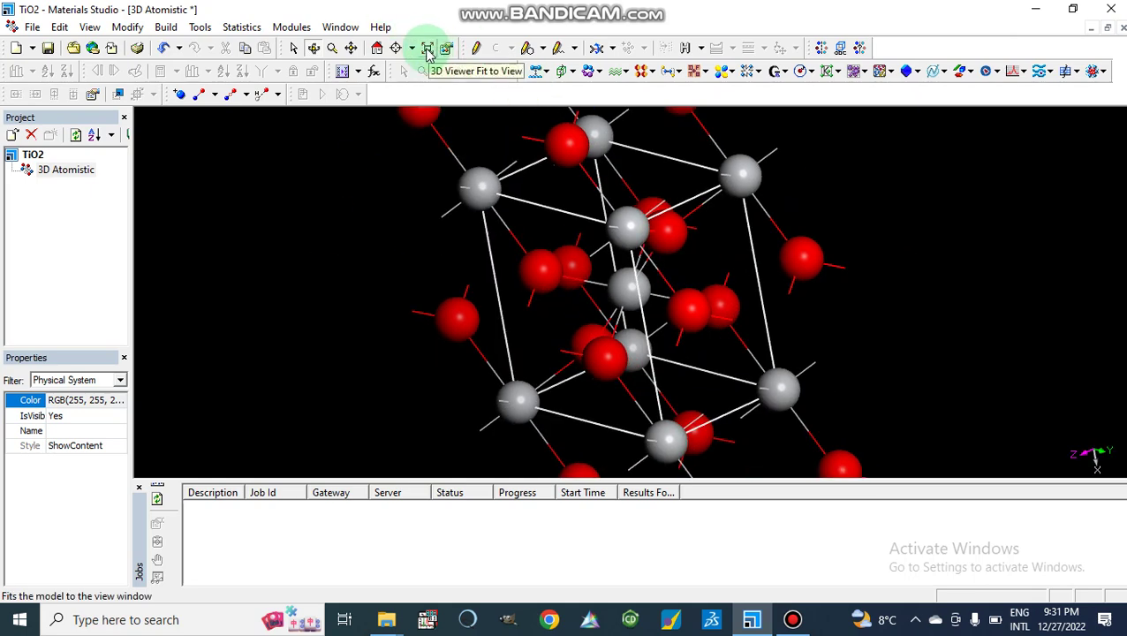
click(426, 49)
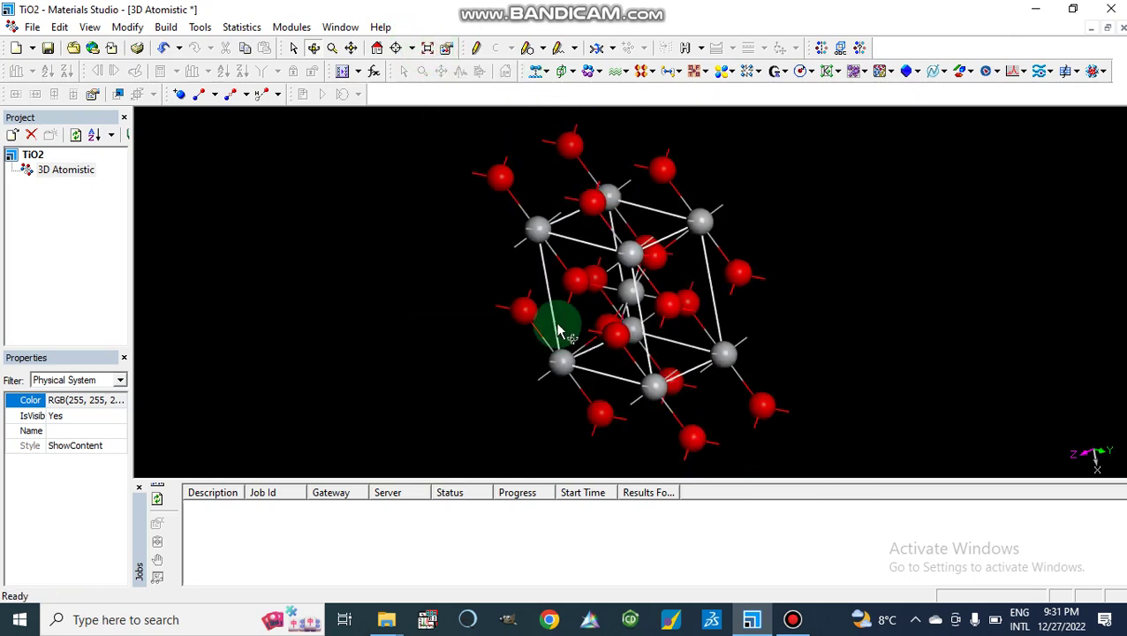
drag(554, 321, 475, 238)
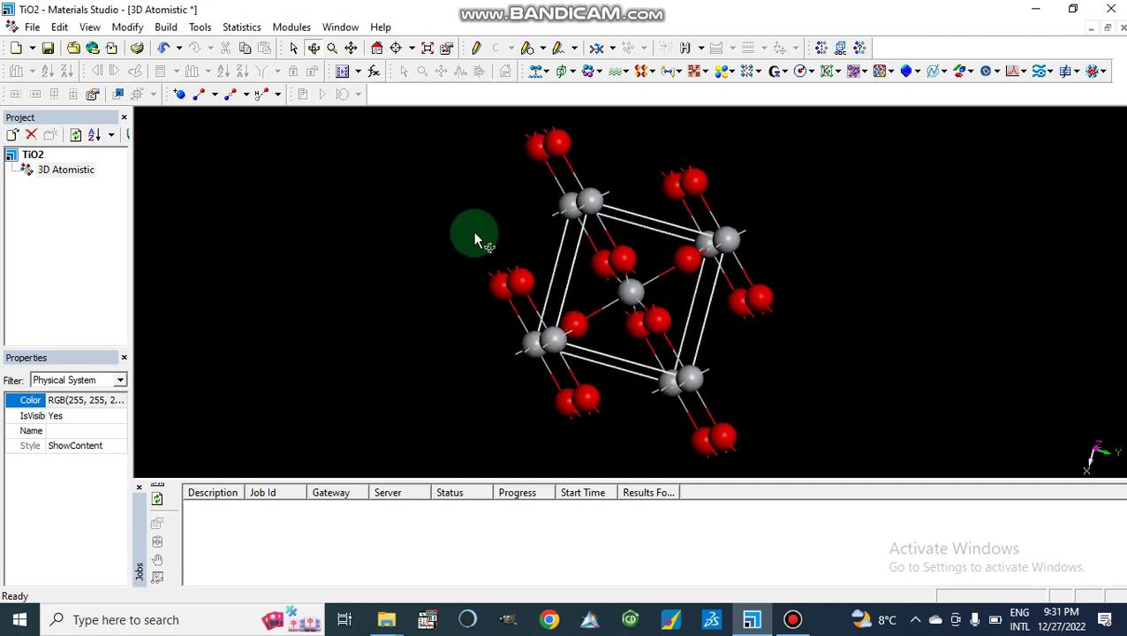
- Open the Label settings for the crystal and keep Atom as the object type
right_drag(475, 239, 519, 320)
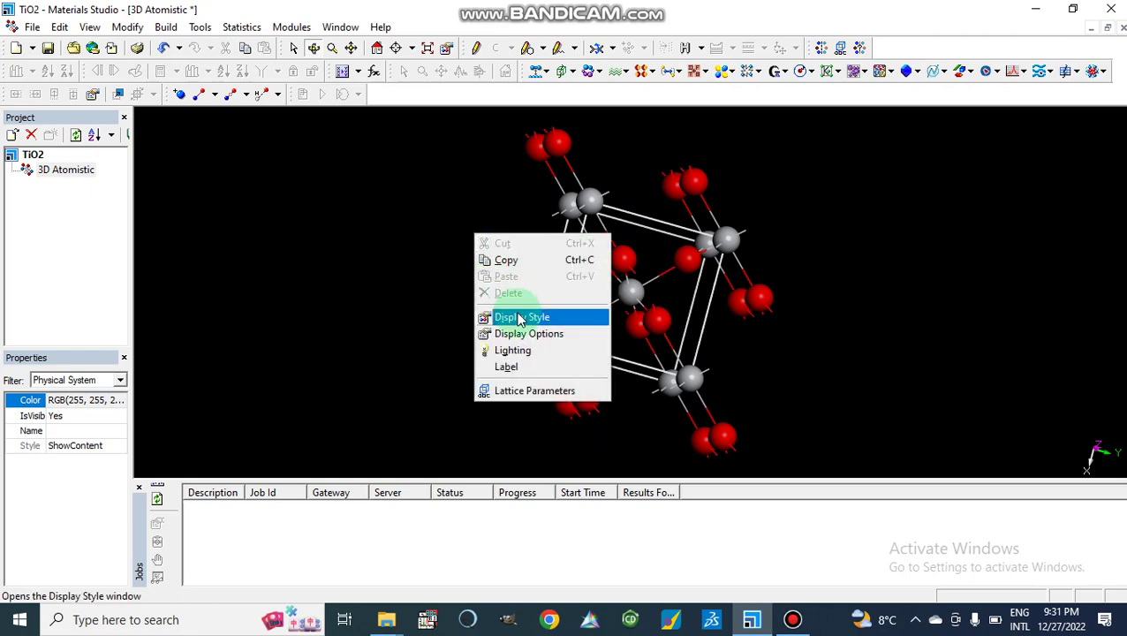
click(366, 262)
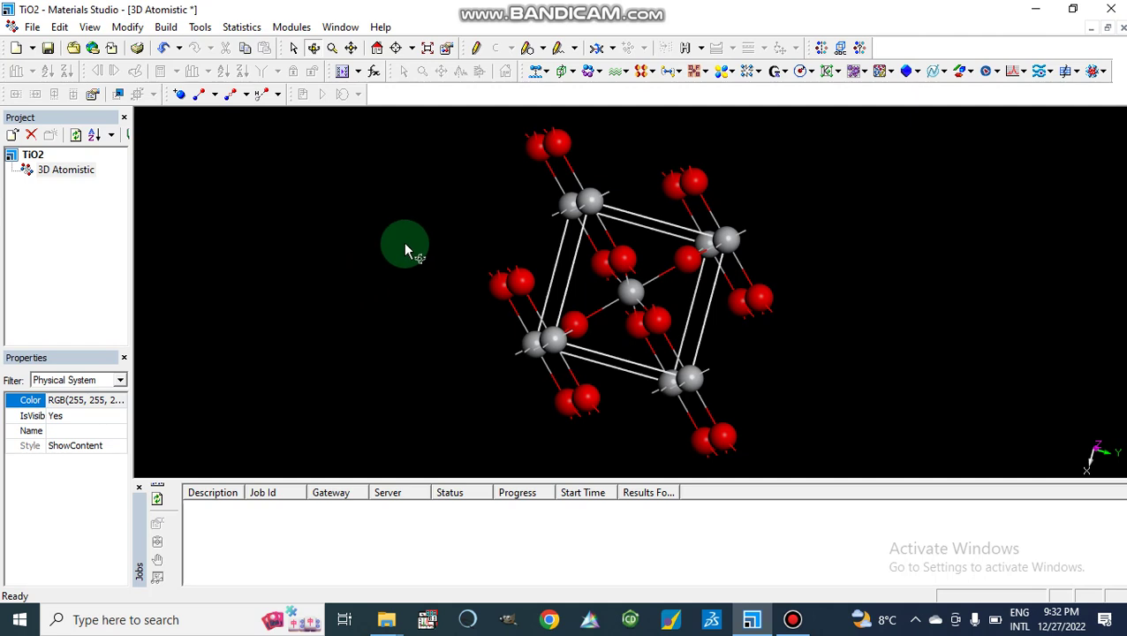
right_drag(404, 251, 435, 379)
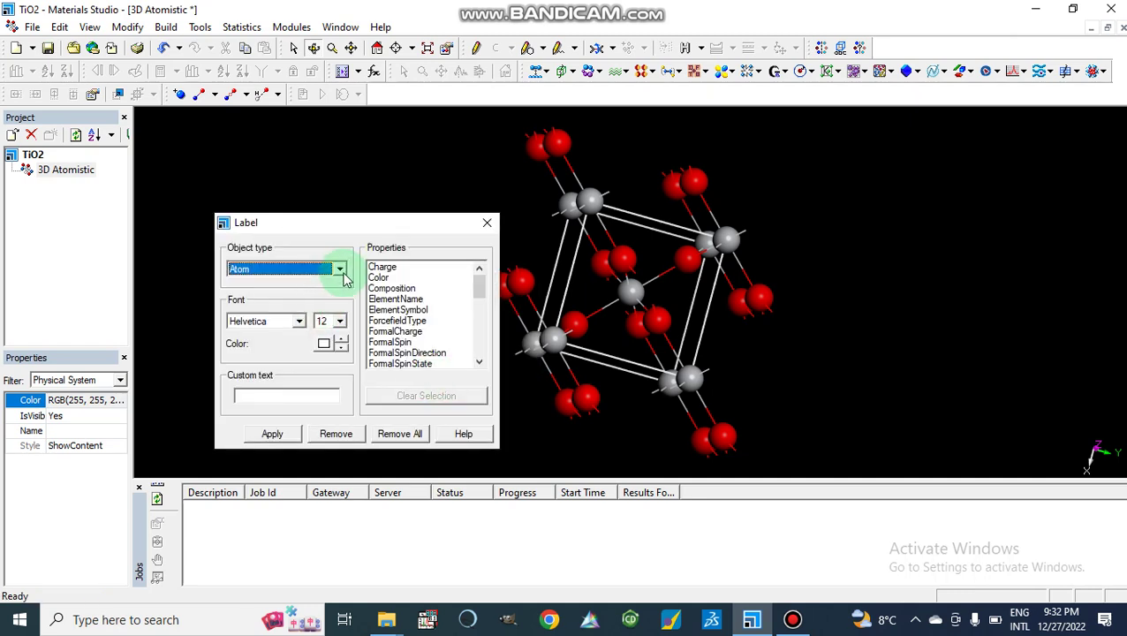
click(341, 276)
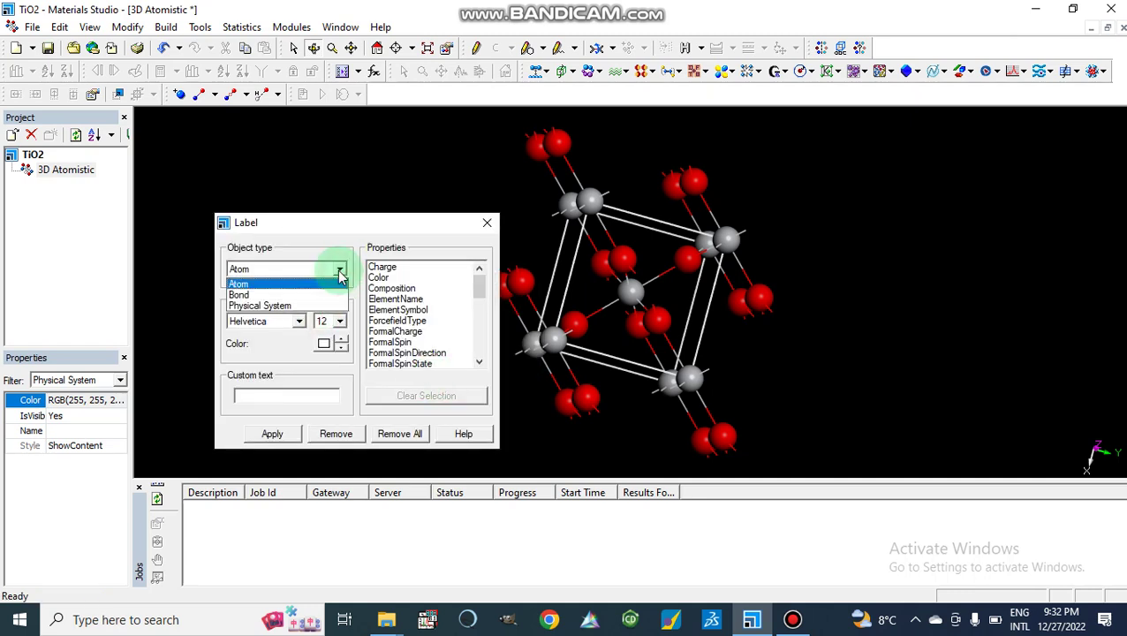
click(341, 275)
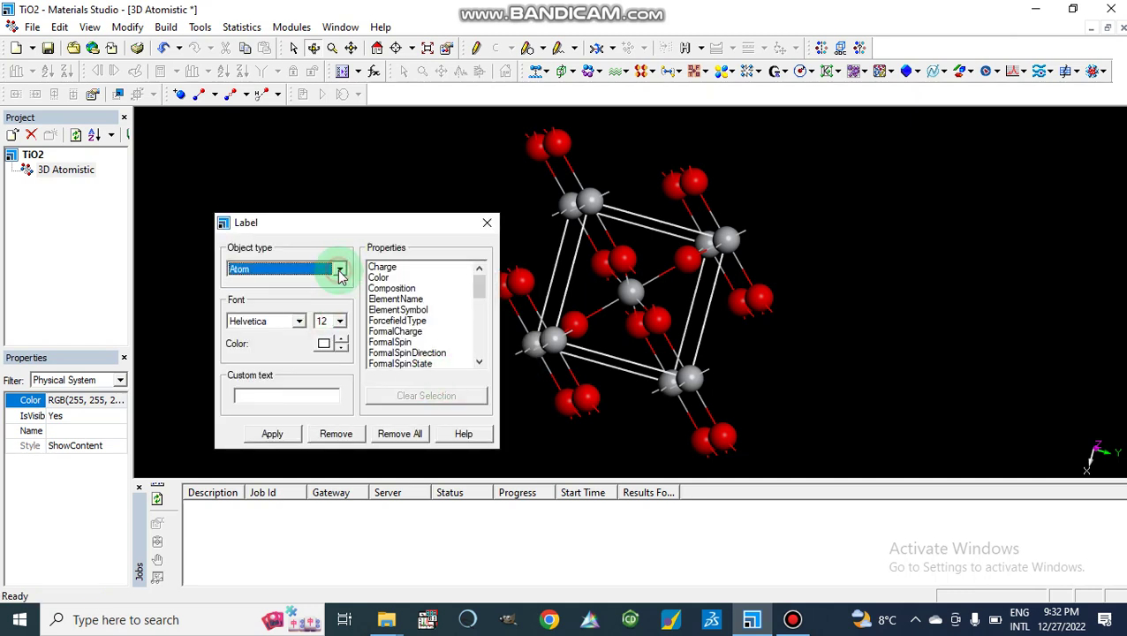
click(324, 346)
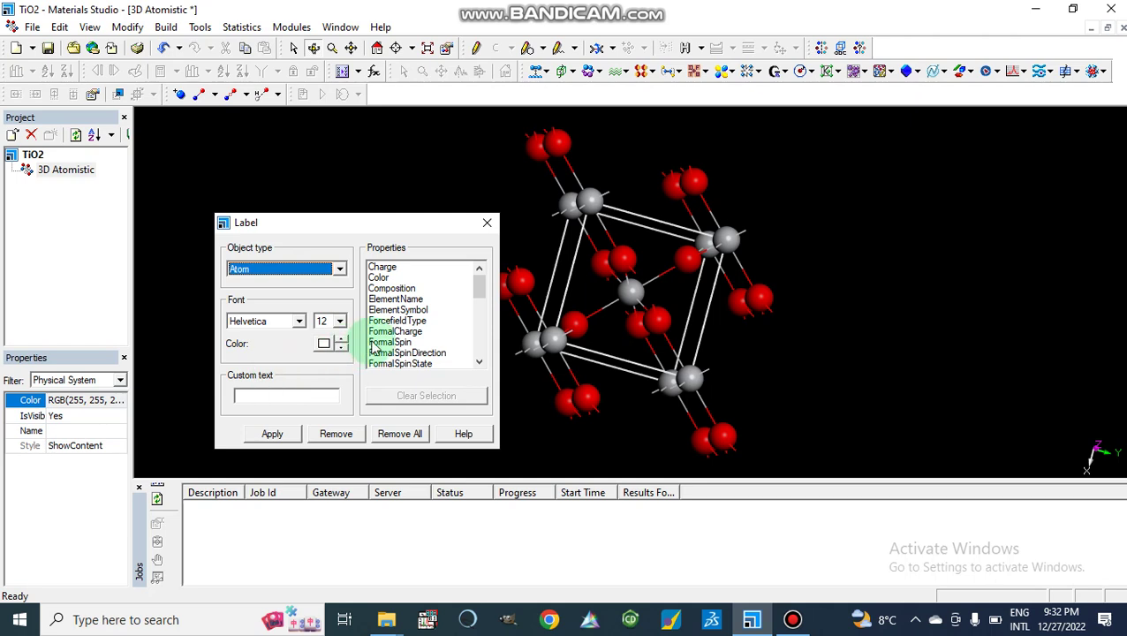
click(479, 287)
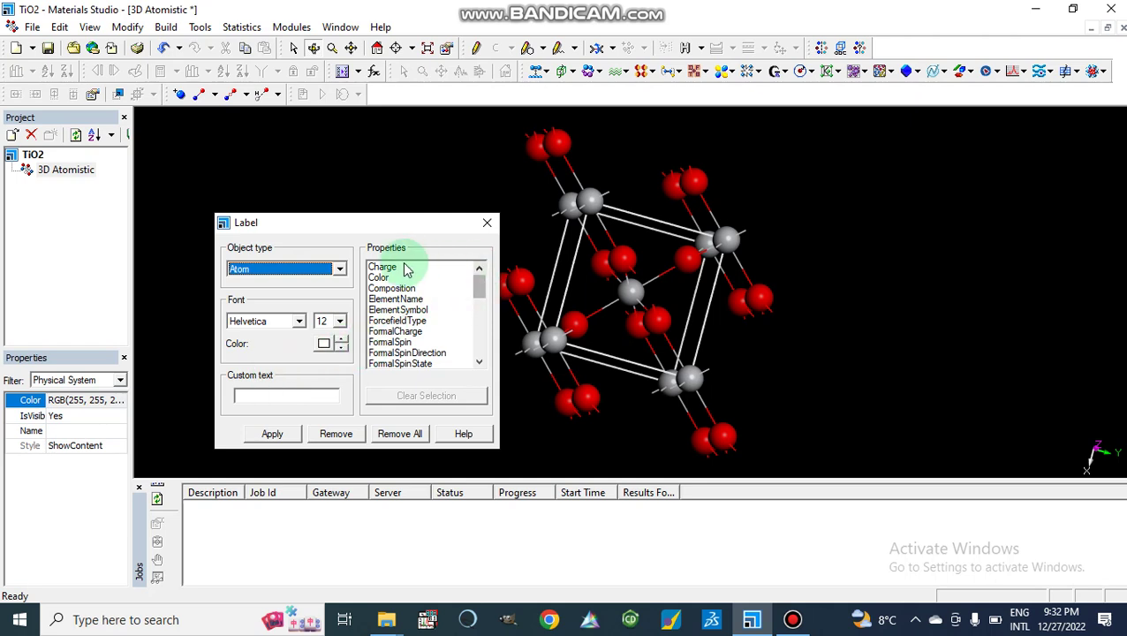
- Try labelling the atoms with their ElementName property, and remove those labels
click(388, 300)
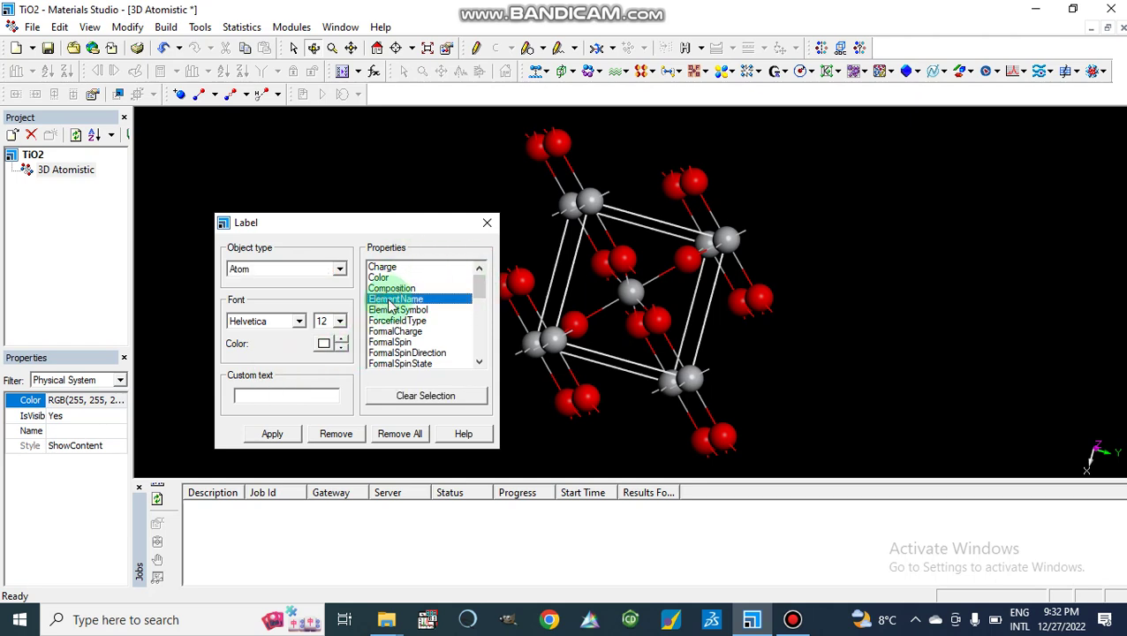
click(272, 438)
click(272, 436)
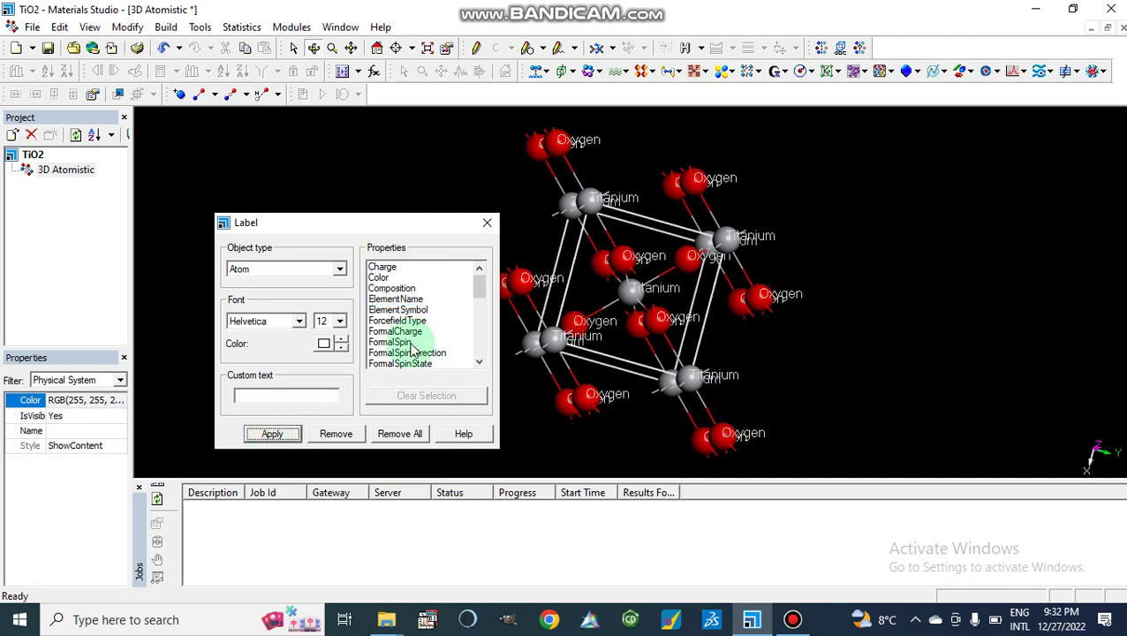
click(341, 436)
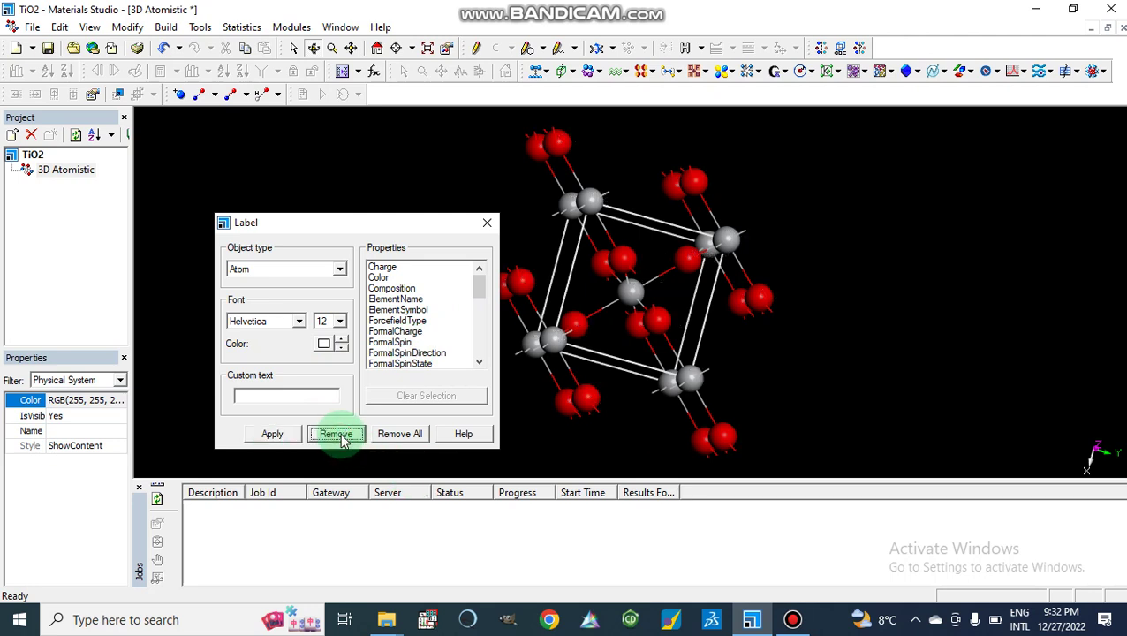
- Label the atoms with their ElementSymbol property, keeping the existing label color, and close the Label settings
click(389, 311)
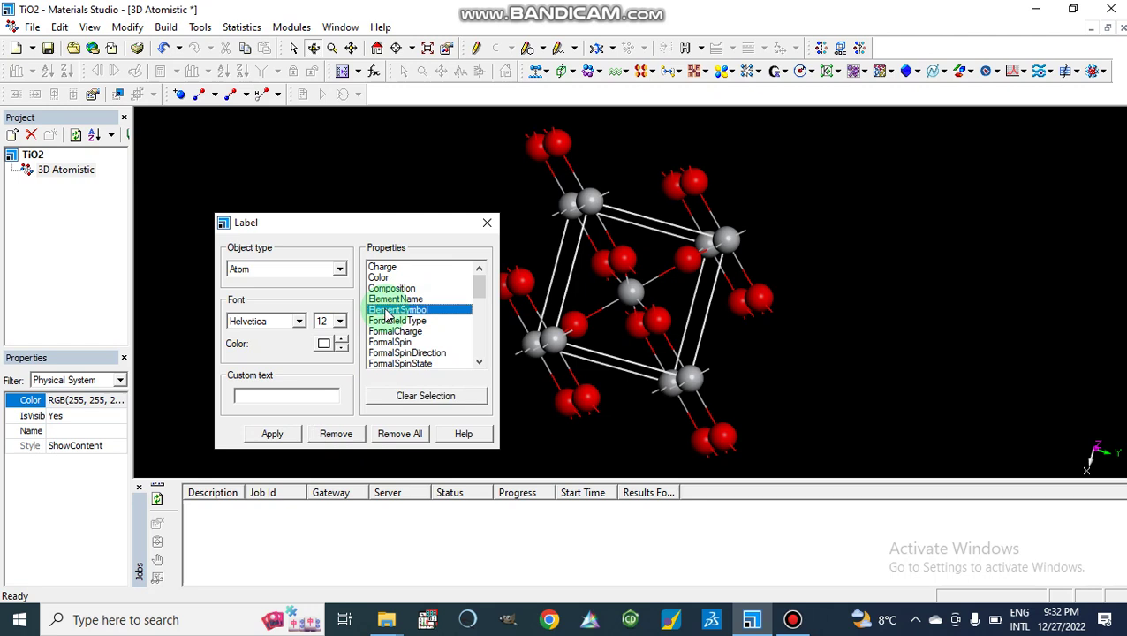
click(272, 435)
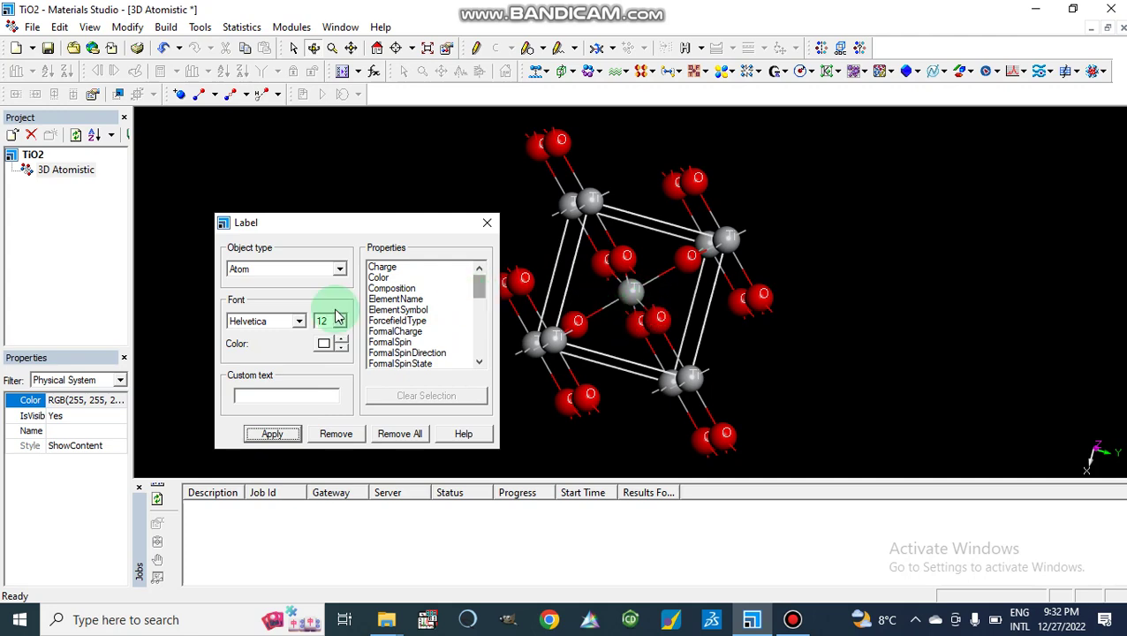
click(323, 345)
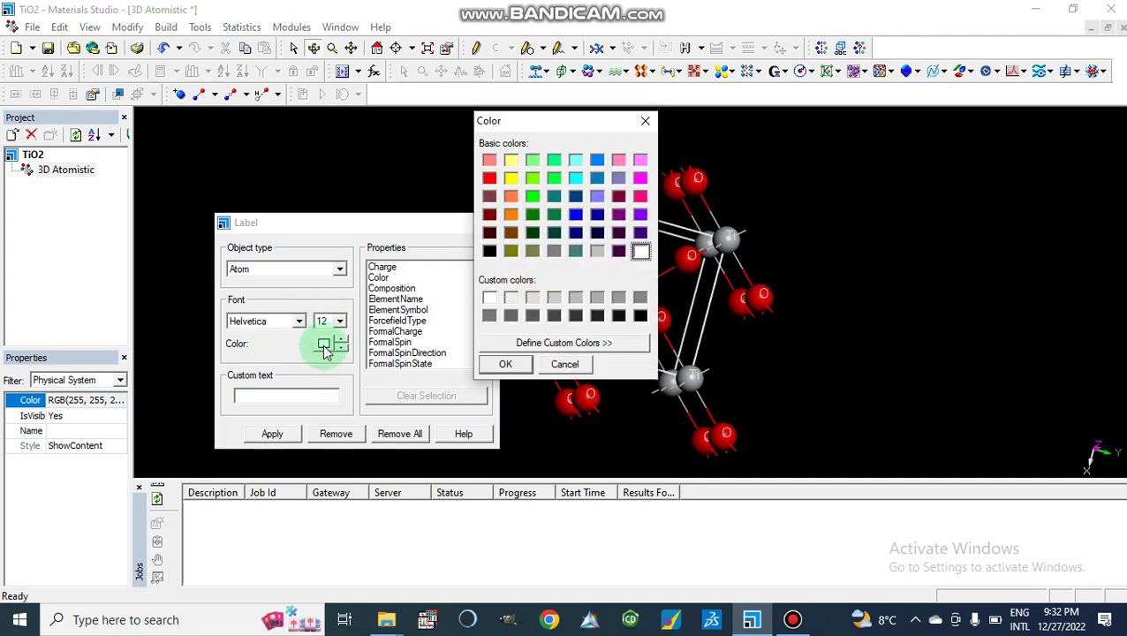
click(361, 227)
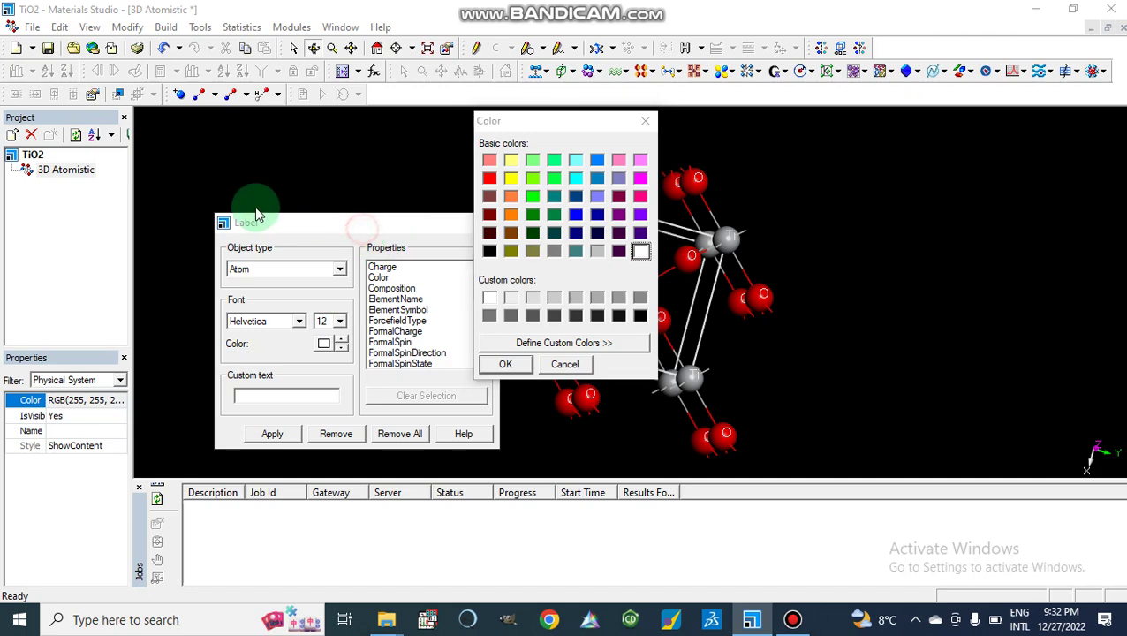
click(647, 124)
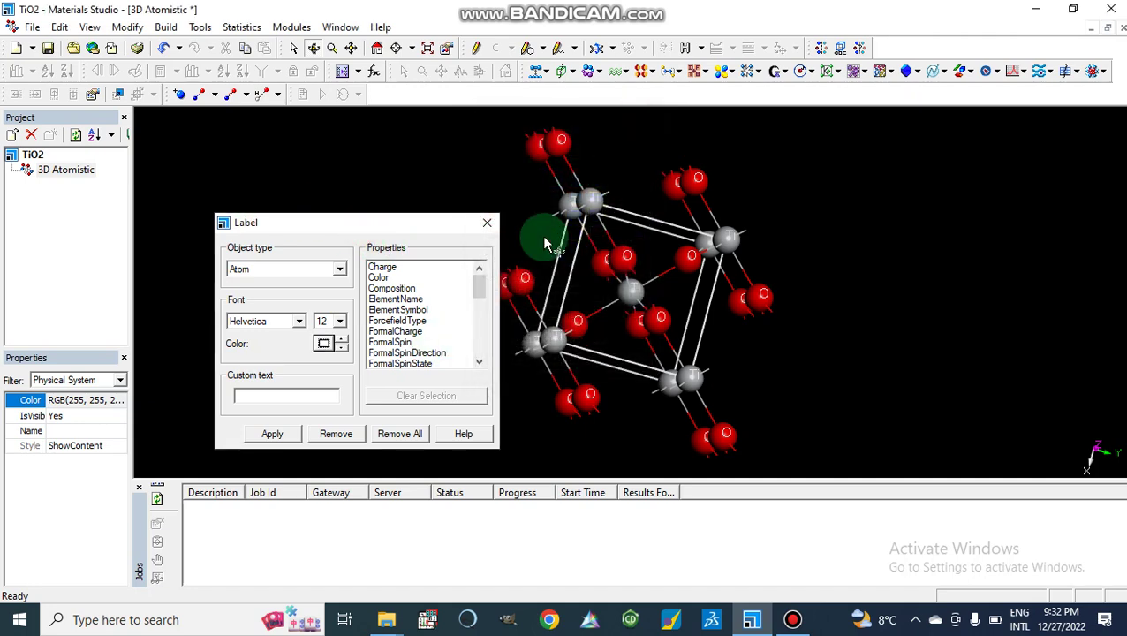
click(489, 226)
click(753, 621)
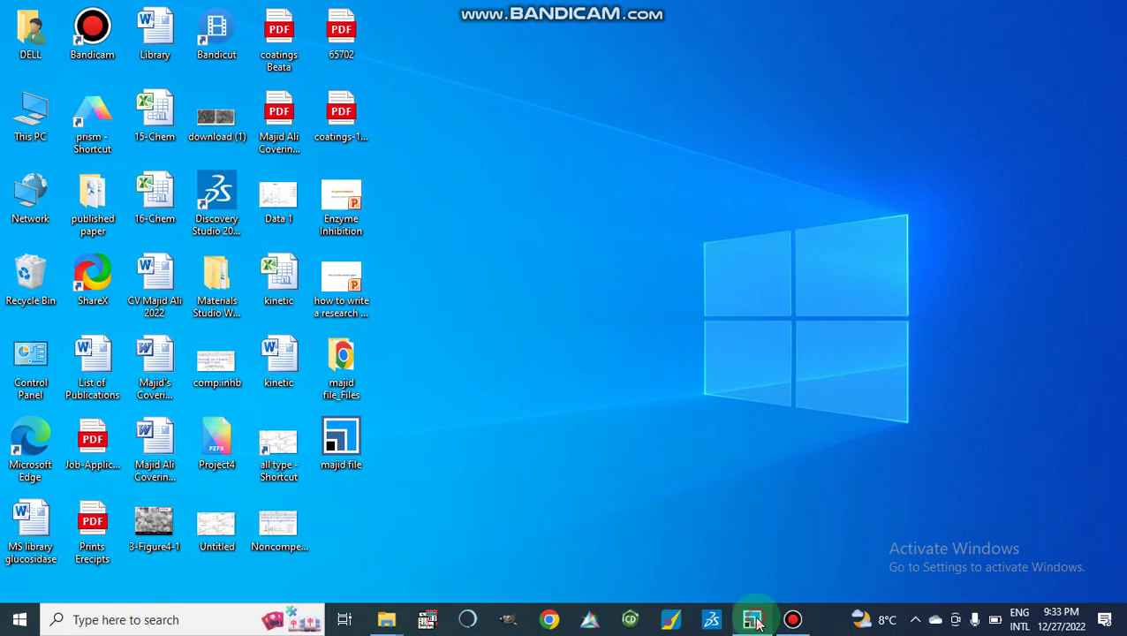
click(753, 621)
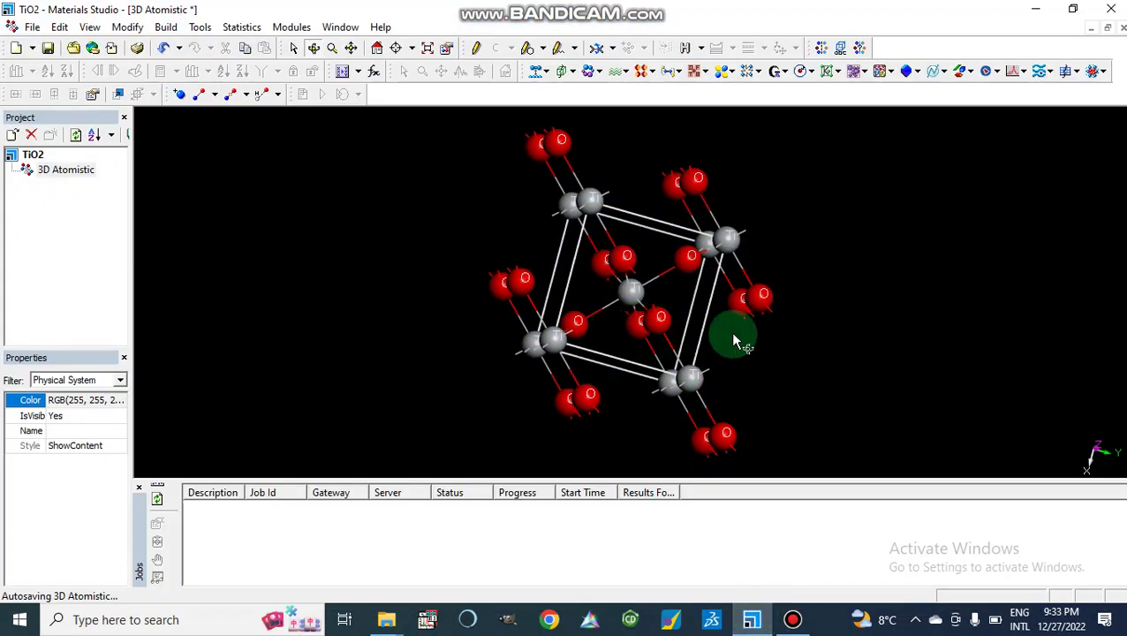
- Open the CASTEP Calculation settings for the TiO2 crystal and move the dialog clear of the structure
mouse_move(733, 342)
right_down()
mouse_move(686, 330)
mouse_move(717, 351)
right_up()
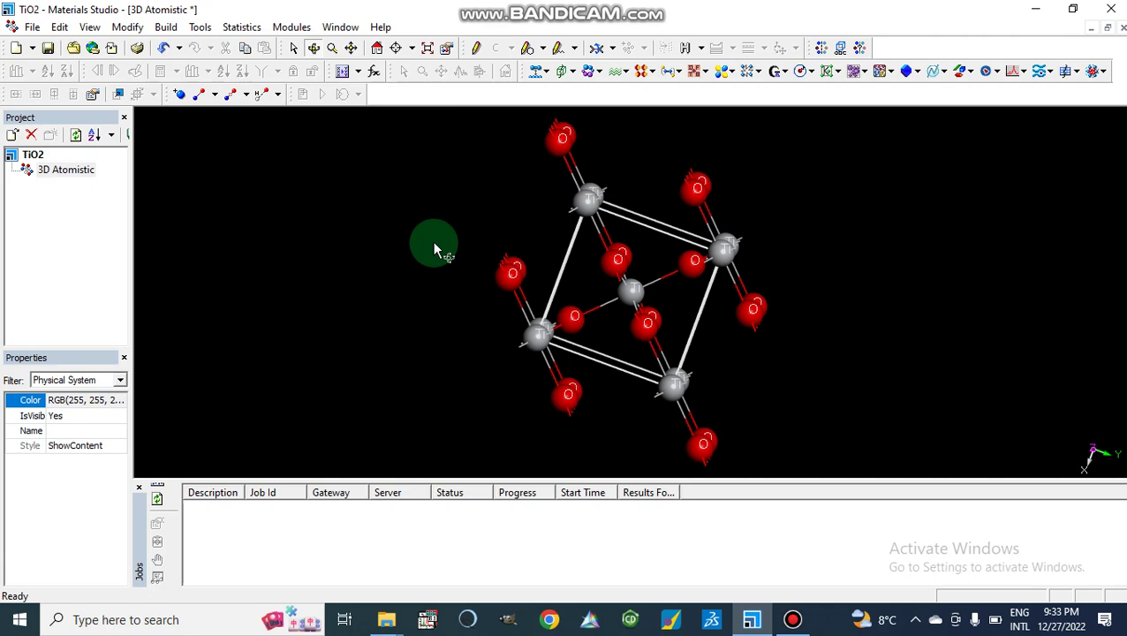
drag(531, 234, 472, 222)
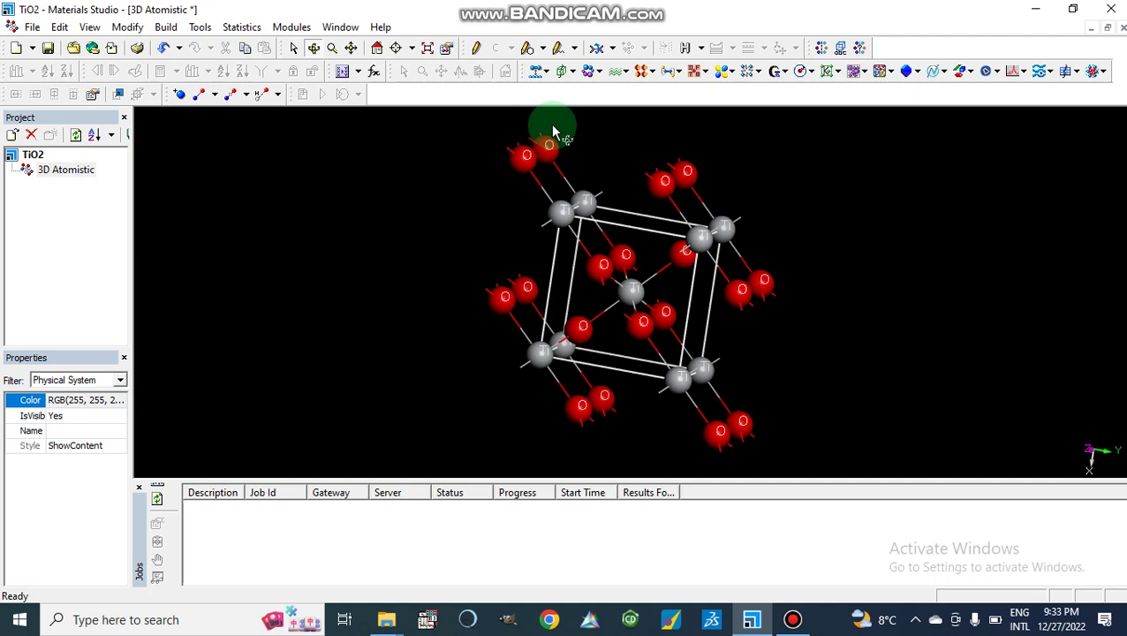
click(623, 74)
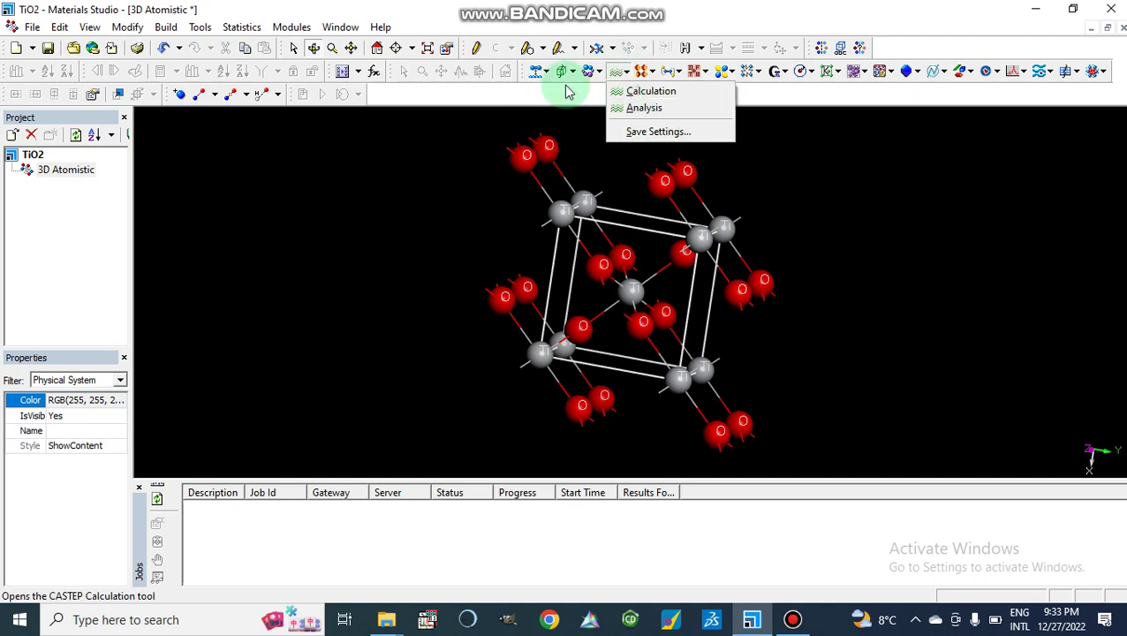
click(293, 172)
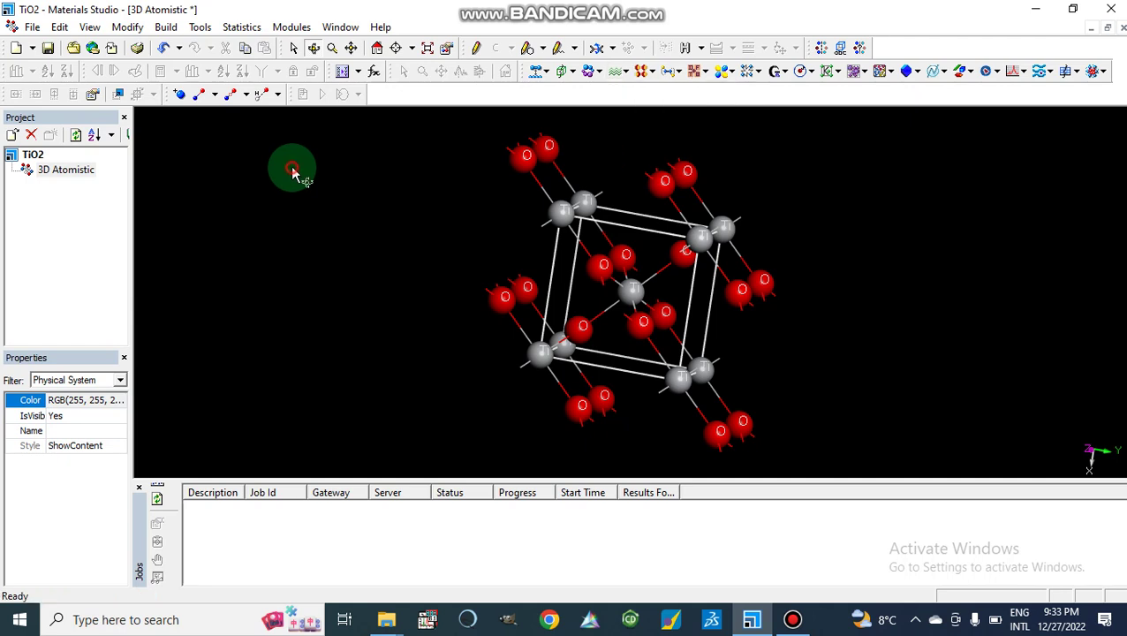
click(289, 29)
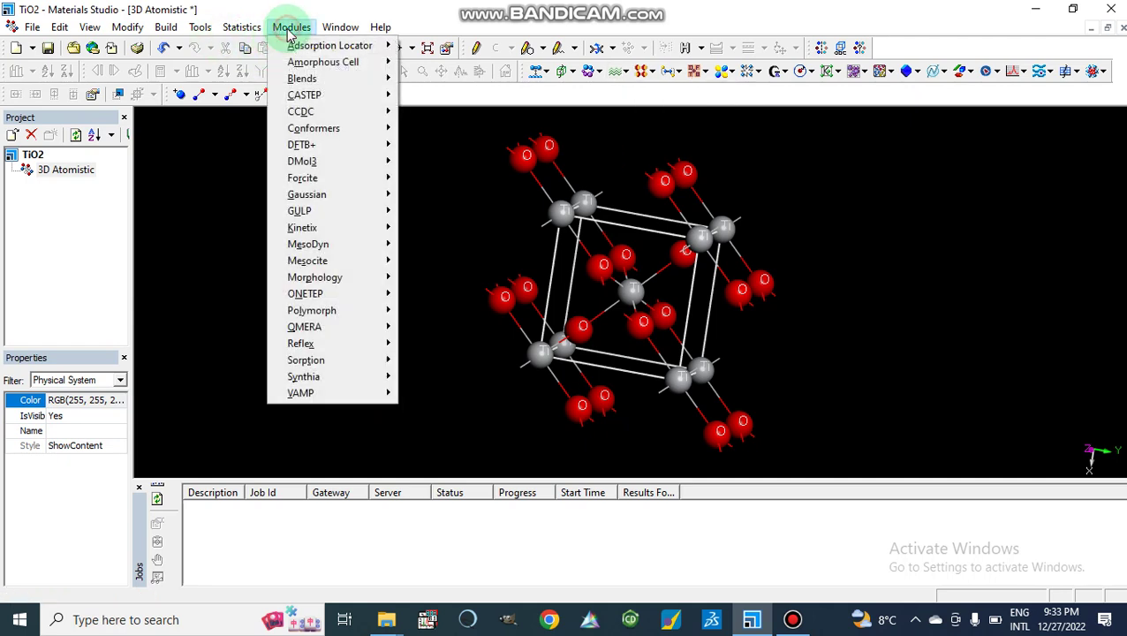
mouse_move(321, 99)
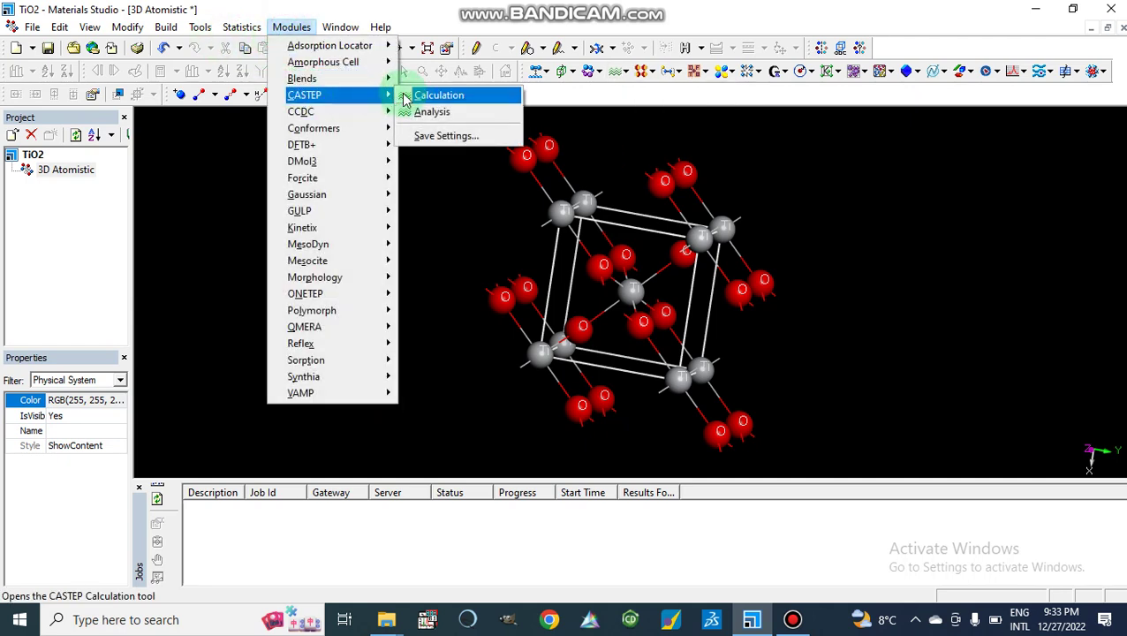
click(423, 96)
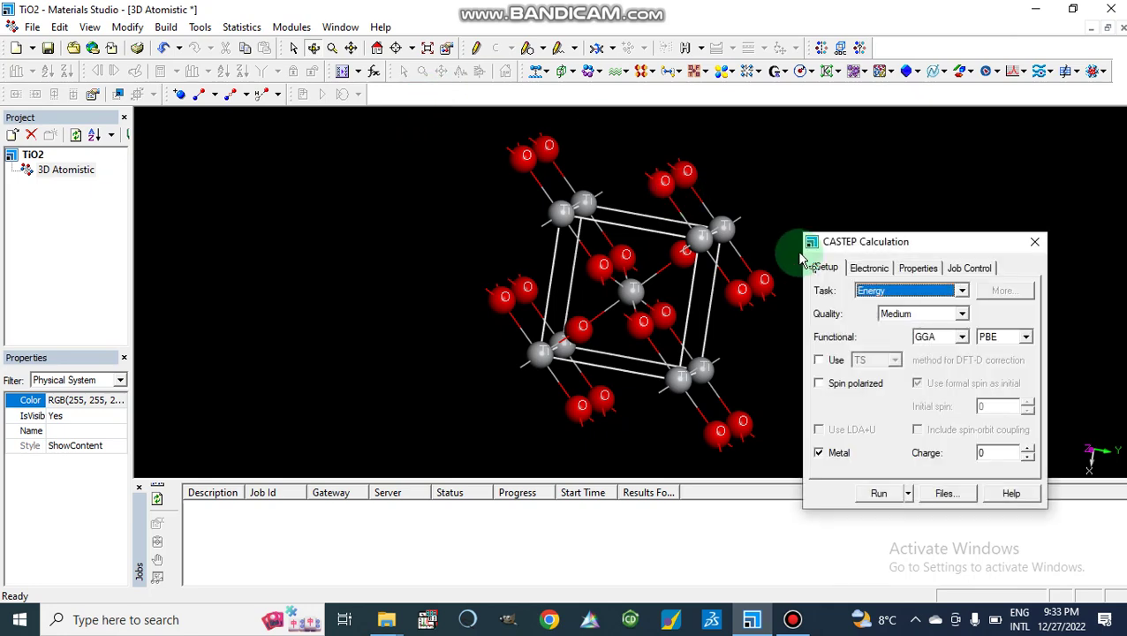
drag(955, 244, 389, 174)
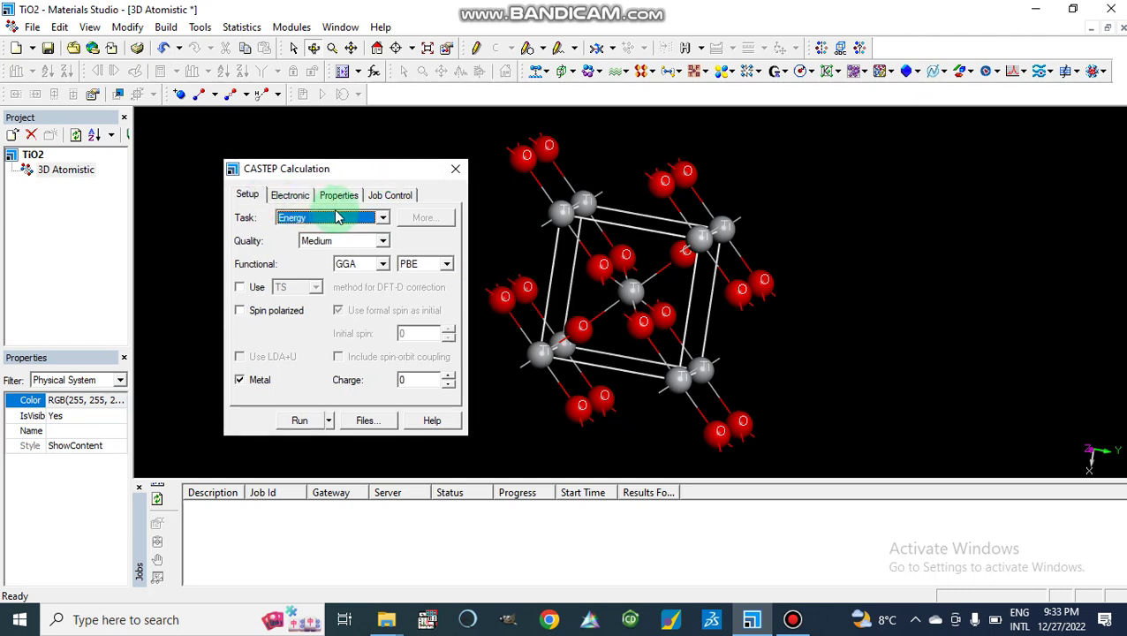
- Set the CASTEP task to Geometry Optimization with Fine quality
click(384, 219)
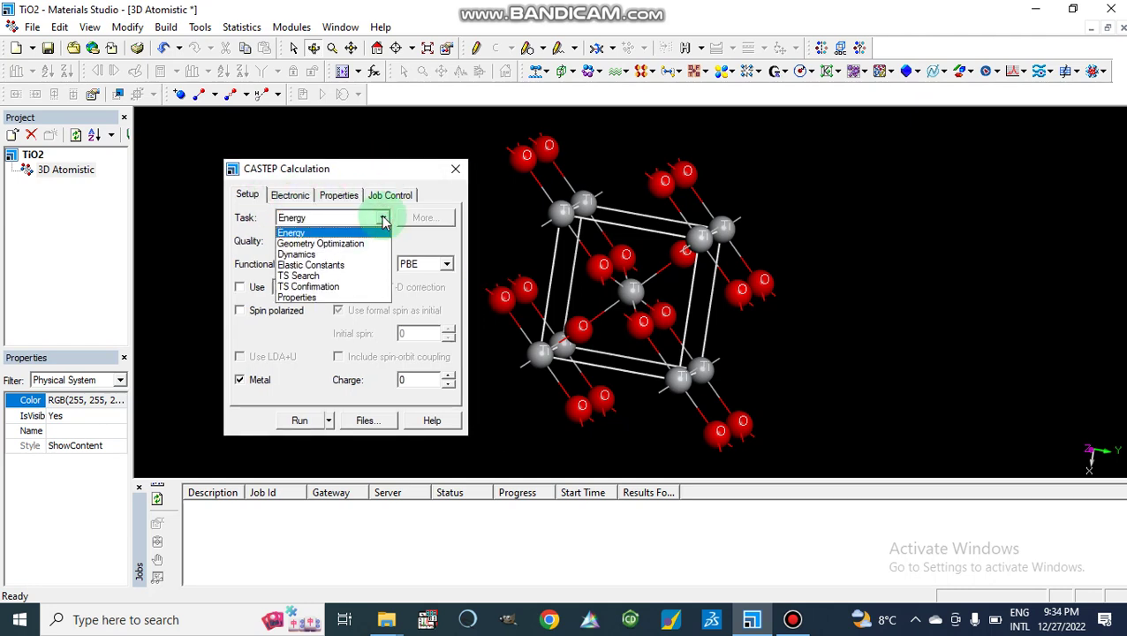
click(316, 244)
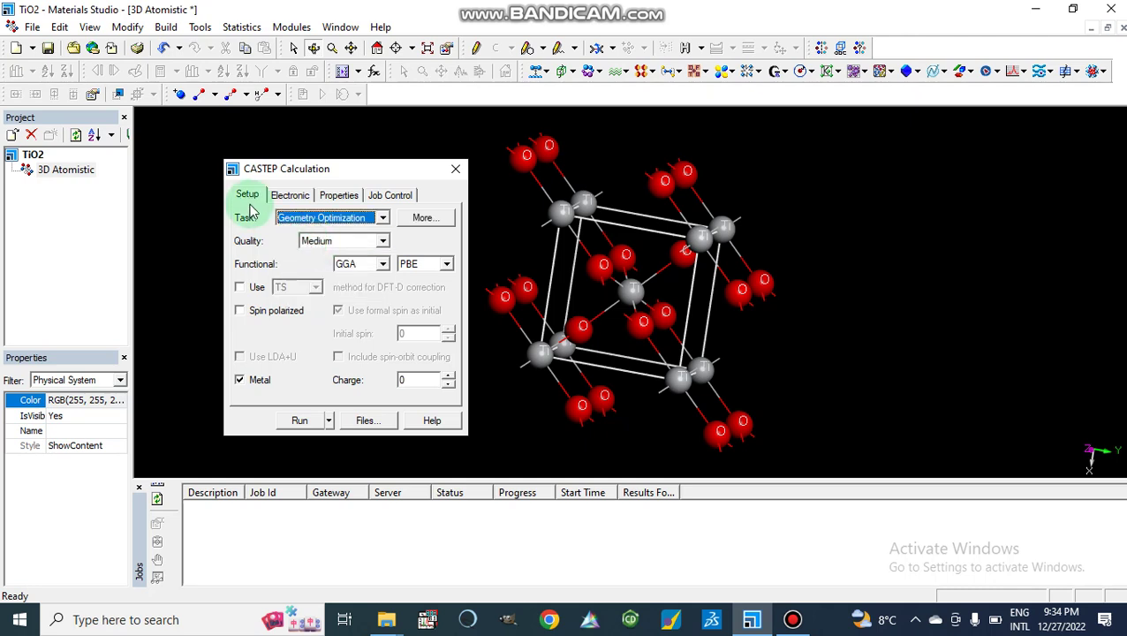
click(384, 242)
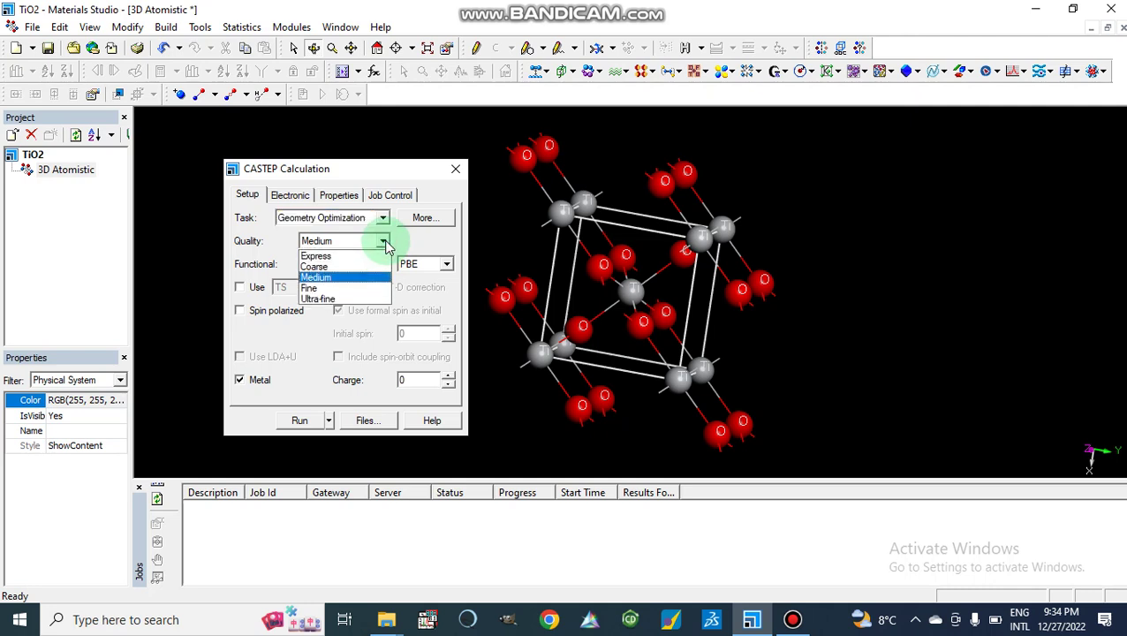
click(322, 290)
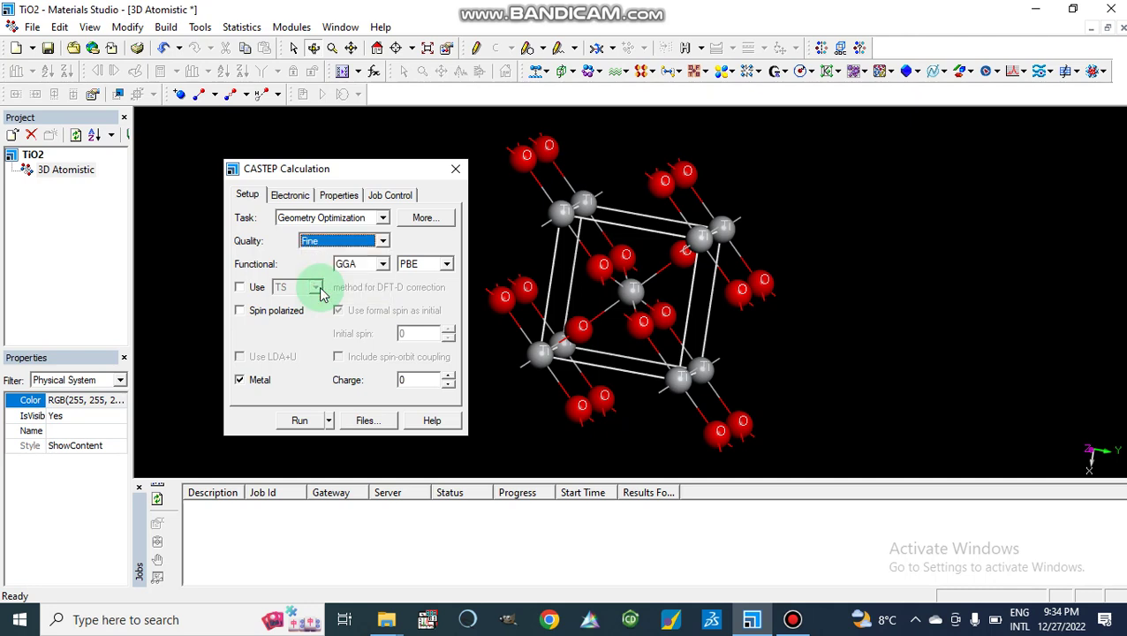
- Keep GGA with PBE as the functional for the geometry optimization
click(384, 265)
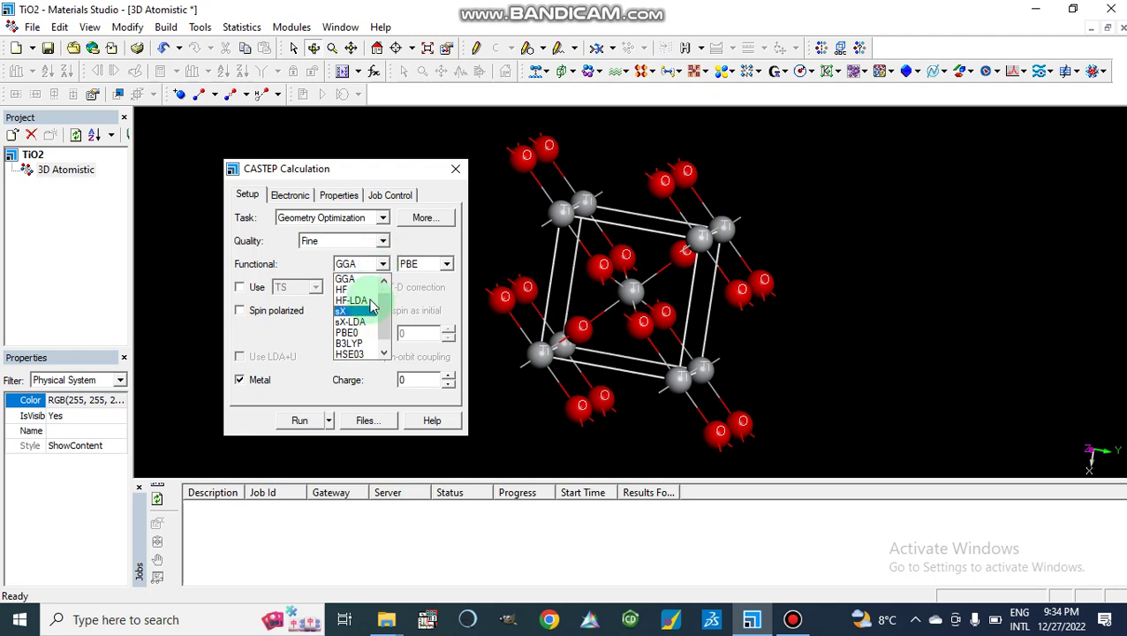
click(377, 282)
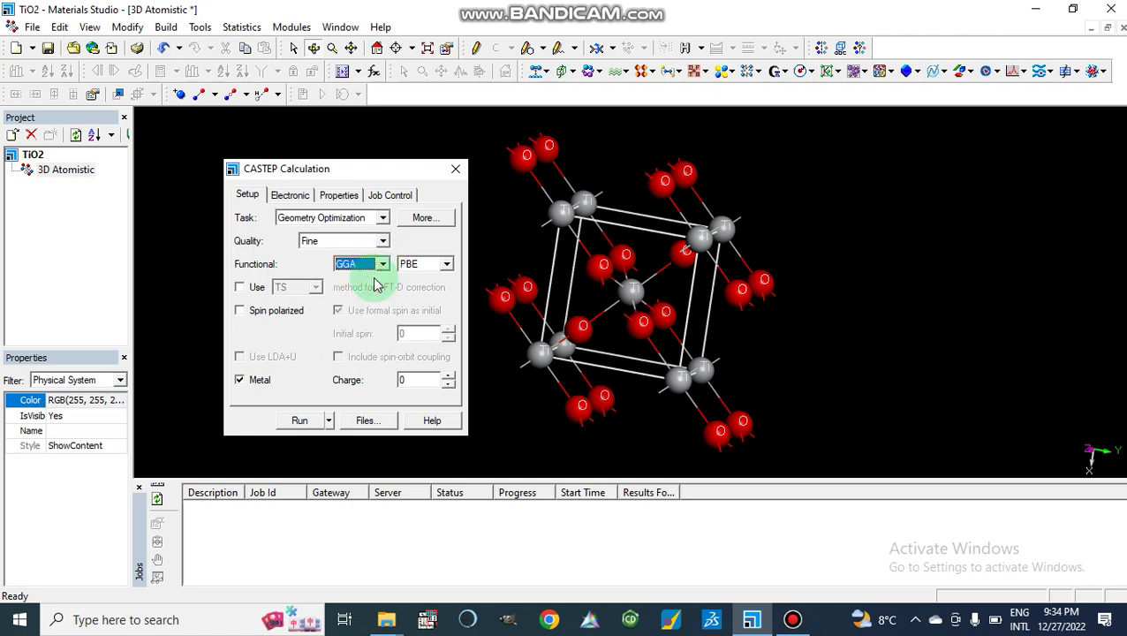
click(447, 264)
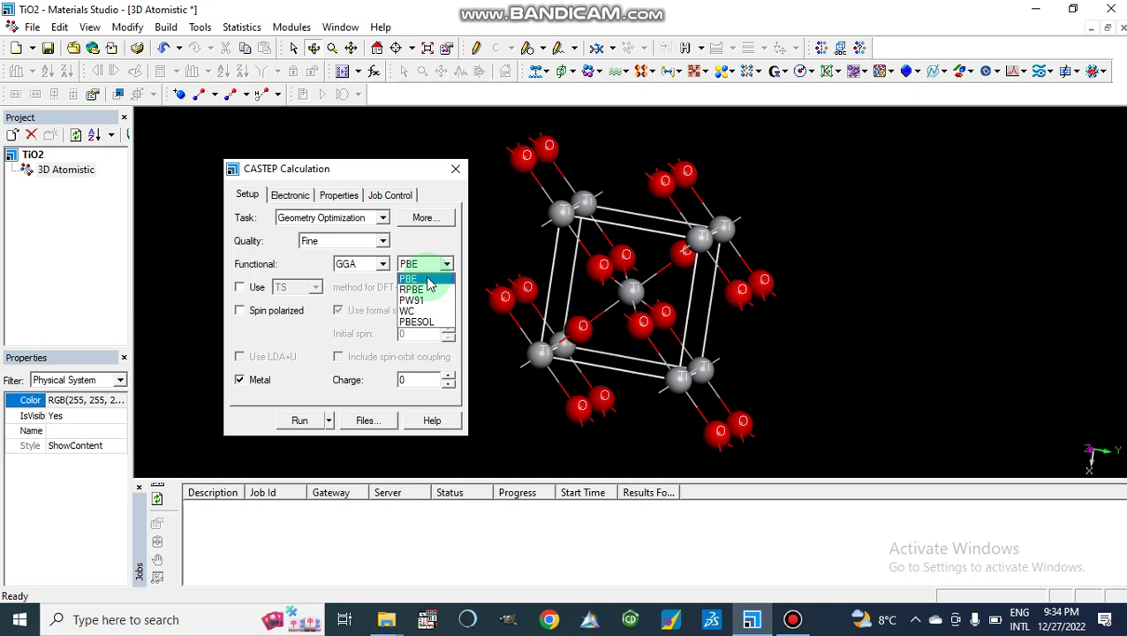
click(429, 280)
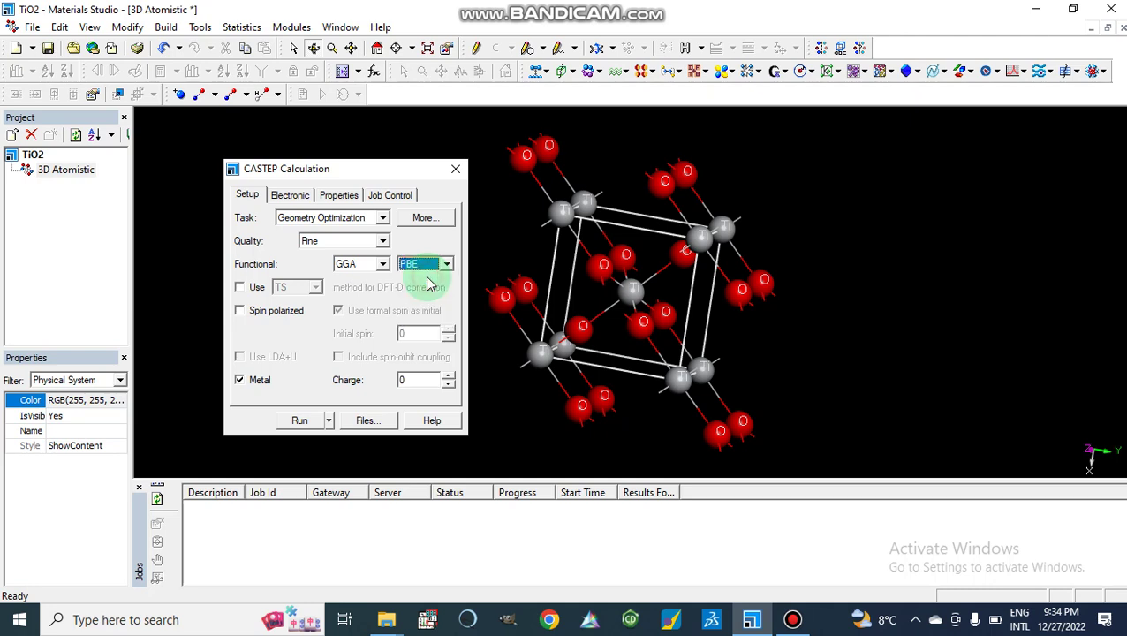
- Enable the TS method for DFT-D correction and turn off the Metal option
click(239, 287)
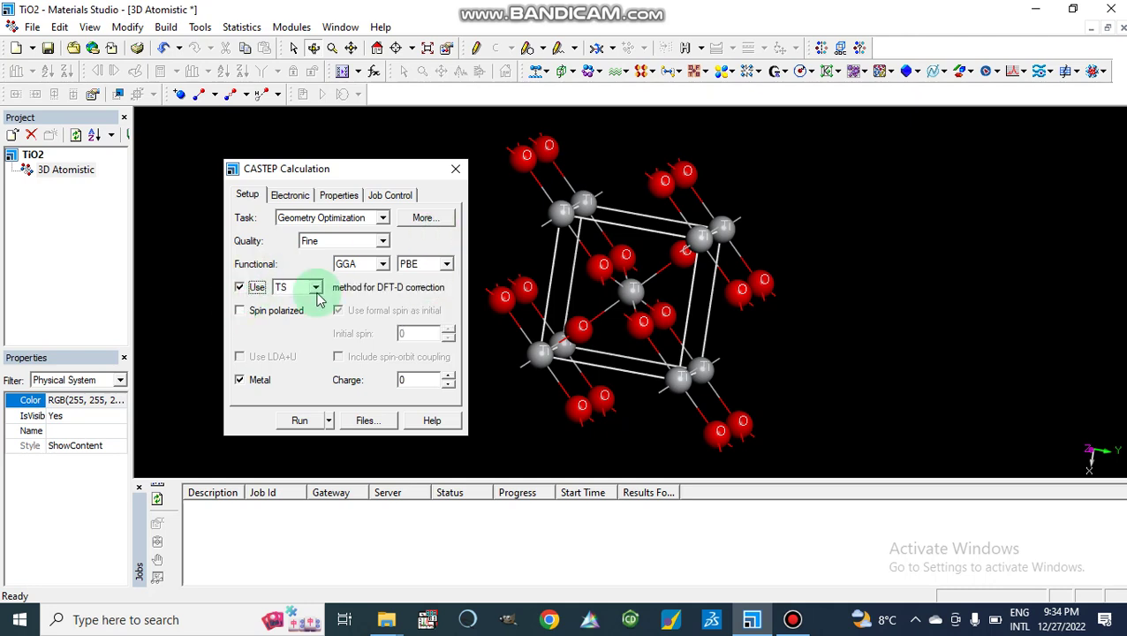
click(315, 288)
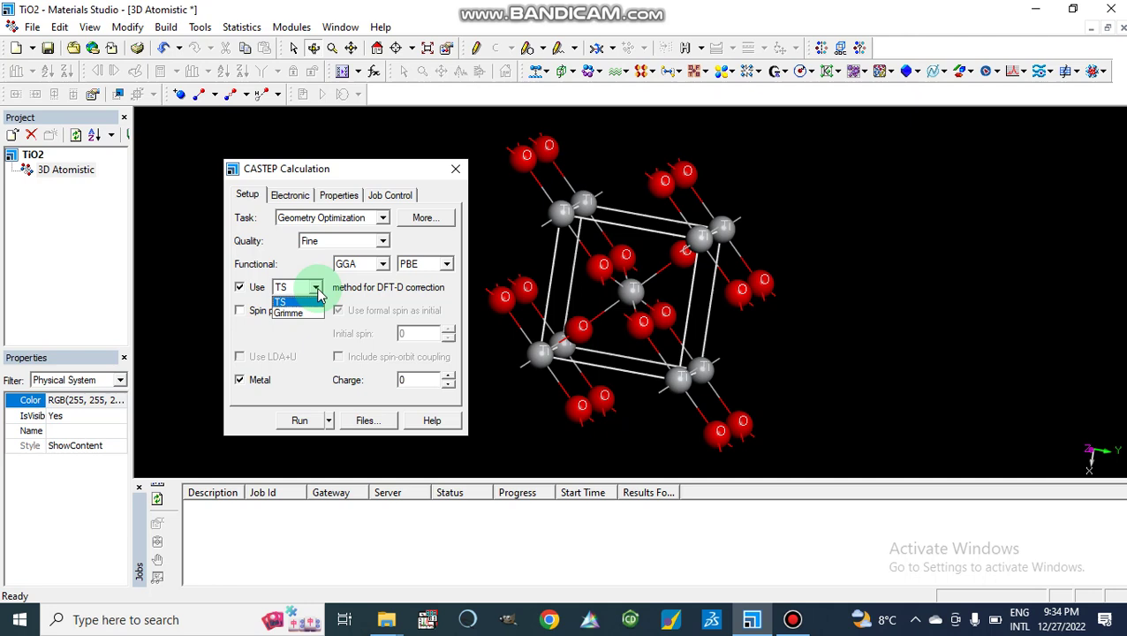
click(239, 287)
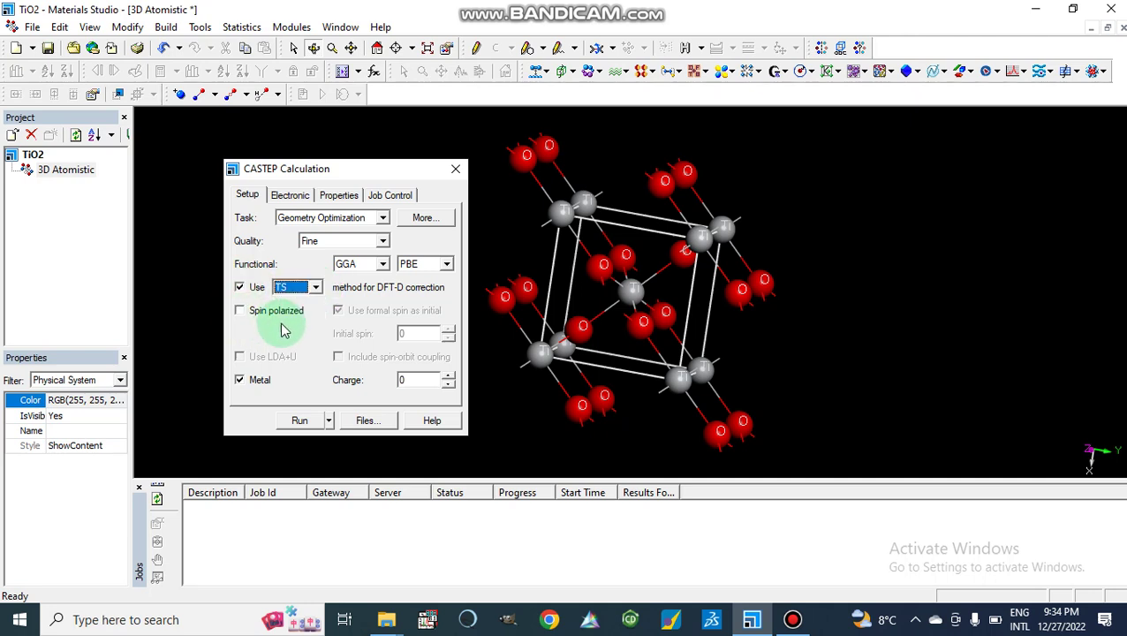
click(240, 380)
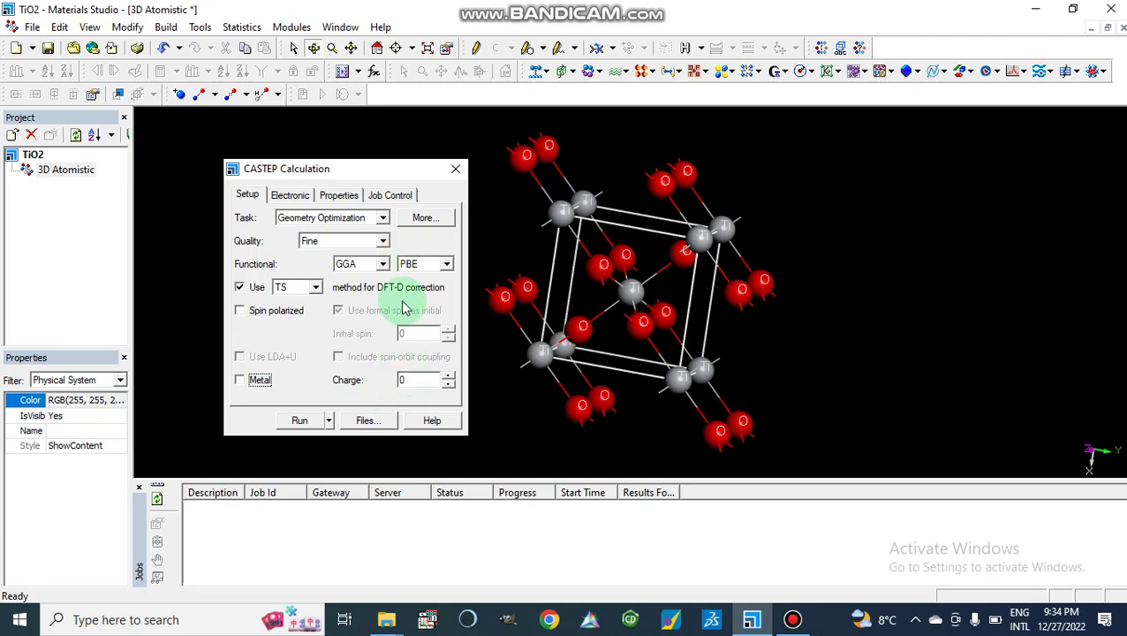
- Review the geometry optimization's convergence tolerances and algorithm options, keep the BFGS algorithm, and close these settings
click(422, 219)
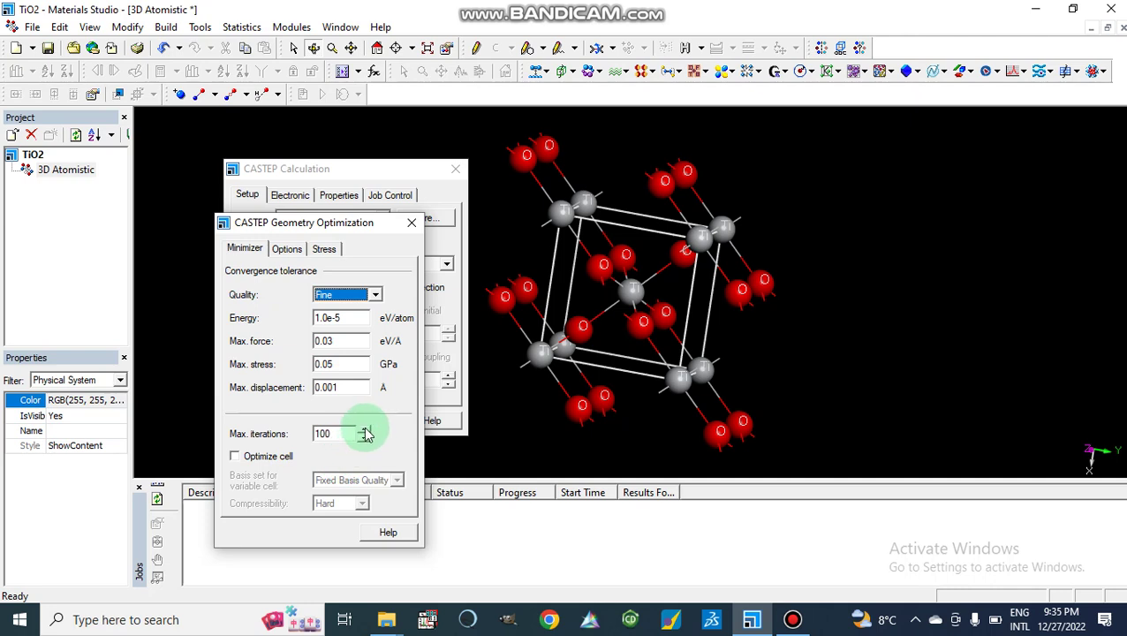
click(292, 250)
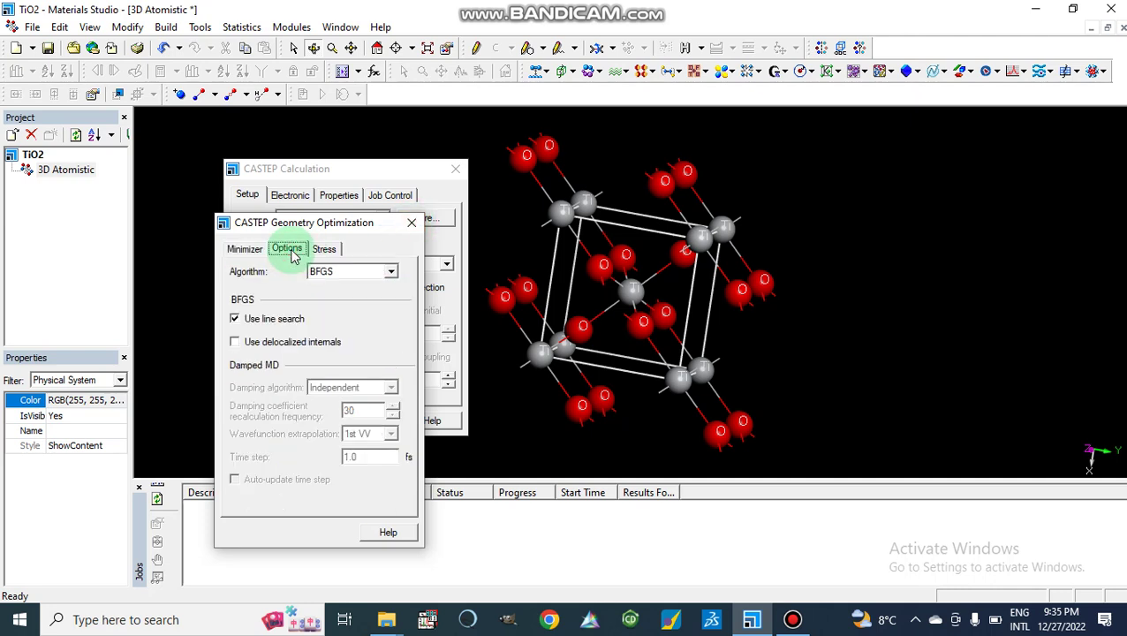
click(391, 272)
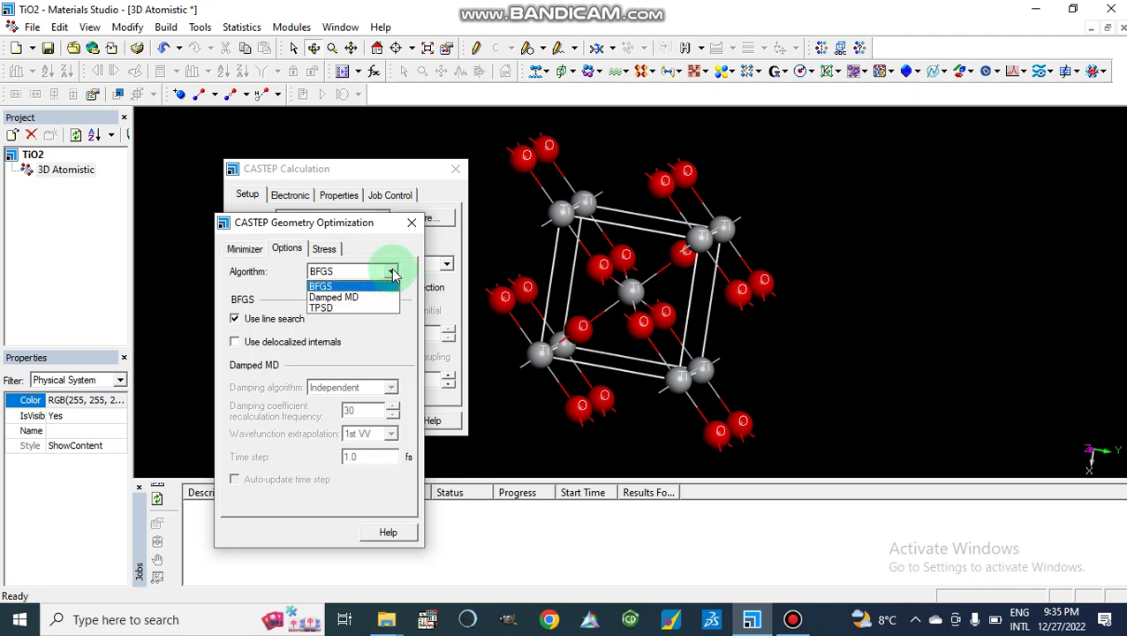
click(393, 274)
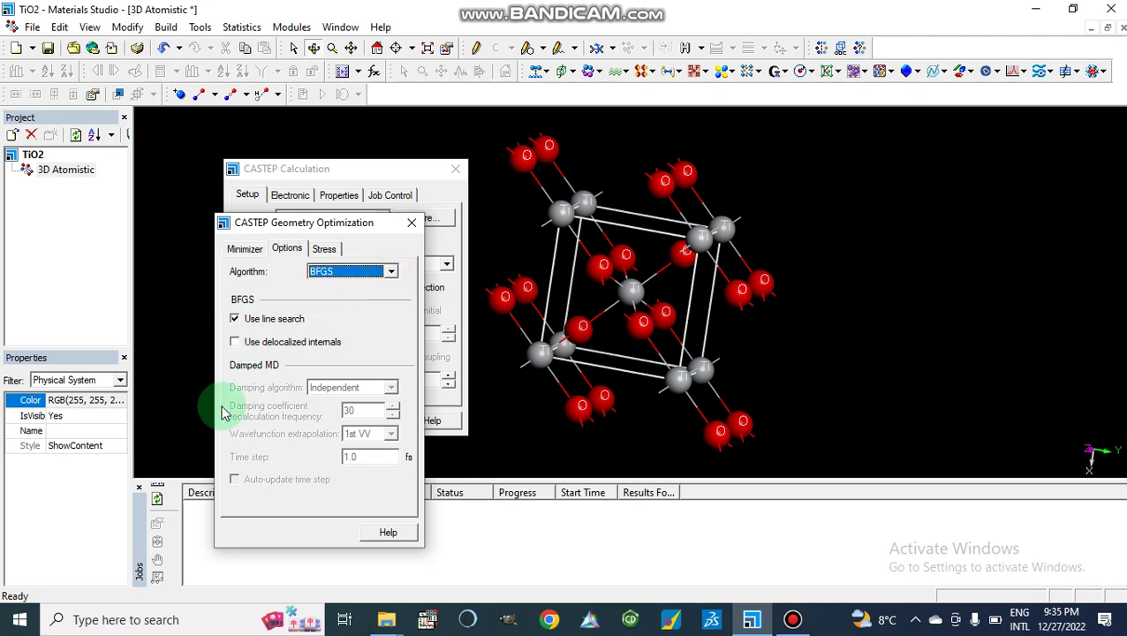
click(413, 226)
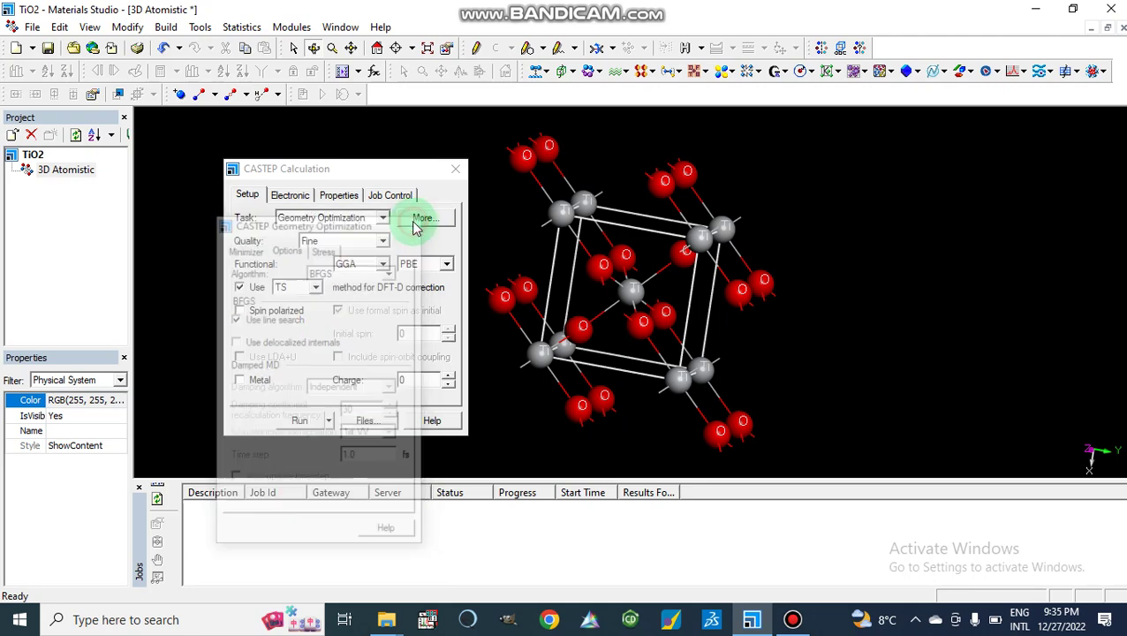
- Exclude Population analysis from the properties CASTEP calculates
click(340, 197)
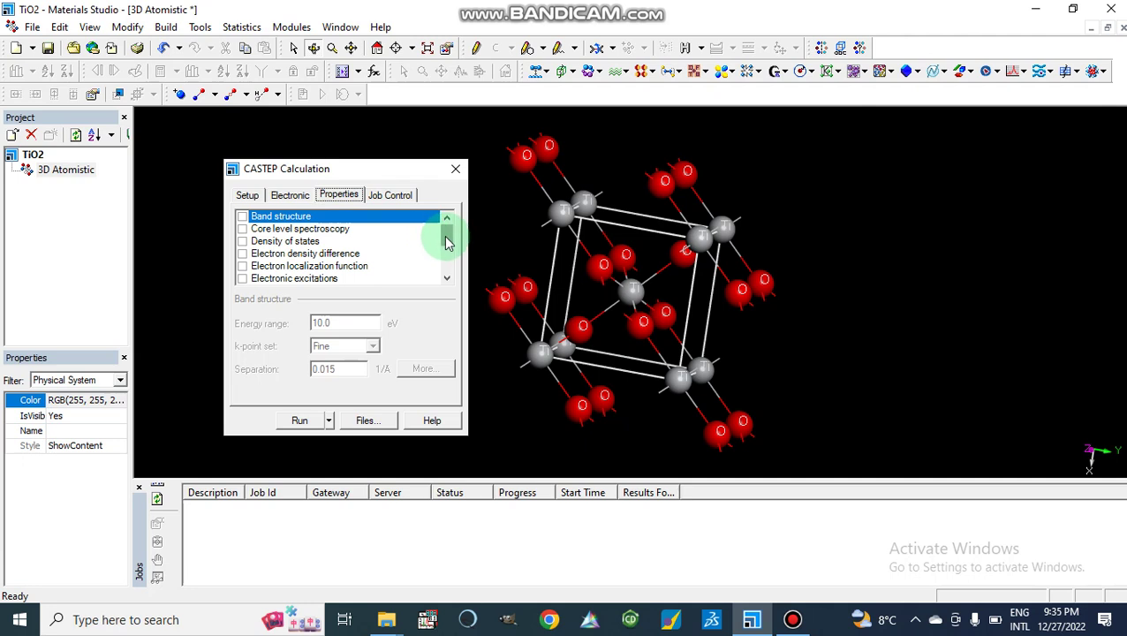
drag(446, 234, 447, 276)
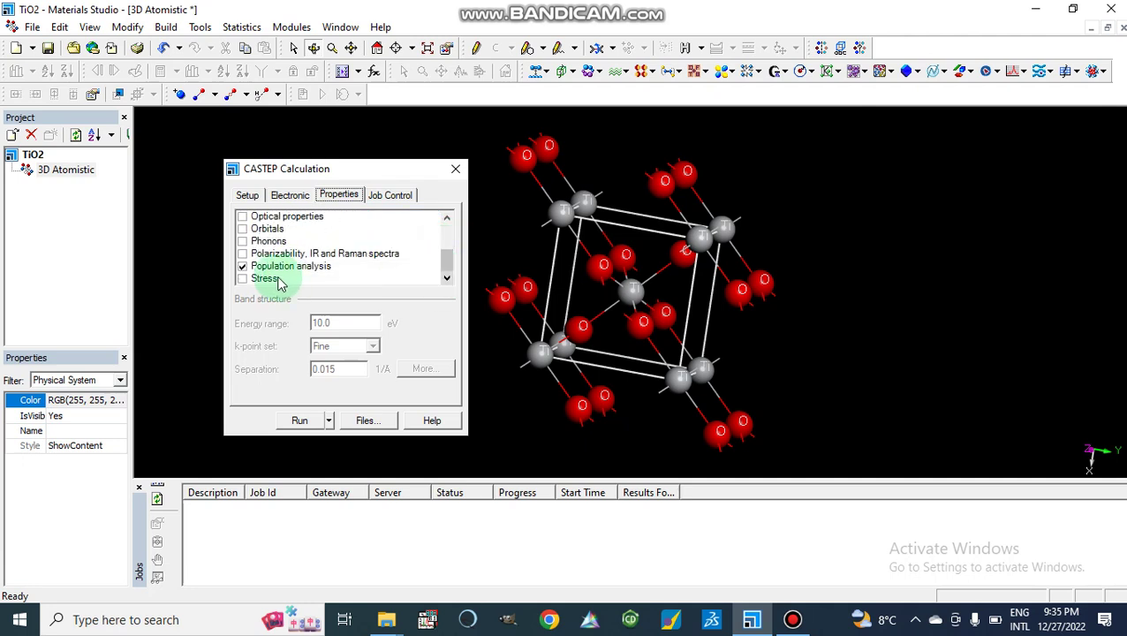
click(244, 273)
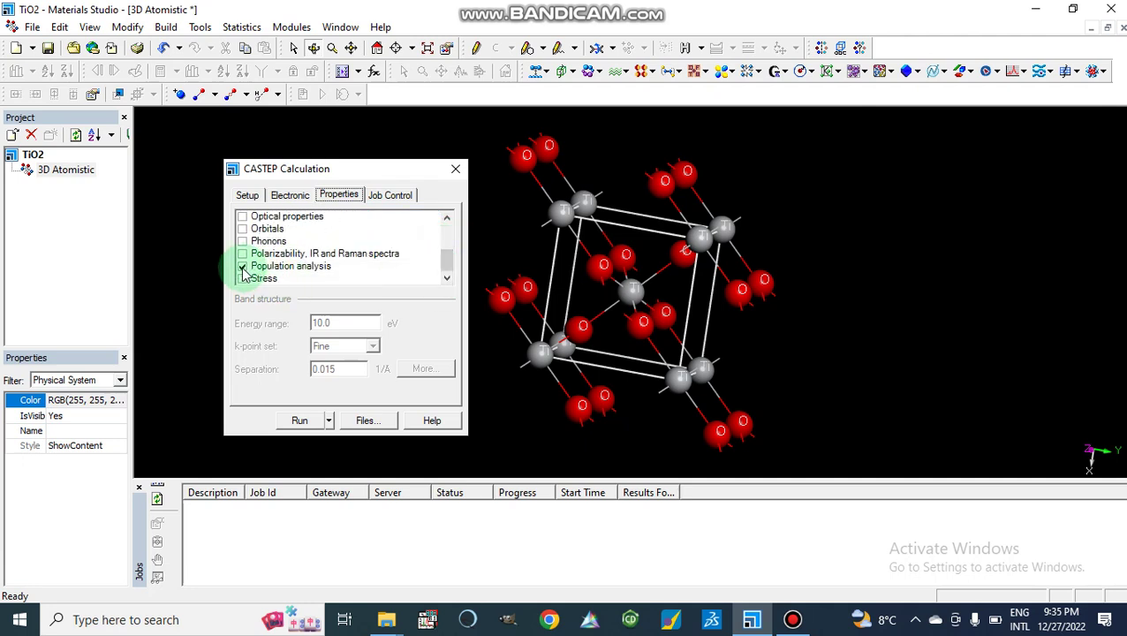
click(244, 273)
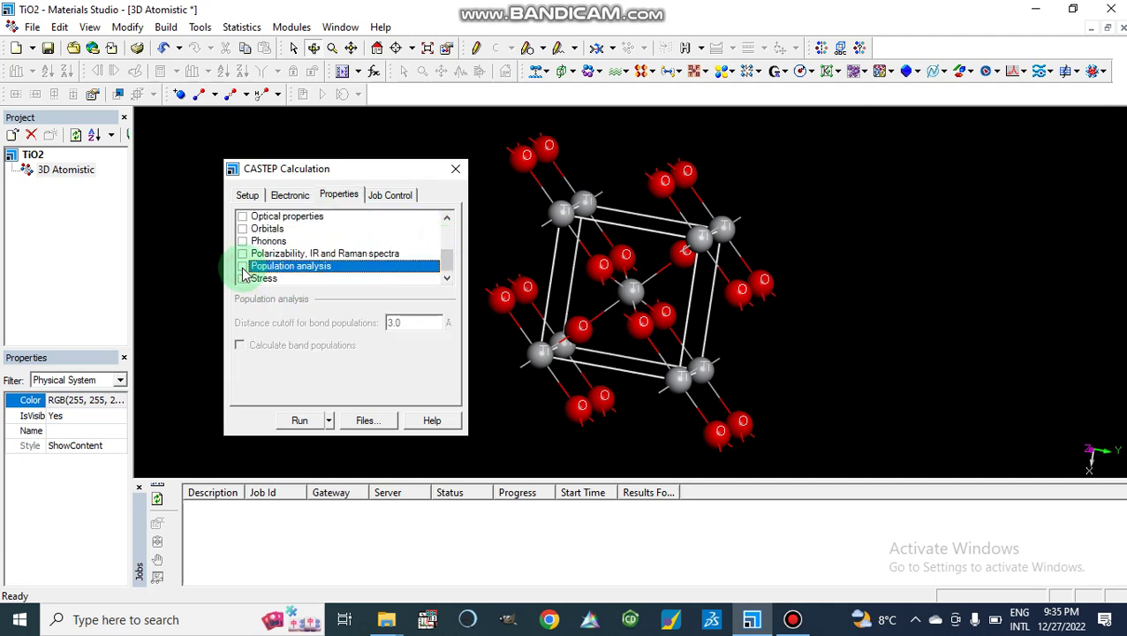
- Set the CASTEP job to run in parallel on 4 cores, keeping runtime optimization at Default
click(394, 196)
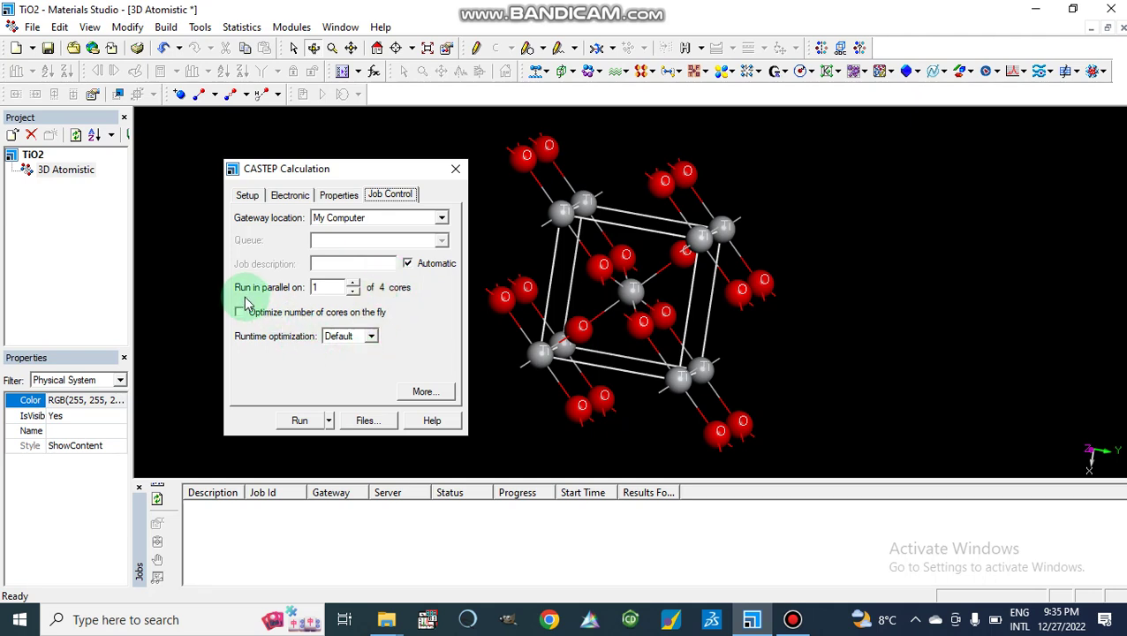
click(353, 282)
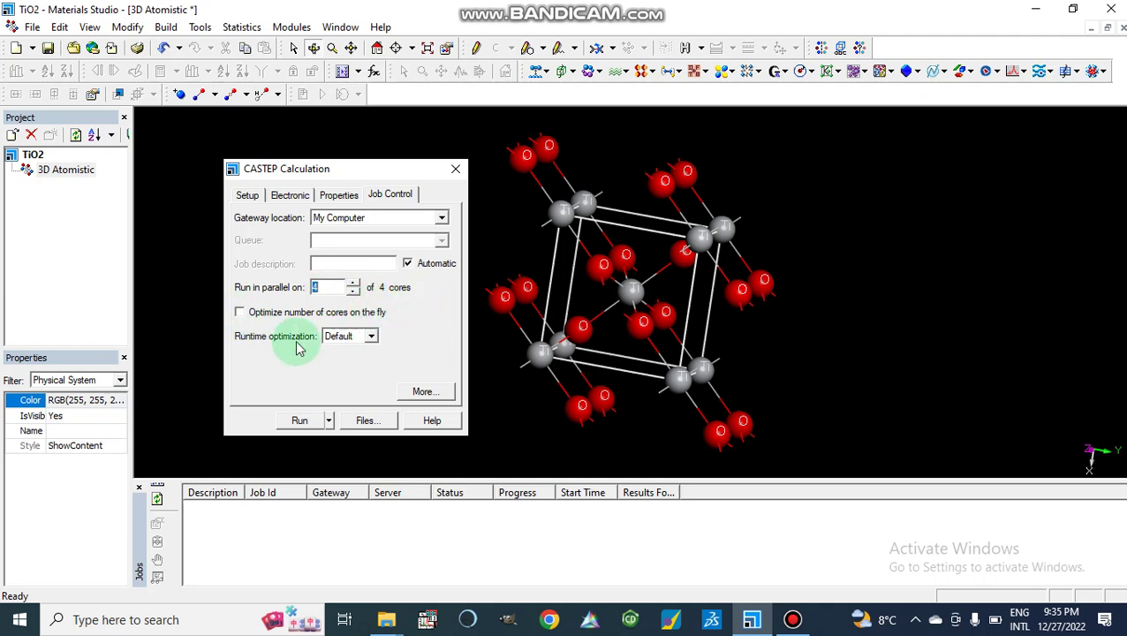
click(371, 338)
click(371, 341)
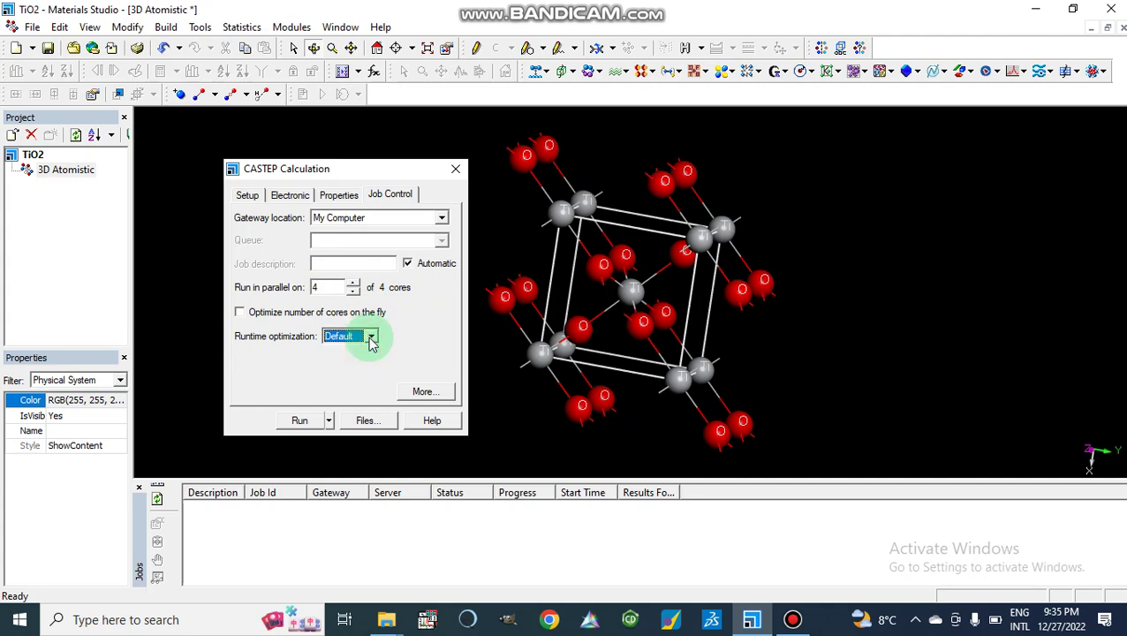
- Review the live-update and job-completion options in the CASTEP job control settings, and close them
click(422, 394)
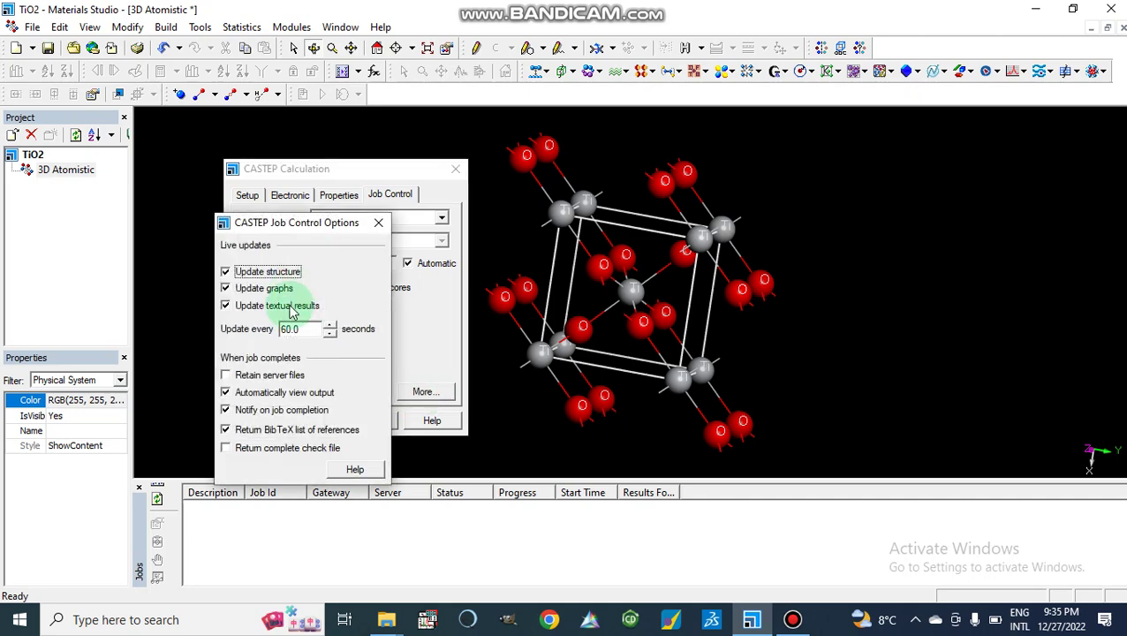
click(378, 223)
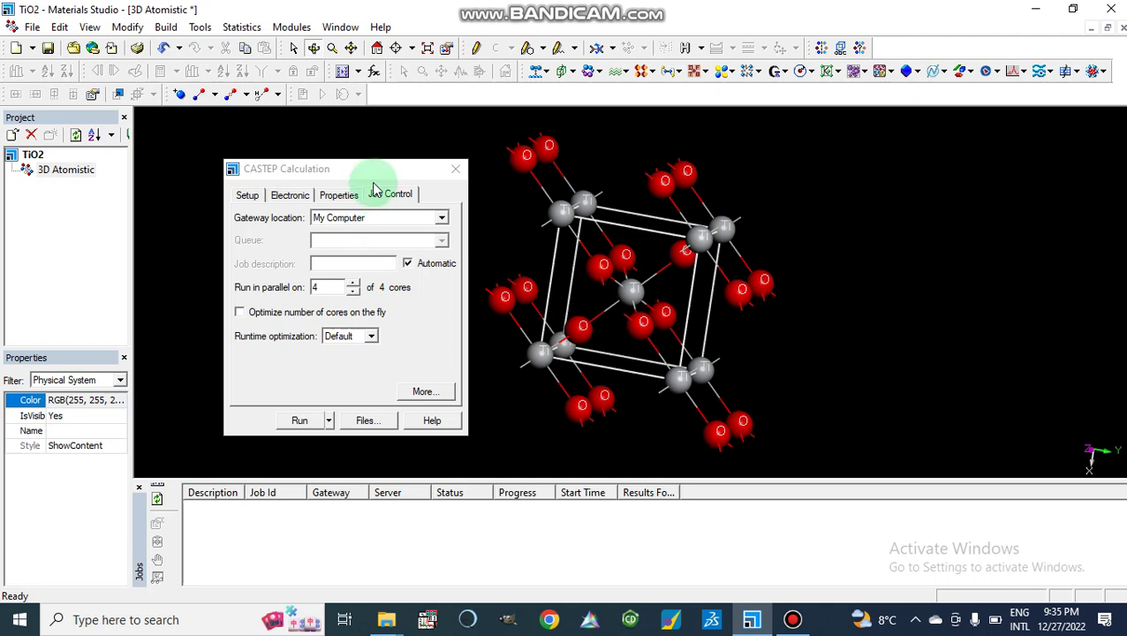
click(421, 392)
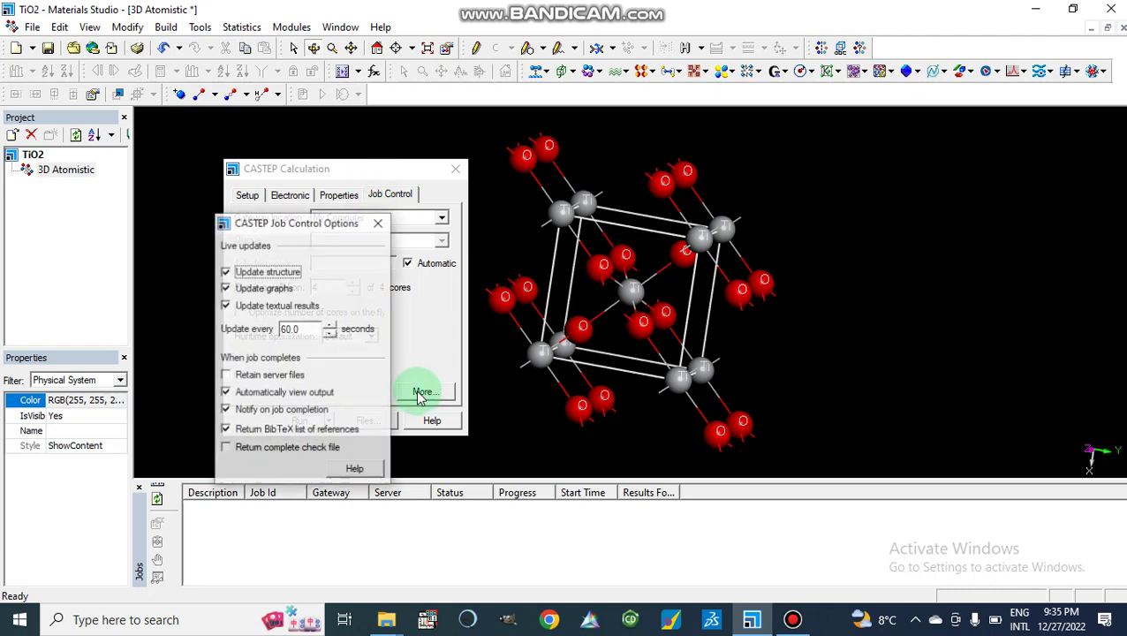
click(377, 223)
- Enable a custom energy cutoff in the CASTEP electronic options and set it to 400 eV
click(288, 198)
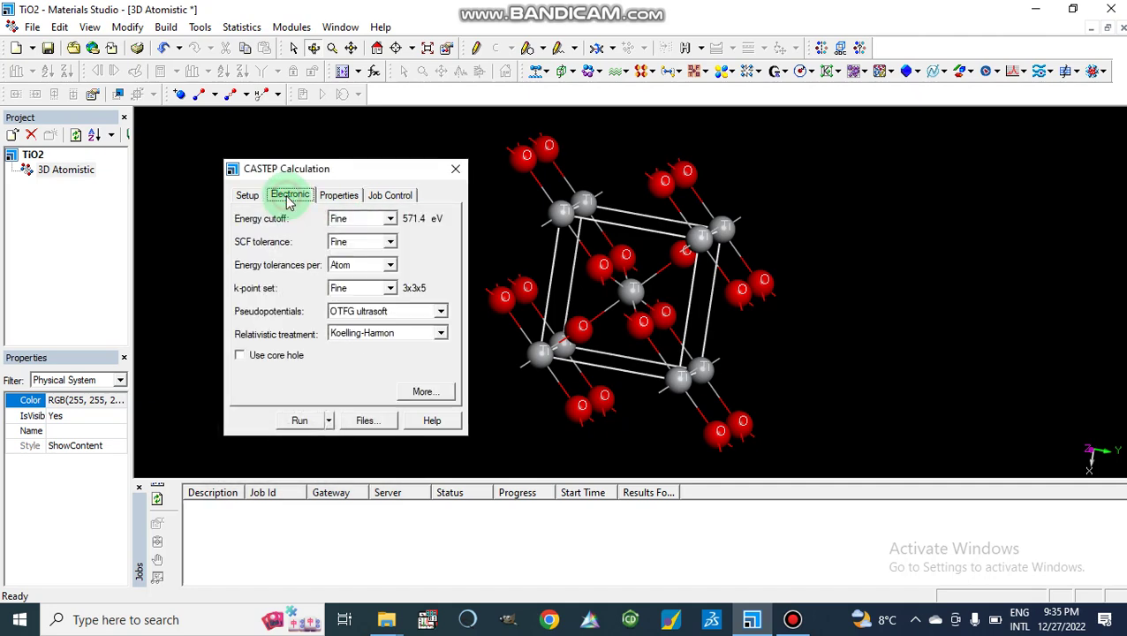
click(421, 392)
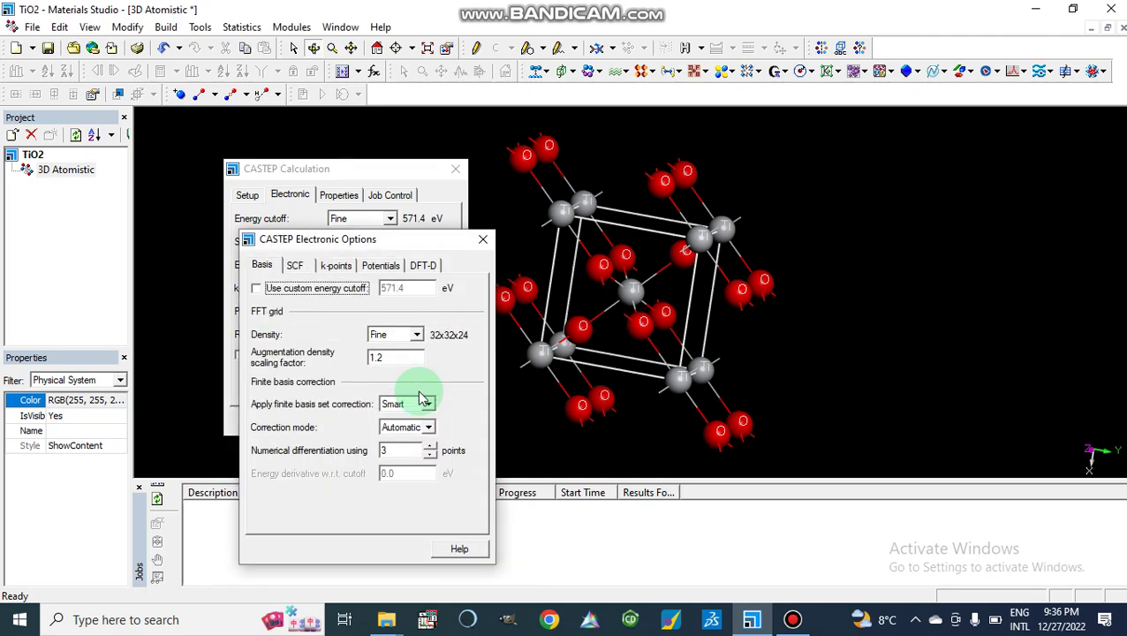
drag(418, 243, 678, 139)
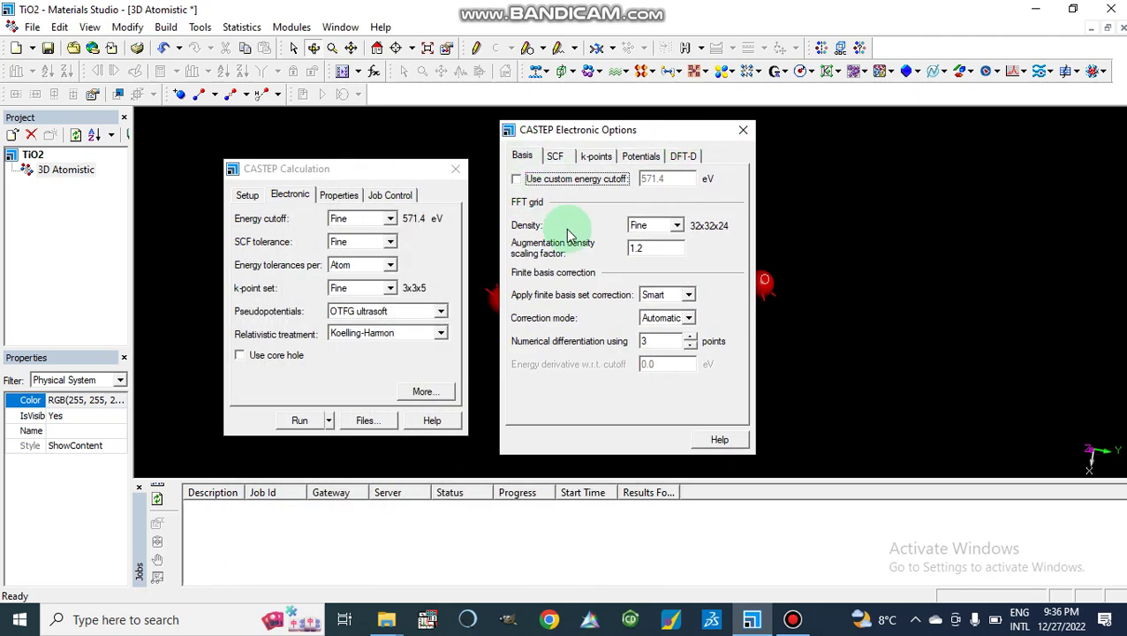
click(522, 156)
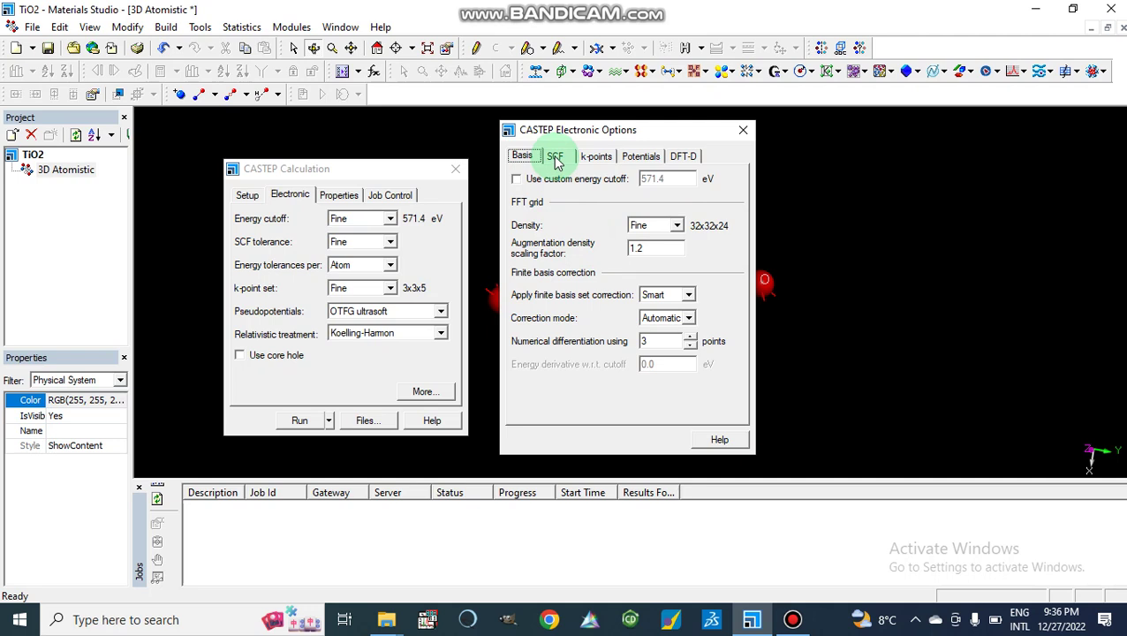
click(516, 179)
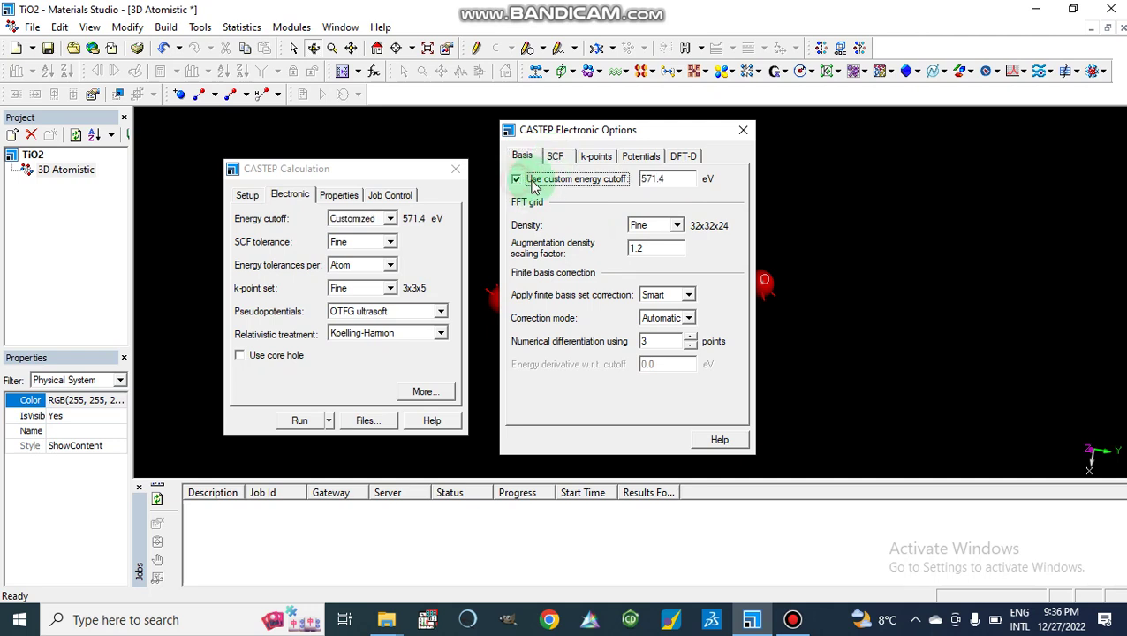
drag(677, 182, 619, 181)
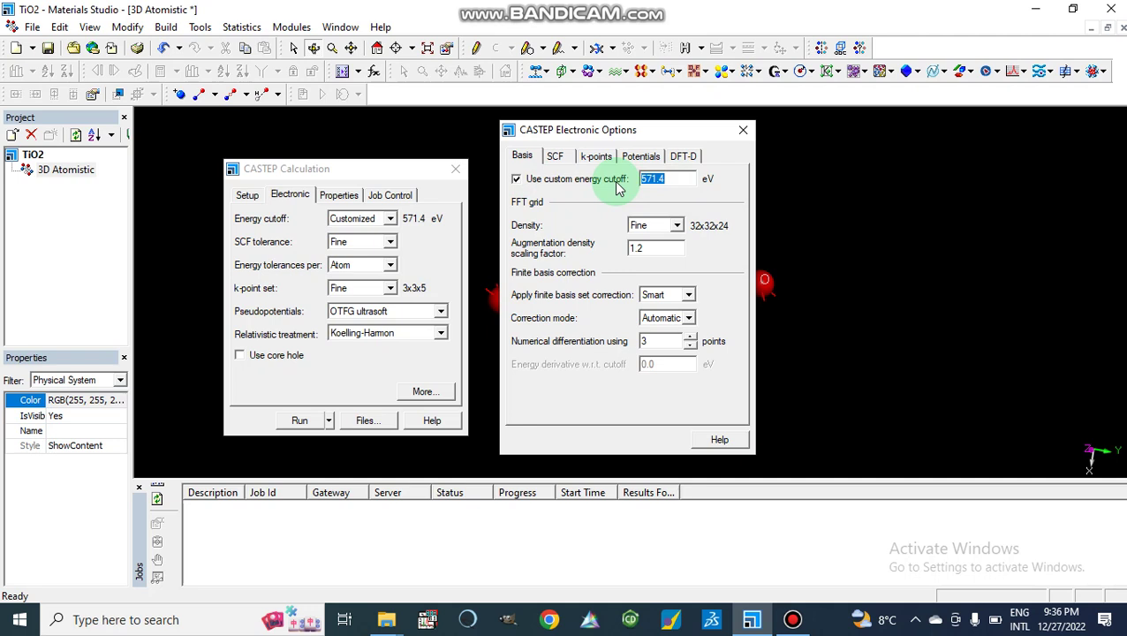
text(400)
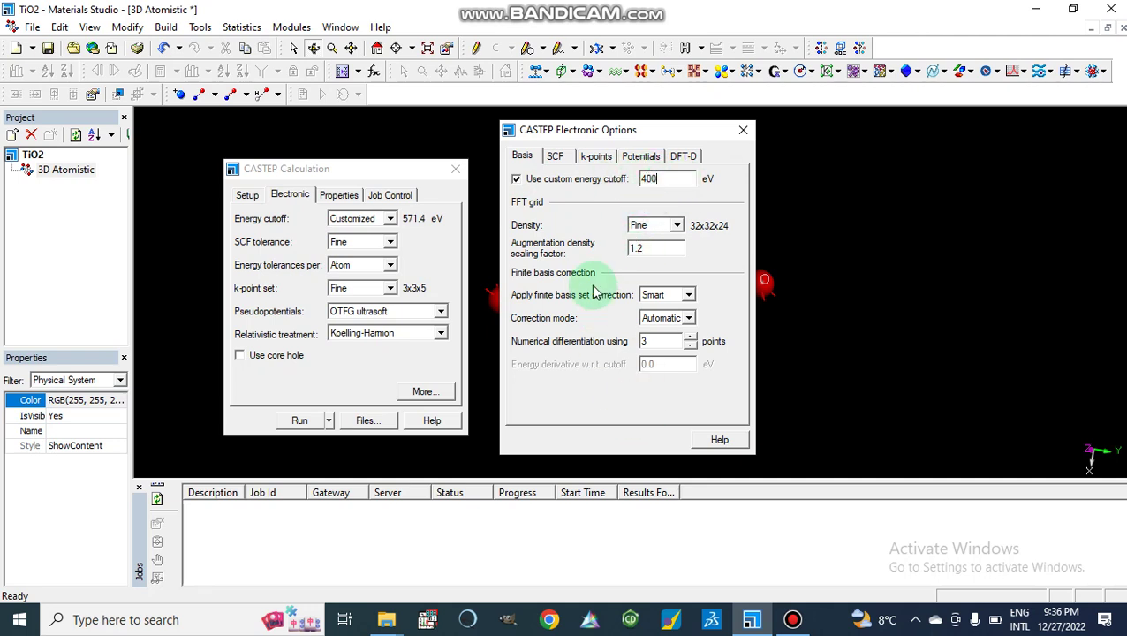
- Switch the k-points to custom grid parameters and set the Monkhorst-Pack grid's c value to 10
click(598, 158)
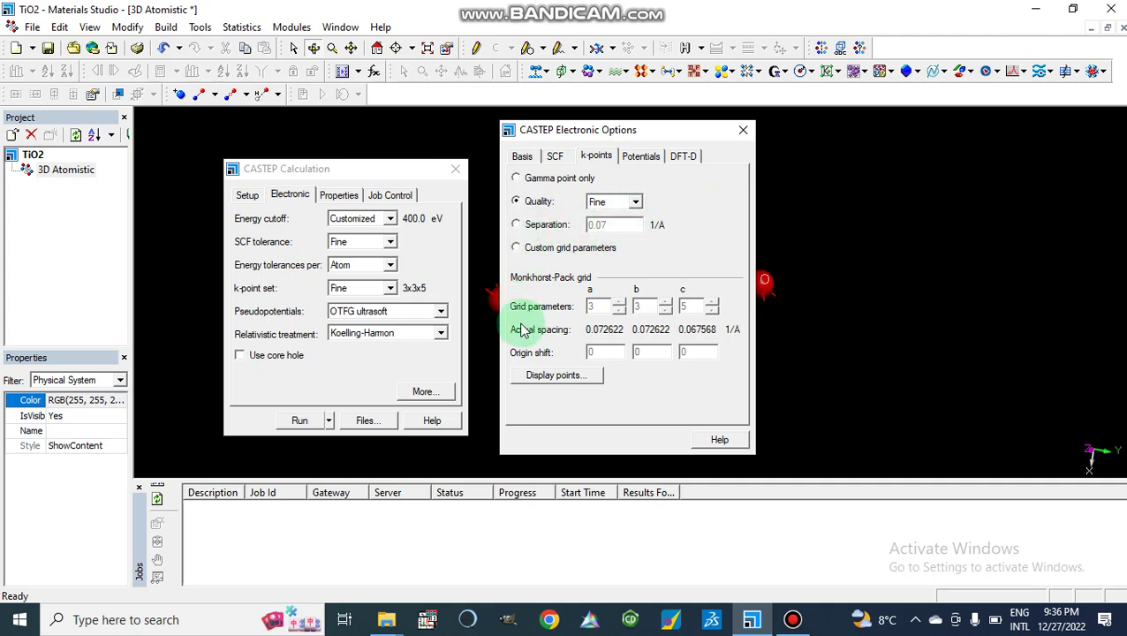
click(712, 306)
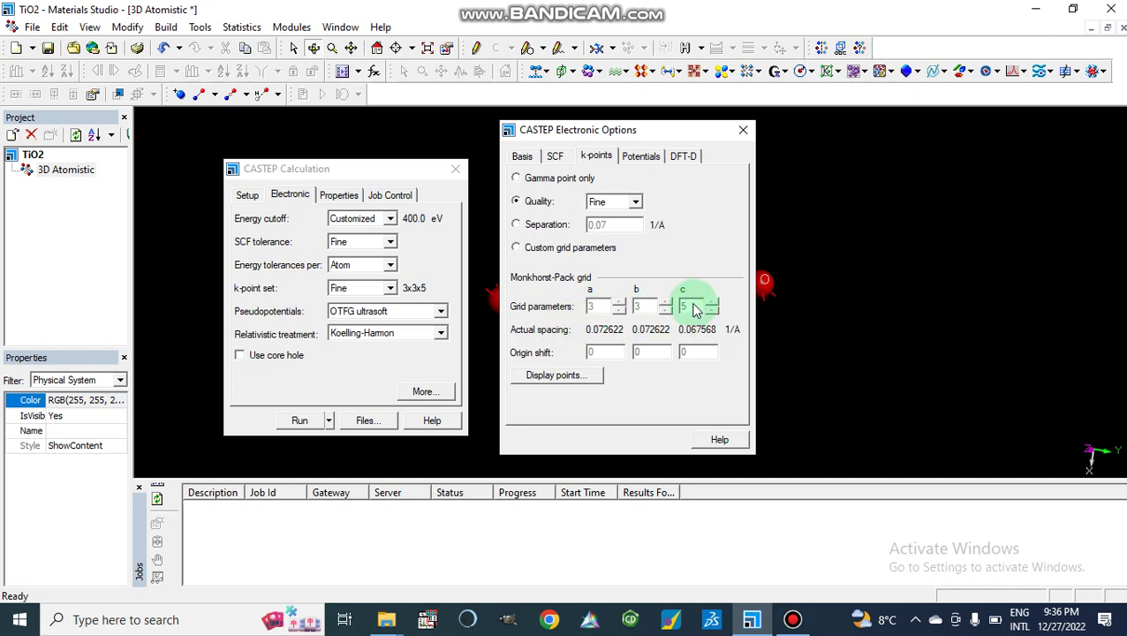
click(516, 248)
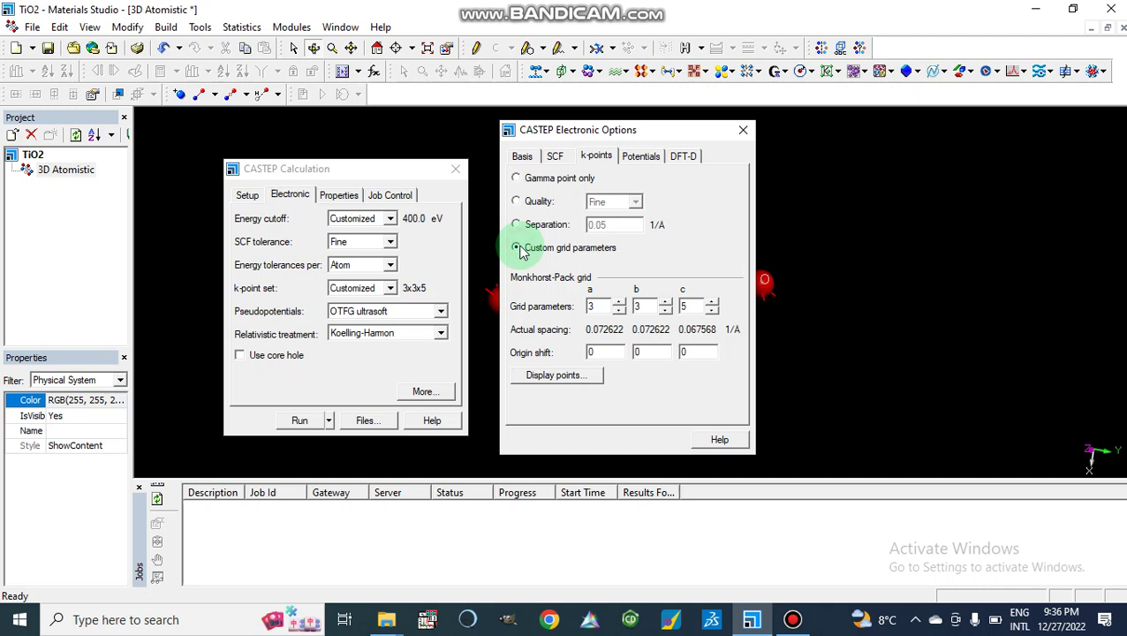
click(712, 302)
click(713, 302)
click(713, 302)
click(713, 302)
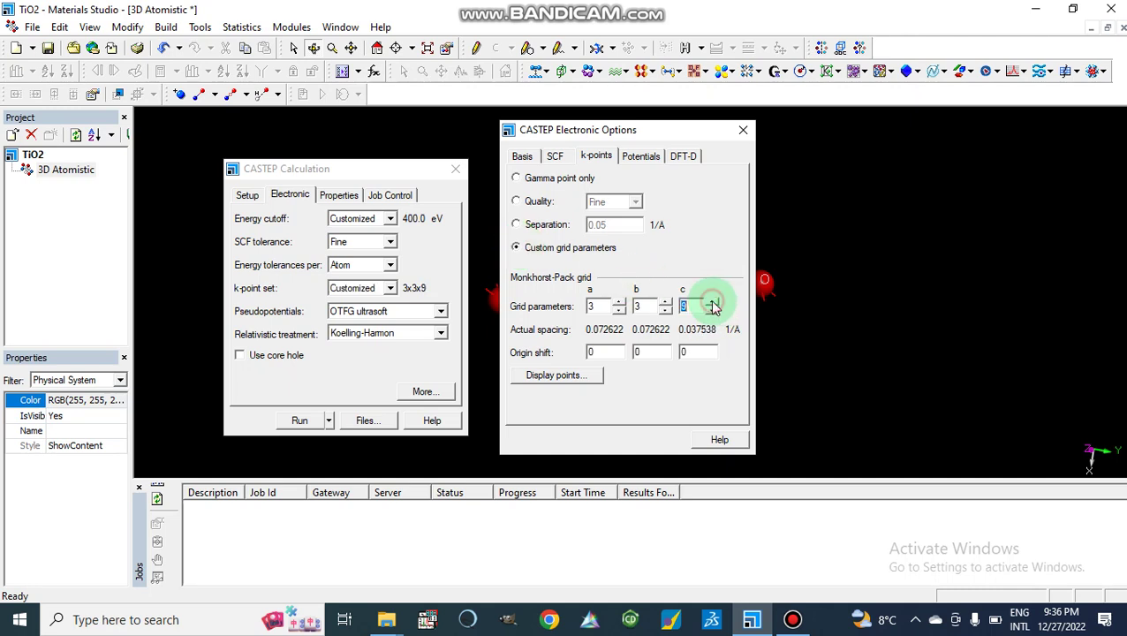
click(713, 302)
click(712, 302)
click(713, 302)
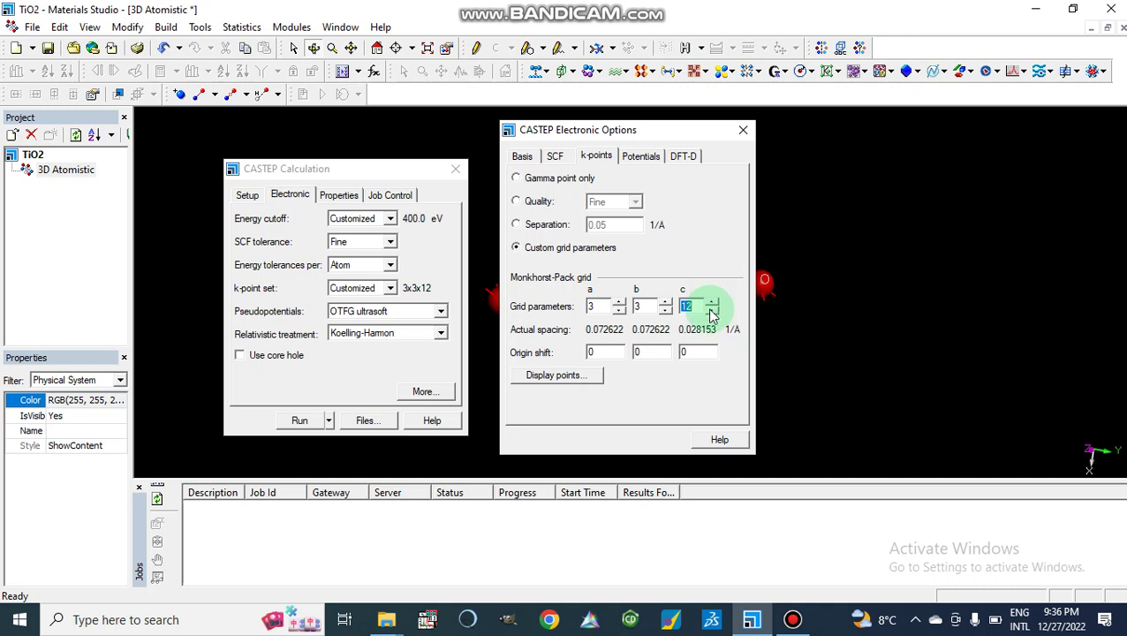
click(712, 311)
click(712, 311)
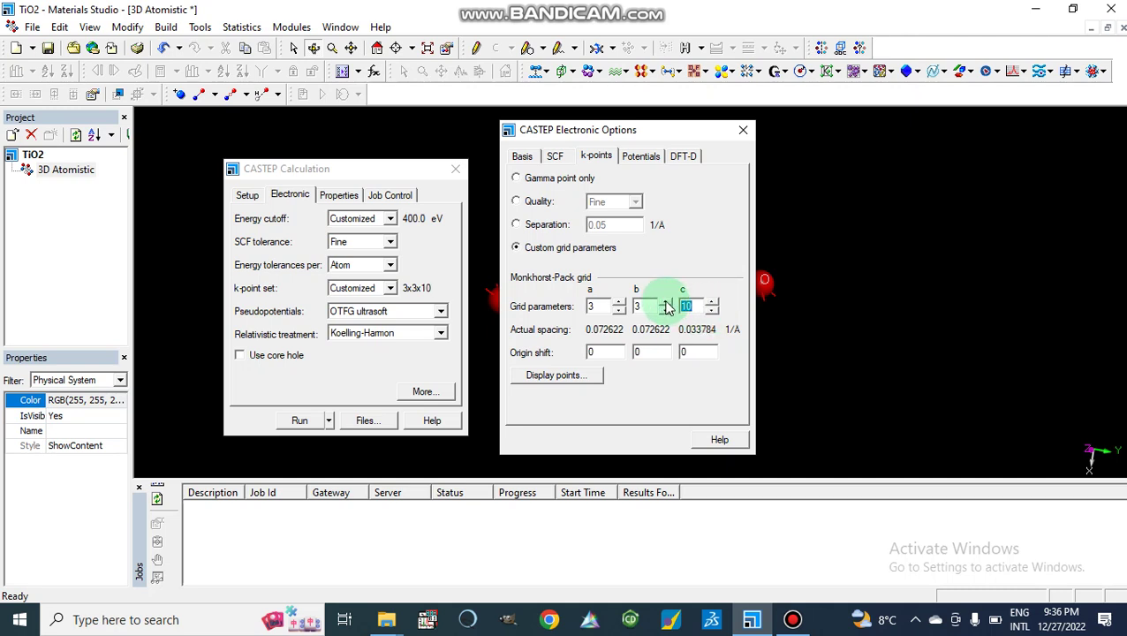
- Set both the b and a values of the Monkhorst-Pack k-point grid to 7
click(667, 302)
click(666, 302)
click(667, 302)
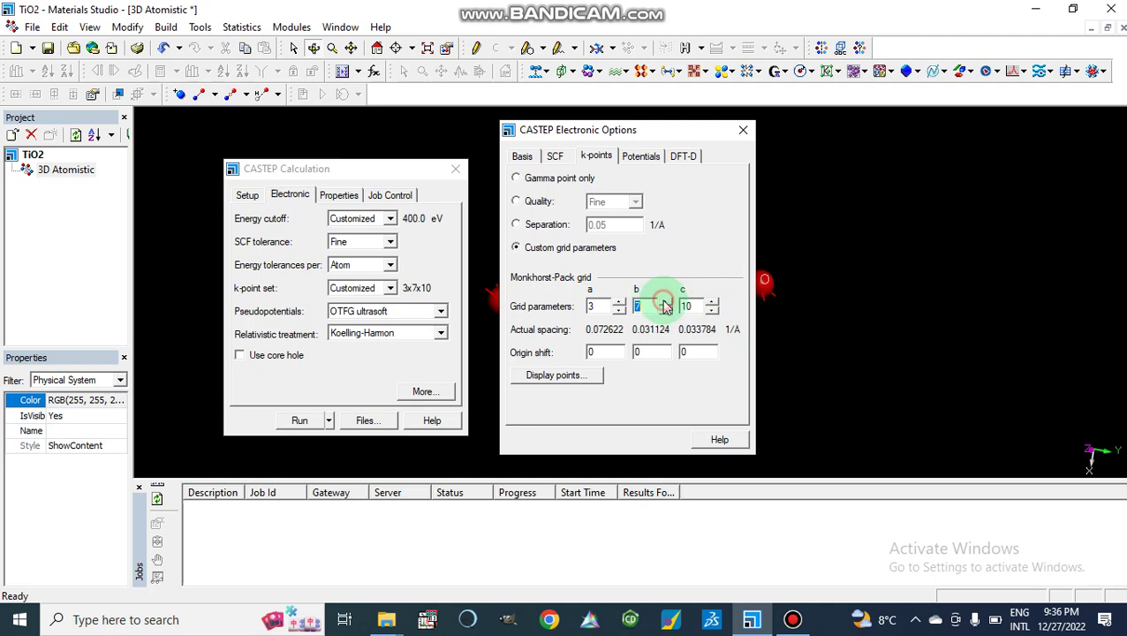
click(620, 302)
click(620, 302)
click(620, 302)
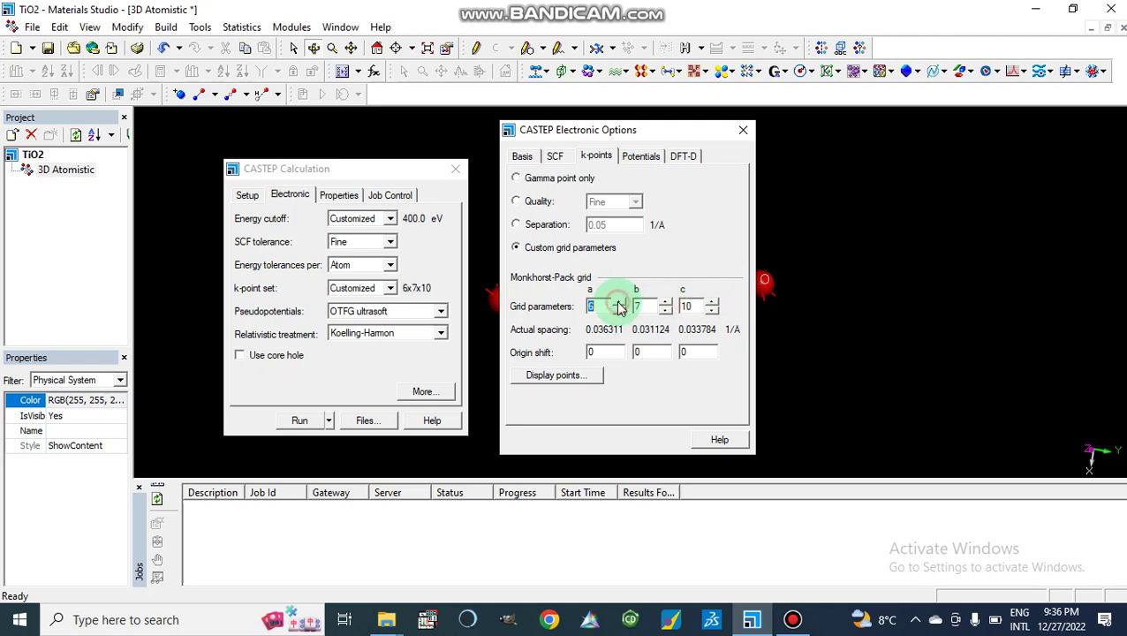
click(620, 302)
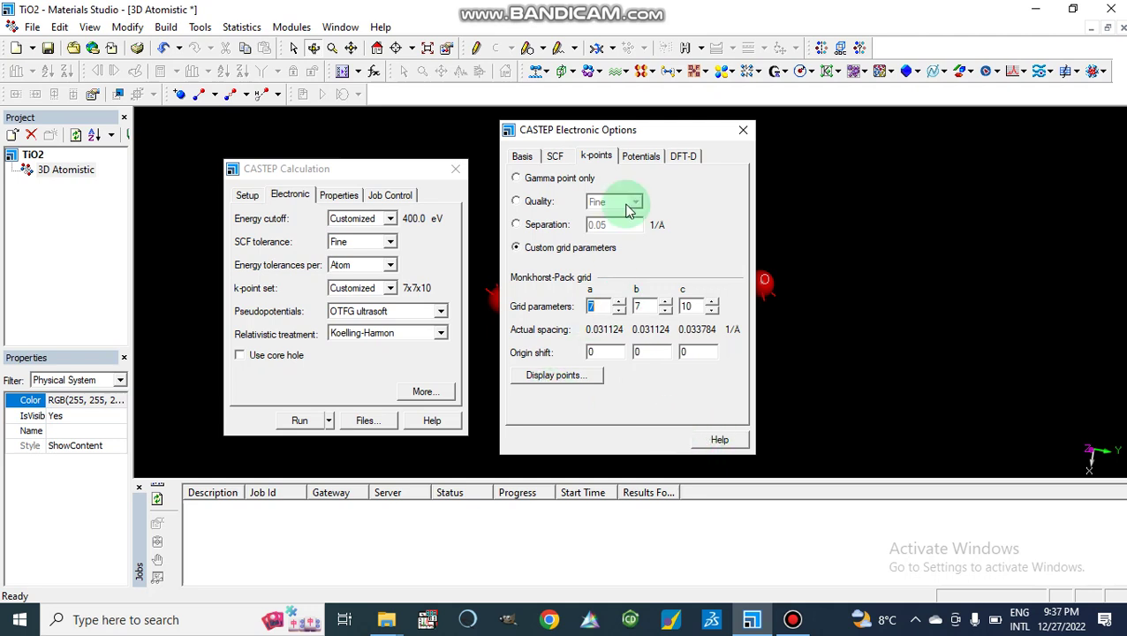
- Review the pseudopotentials for O and Ti and the DFT-D parameters, and close the electronic options
click(642, 157)
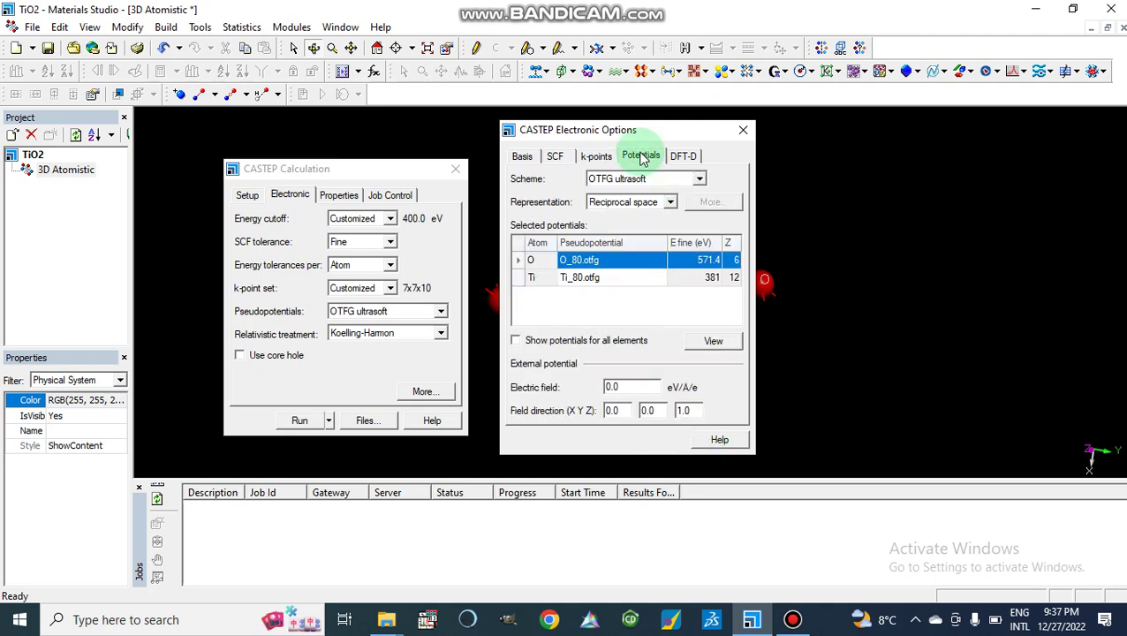
click(685, 159)
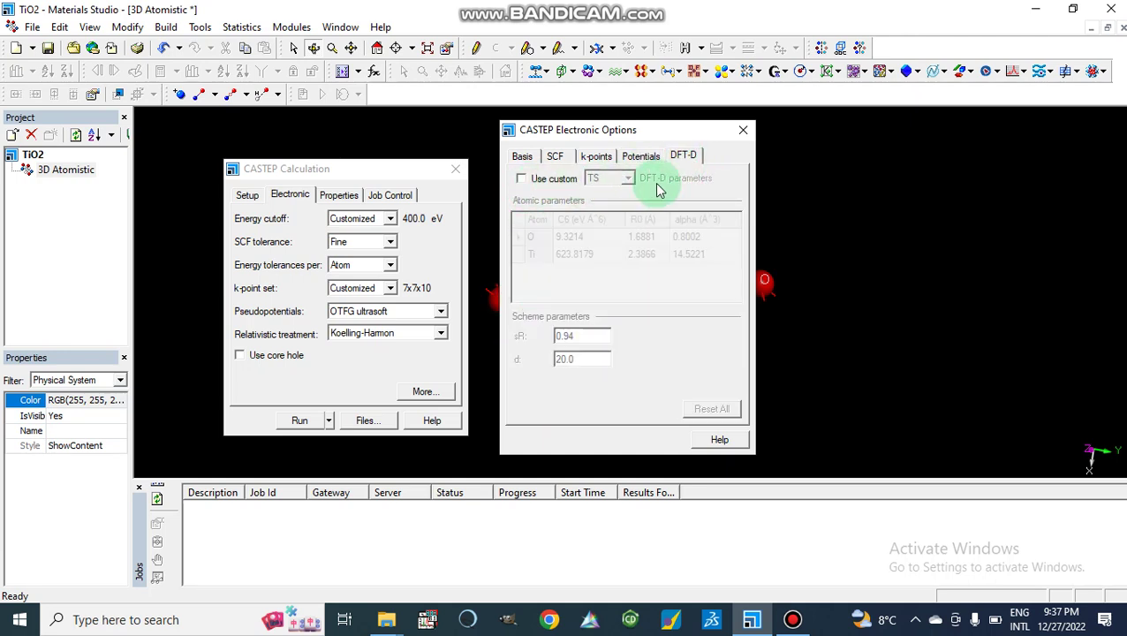
click(742, 130)
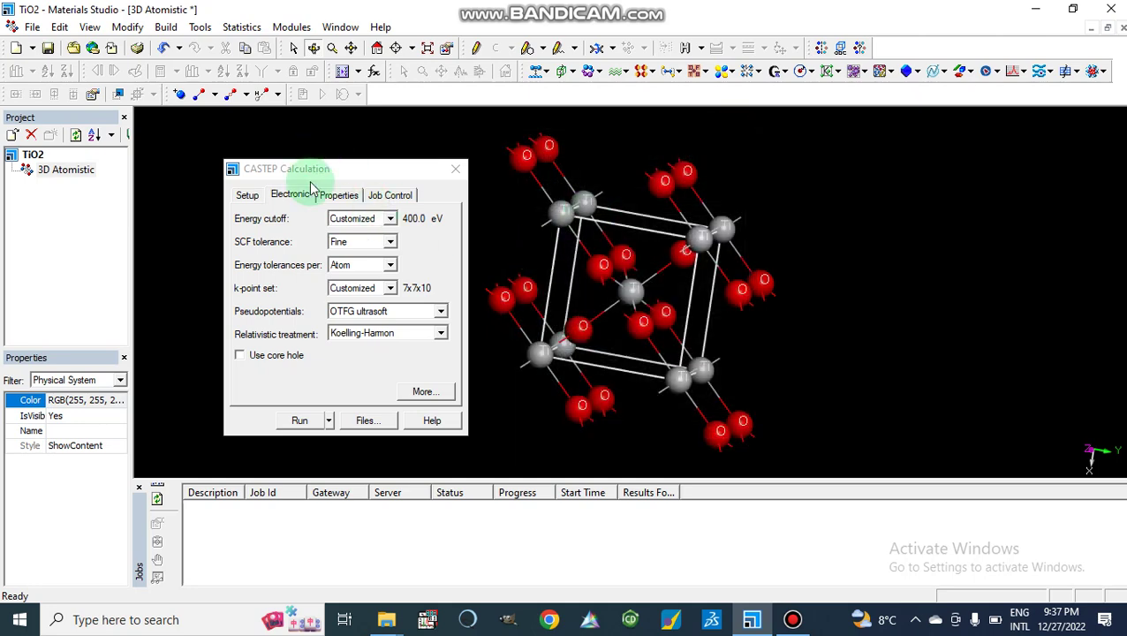
- Run the CASTEP geometry optimization and bring its results folder into view in the project tree
click(298, 422)
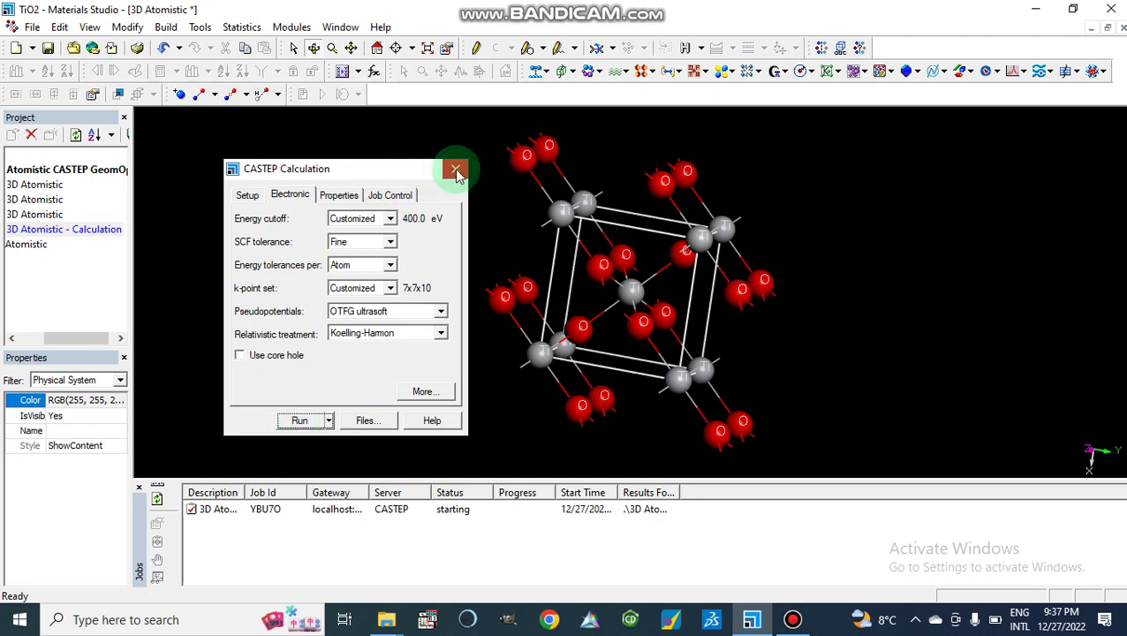
drag(392, 173, 520, 87)
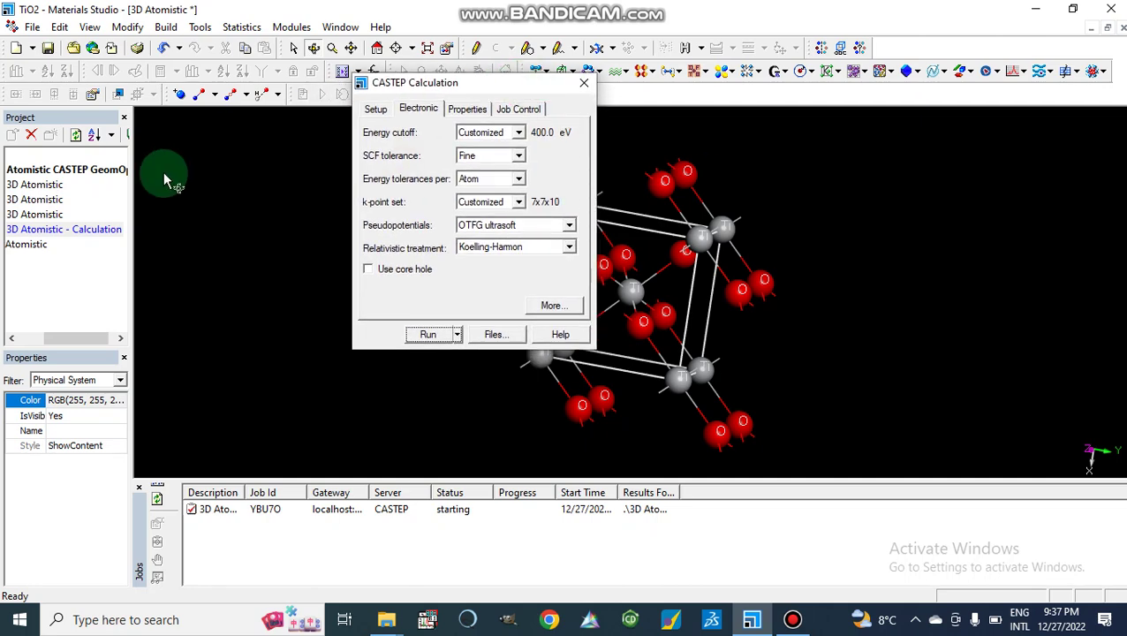
drag(87, 344, 31, 338)
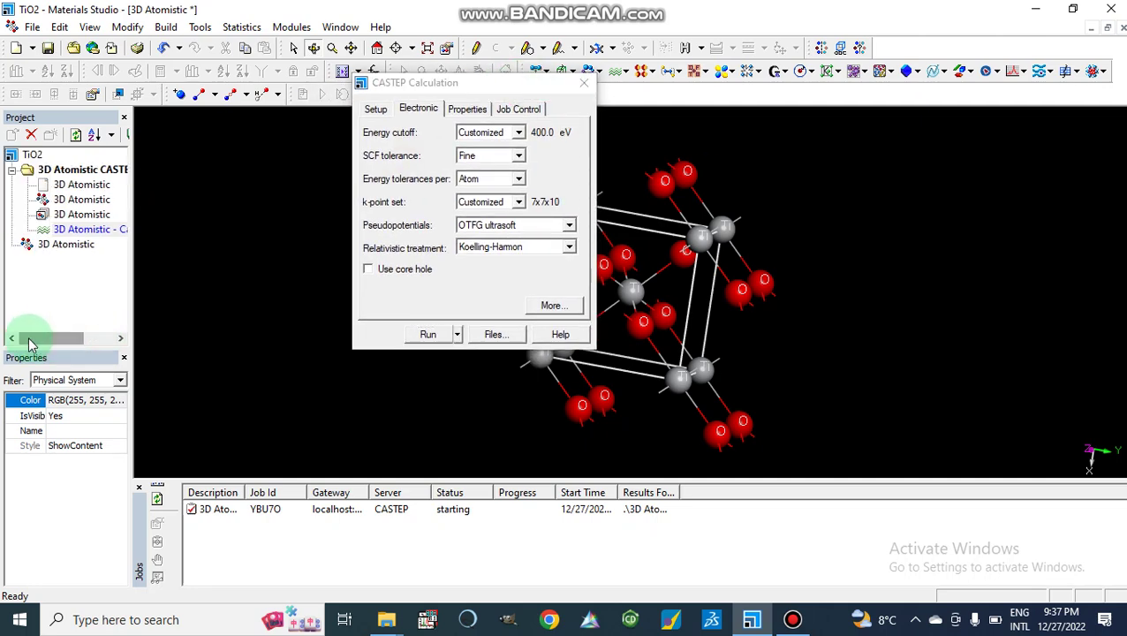
click(32, 156)
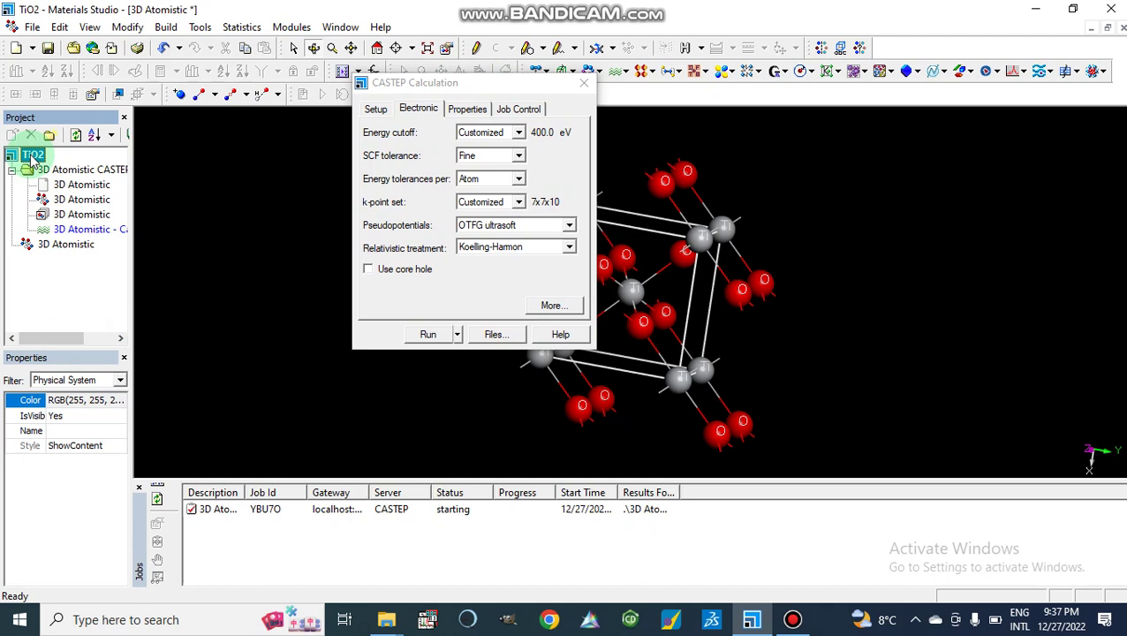
double_click(32, 157)
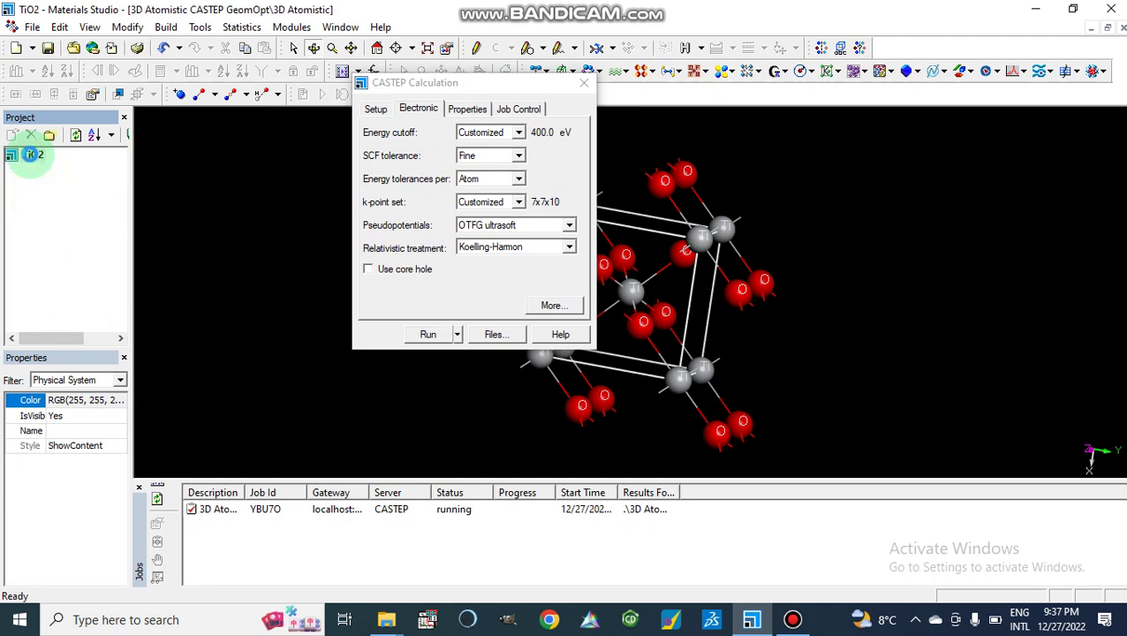
double_click(32, 157)
double_click(32, 158)
double_click(32, 157)
double_click(30, 158)
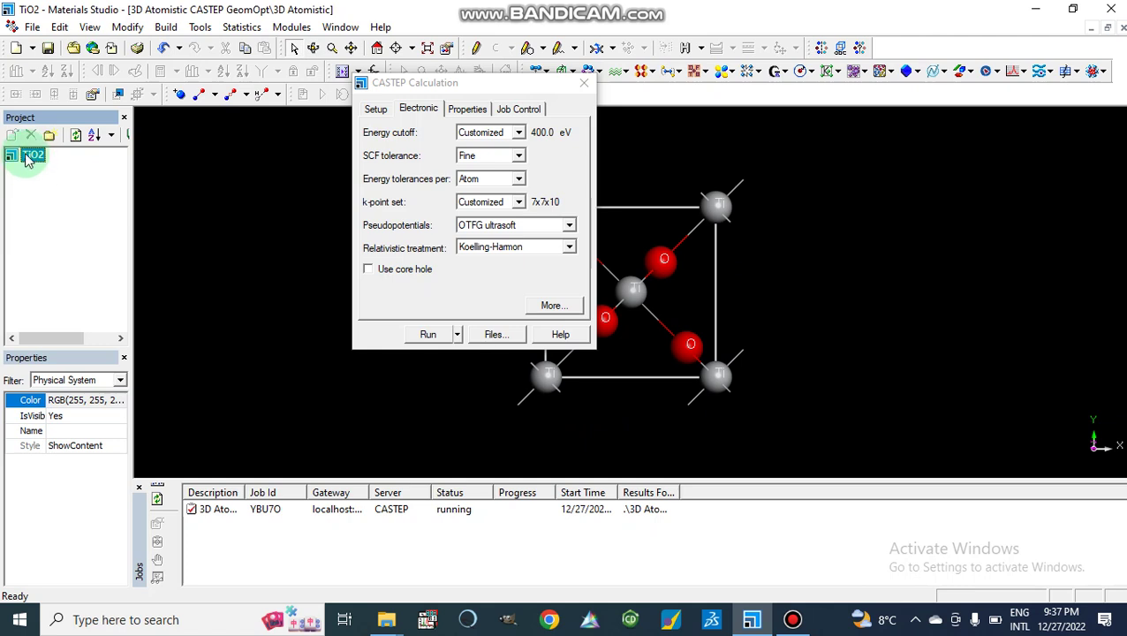
double_click(27, 159)
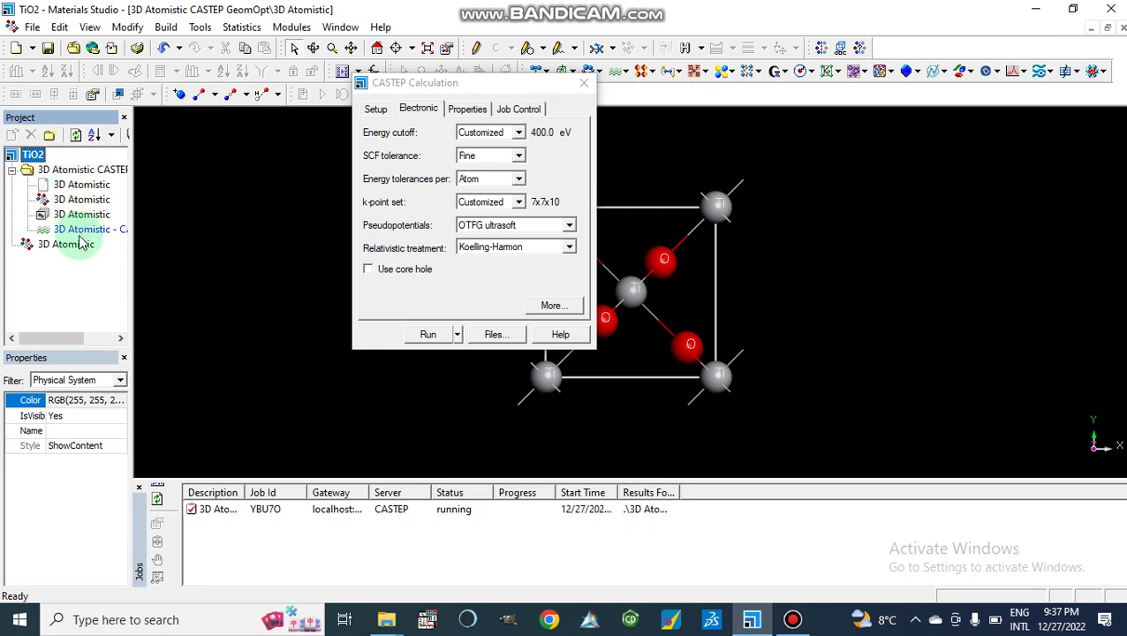
- Close the CASTEP calculation setup and inspect the job's TiO2 structure from an angled view
click(583, 83)
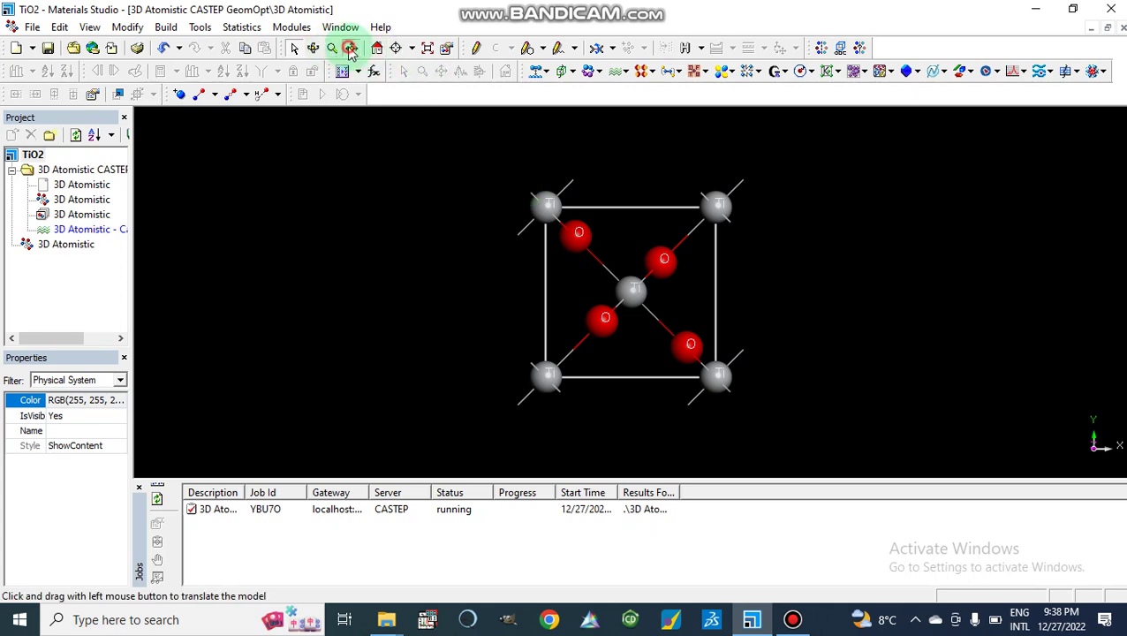
drag(440, 270, 365, 269)
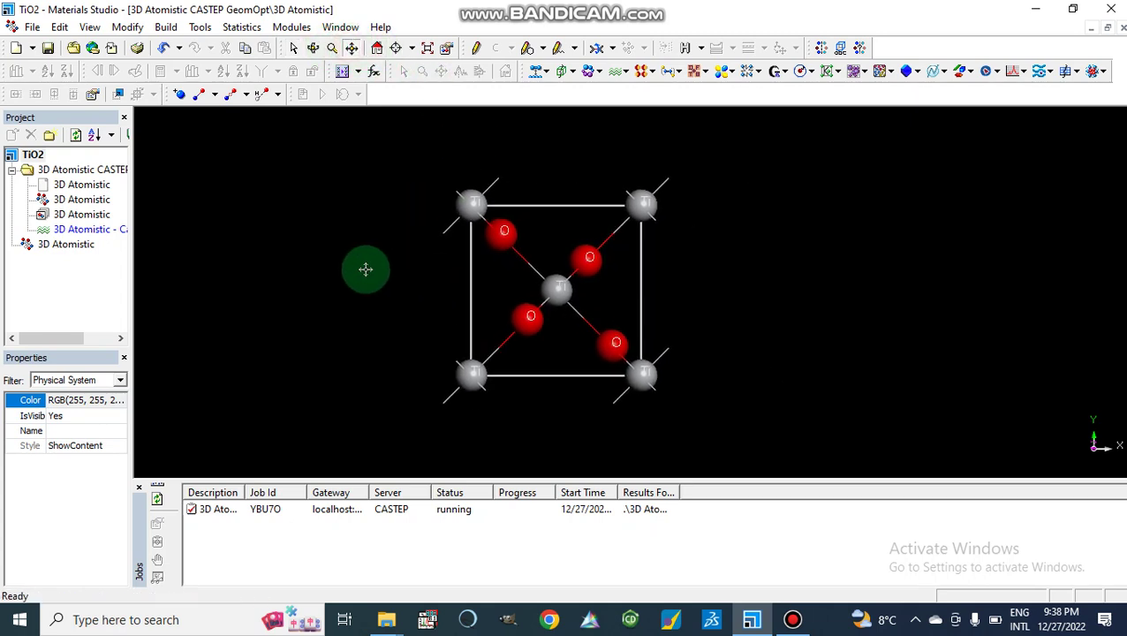
click(315, 53)
drag(413, 320, 540, 326)
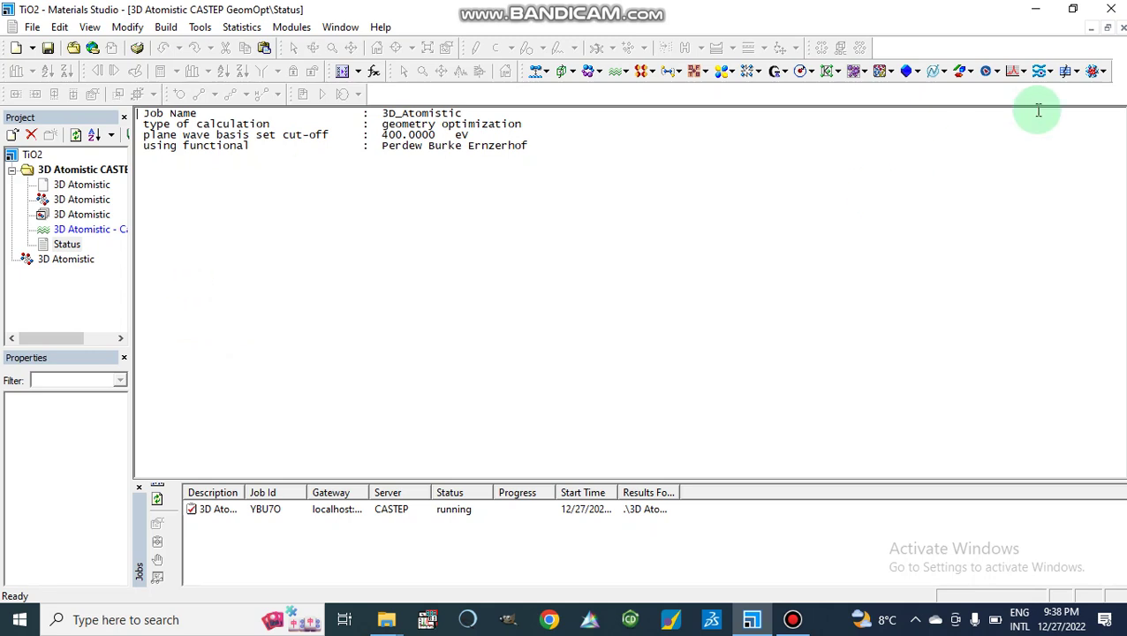
- Minimize the job's status report and both 3D Atomistic structure windows to clear the workspace
click(1091, 34)
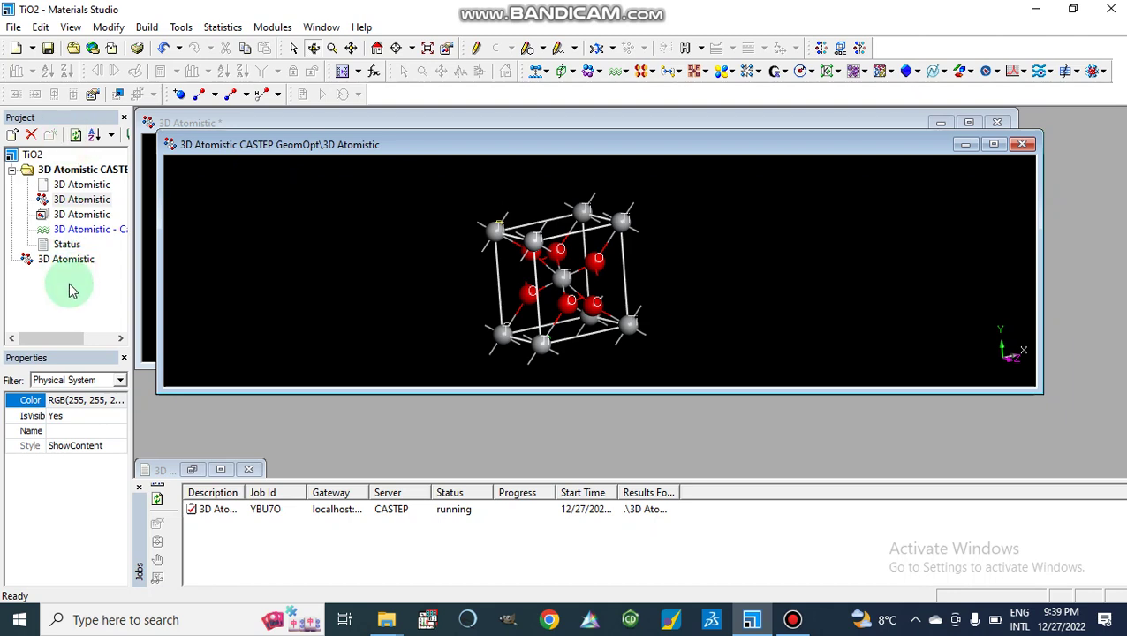
click(75, 199)
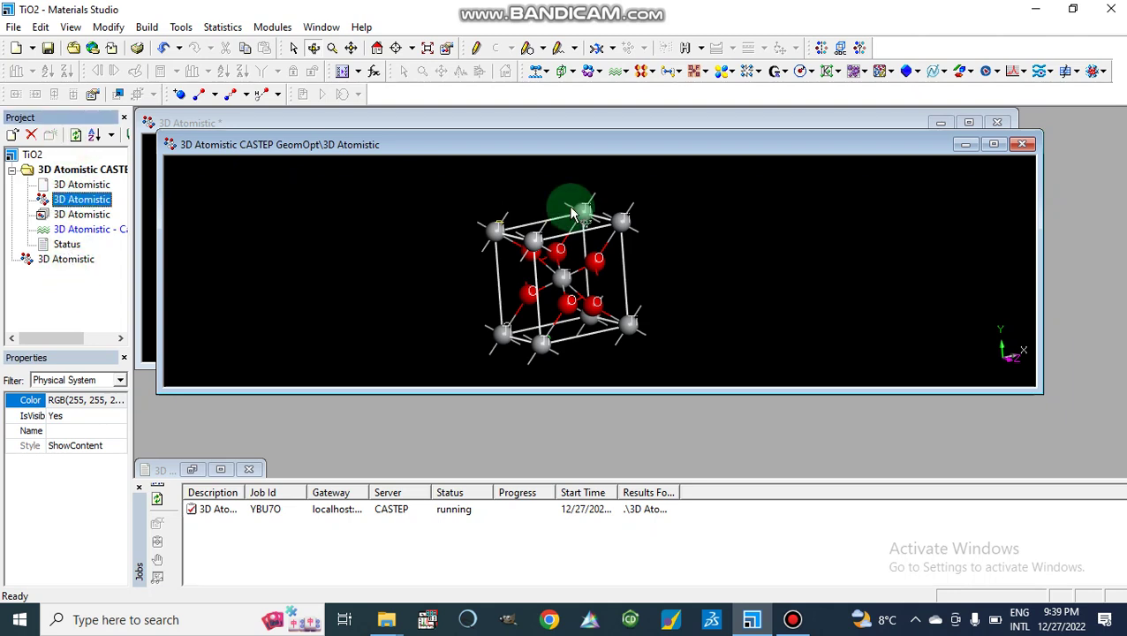
click(964, 146)
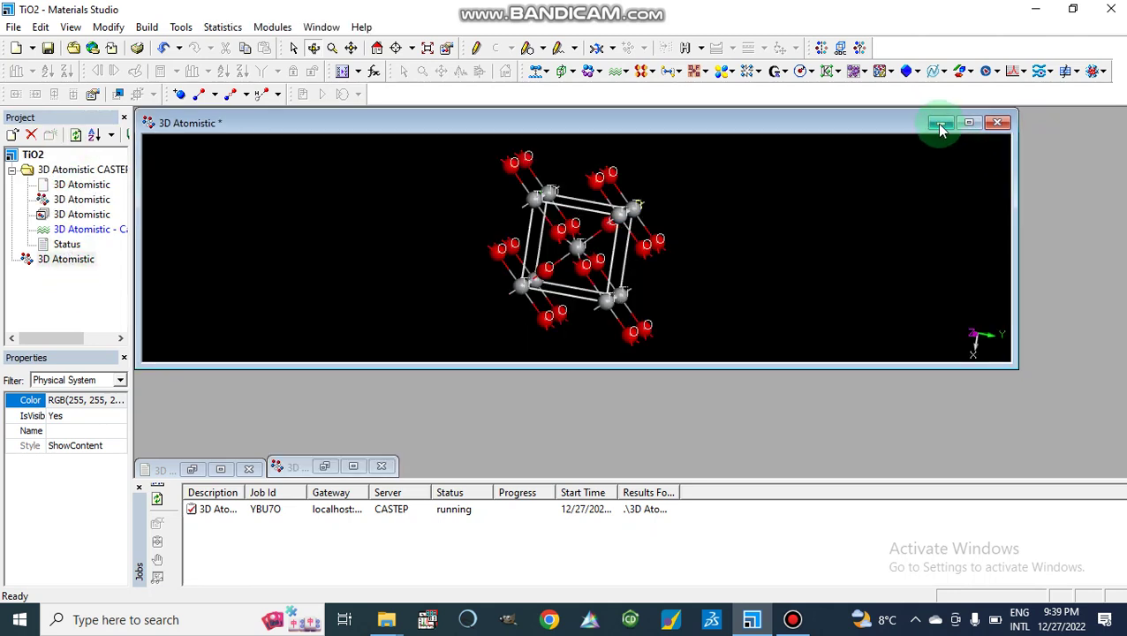
click(940, 127)
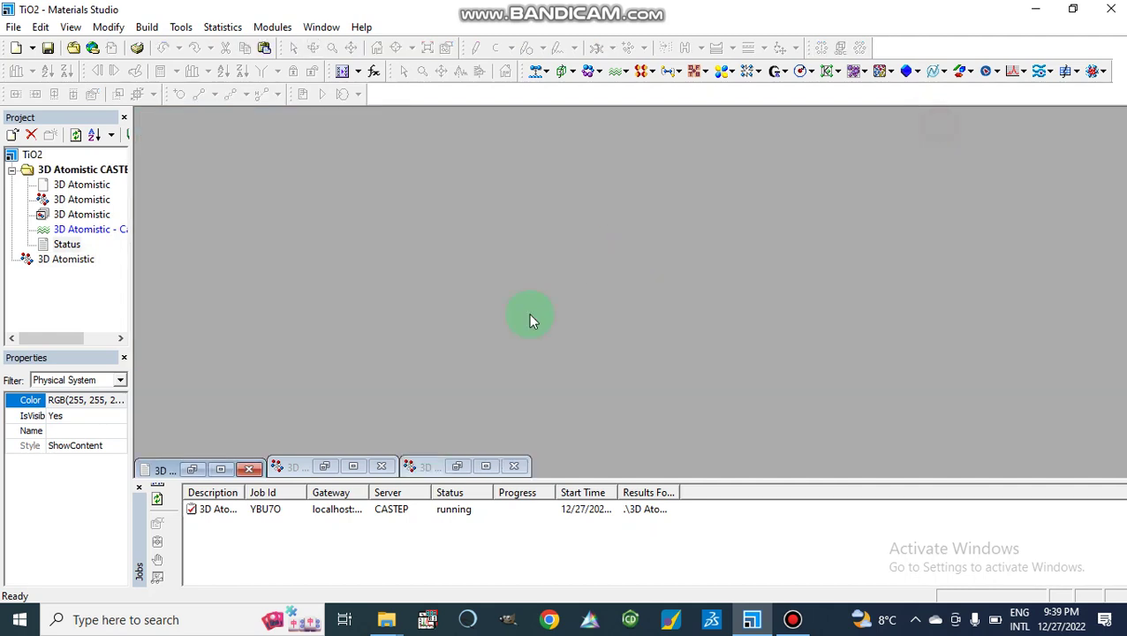
- View the job's 3D Atomistic trajectory and minimize it, and bring the CASTEP energy chart into clear view
double_click(65, 201)
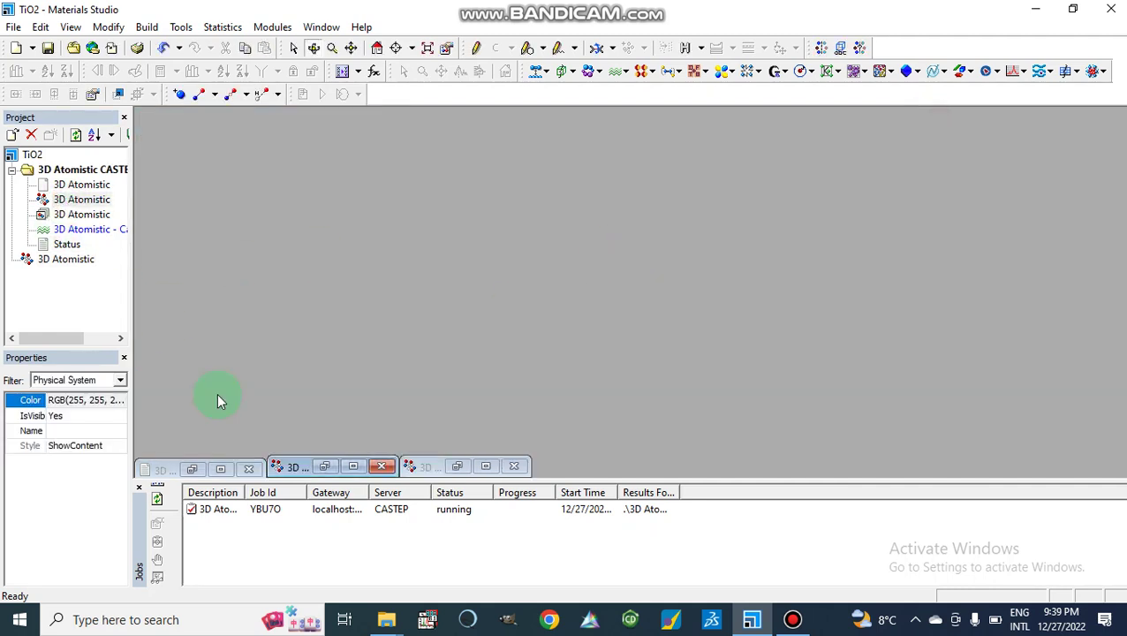
double_click(82, 216)
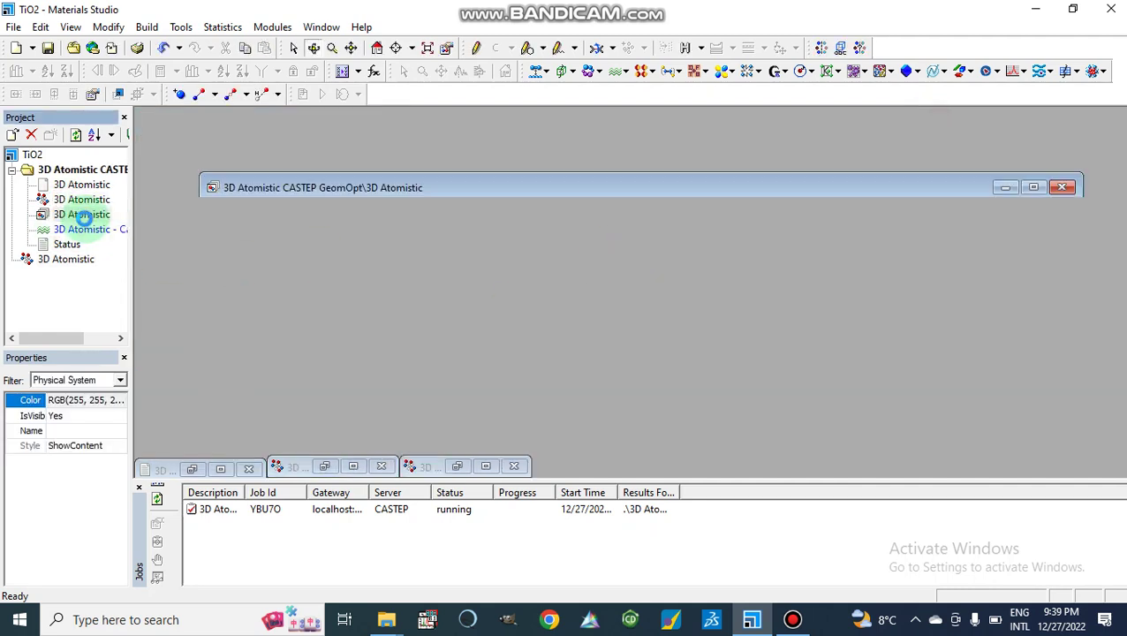
click(700, 234)
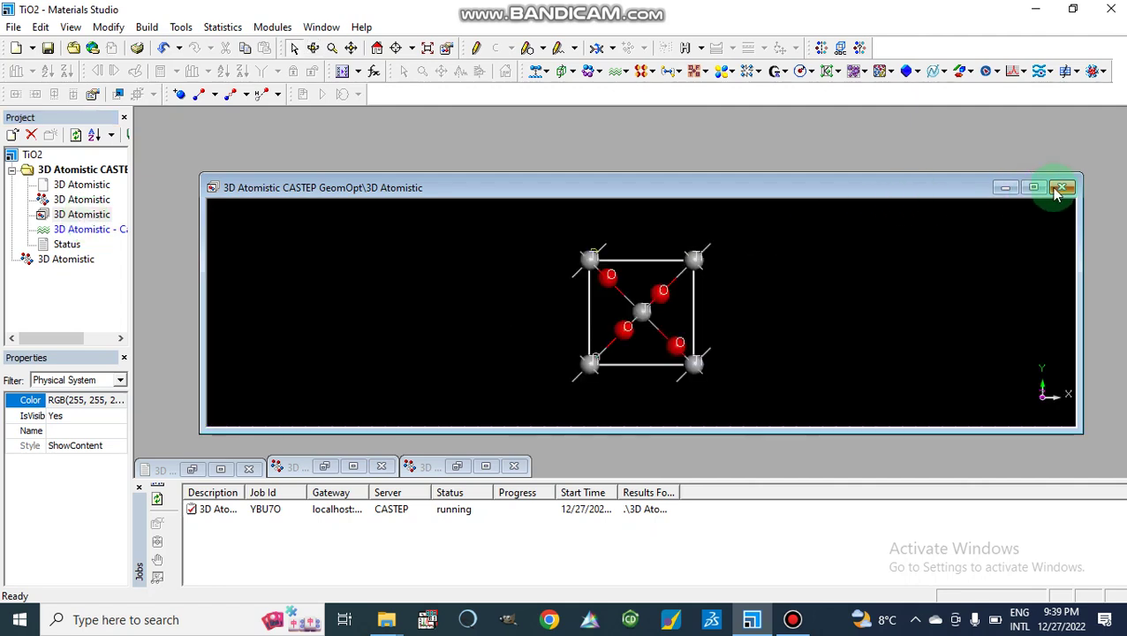
click(1003, 187)
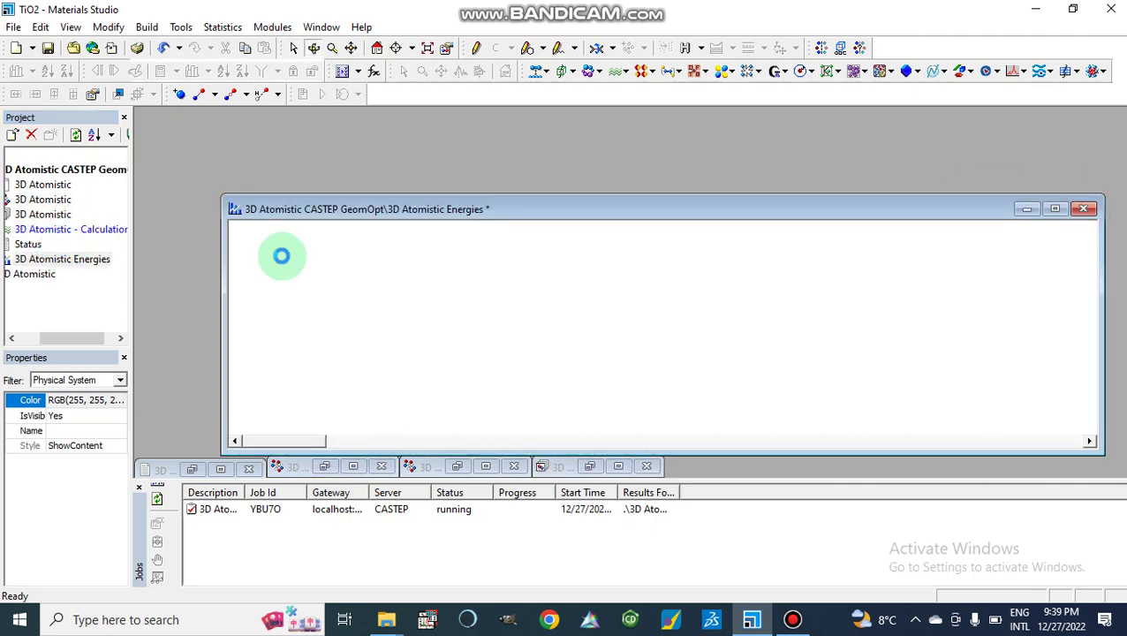
drag(651, 211, 620, 166)
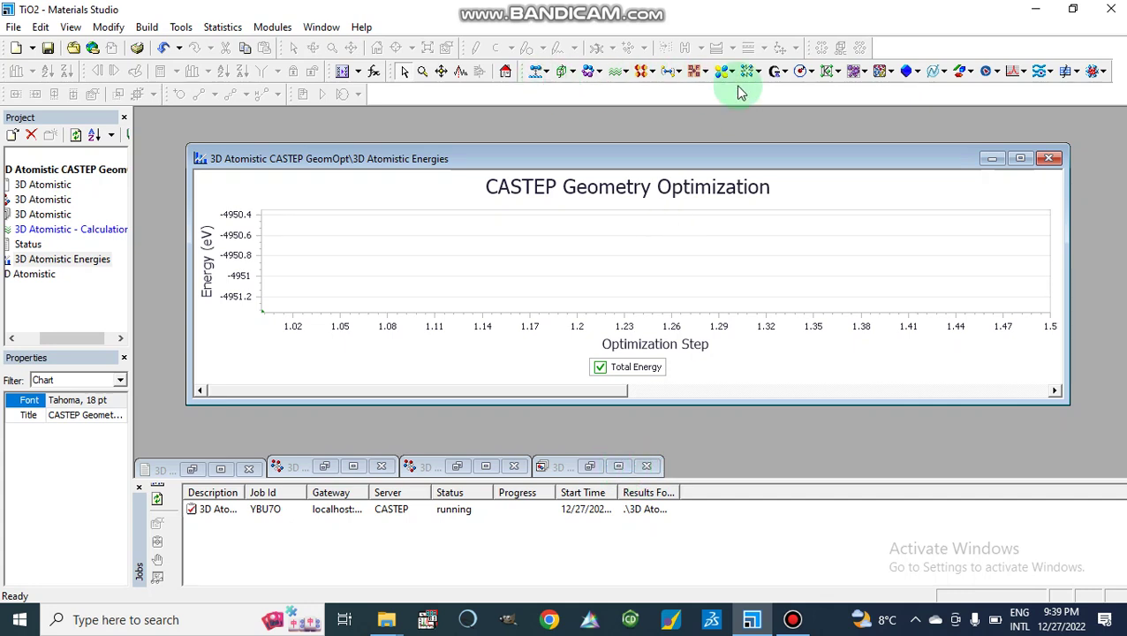
click(182, 28)
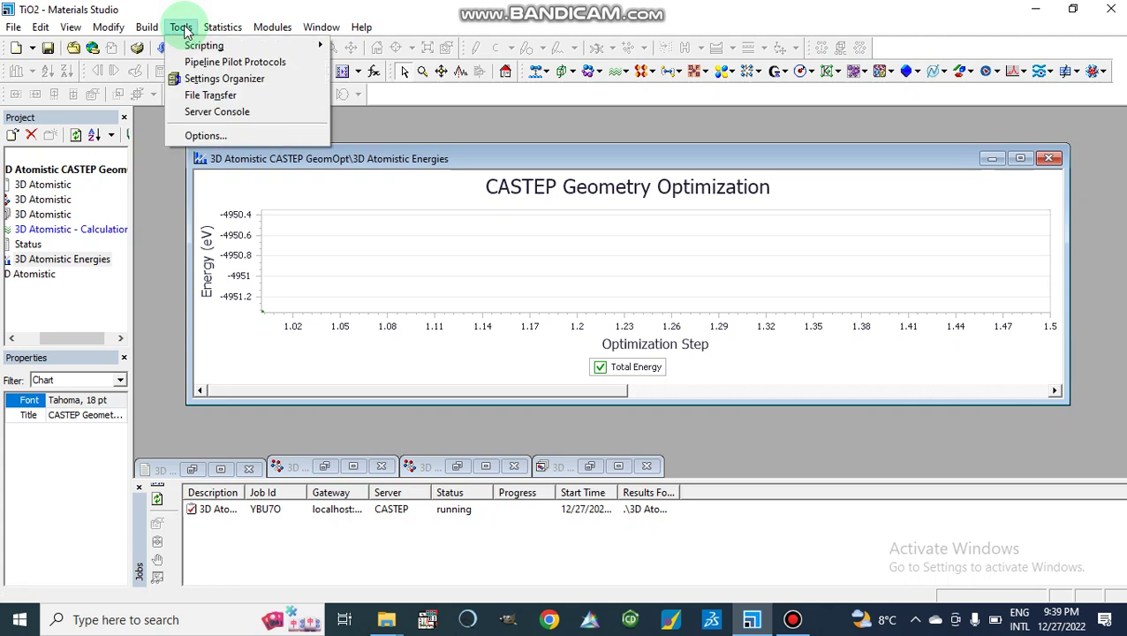
mouse_move(222, 28)
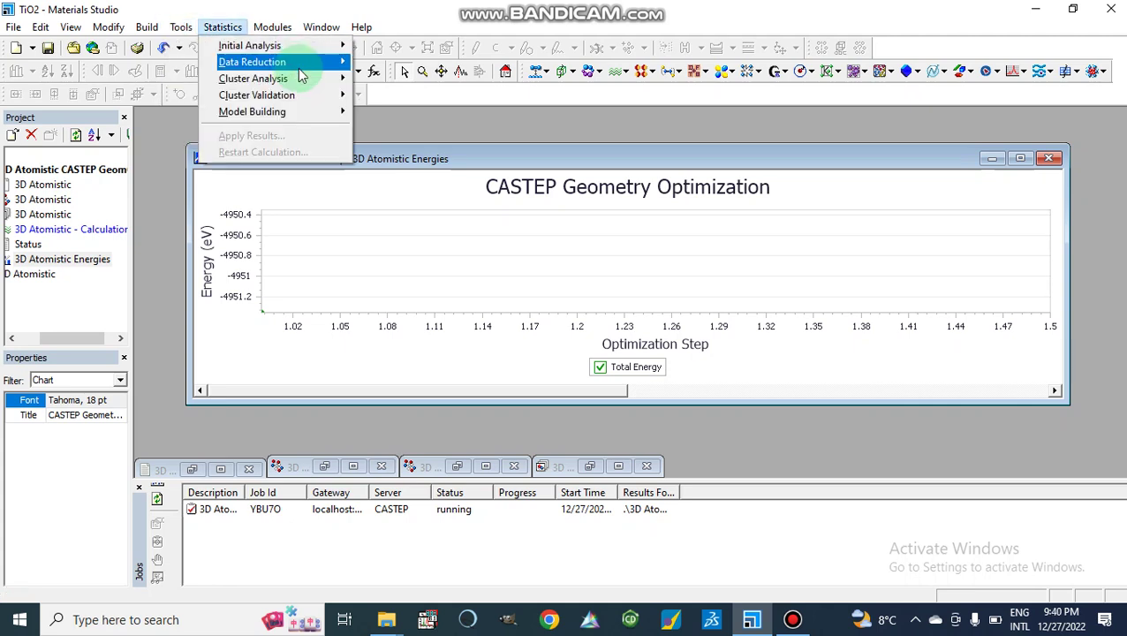
click(450, 132)
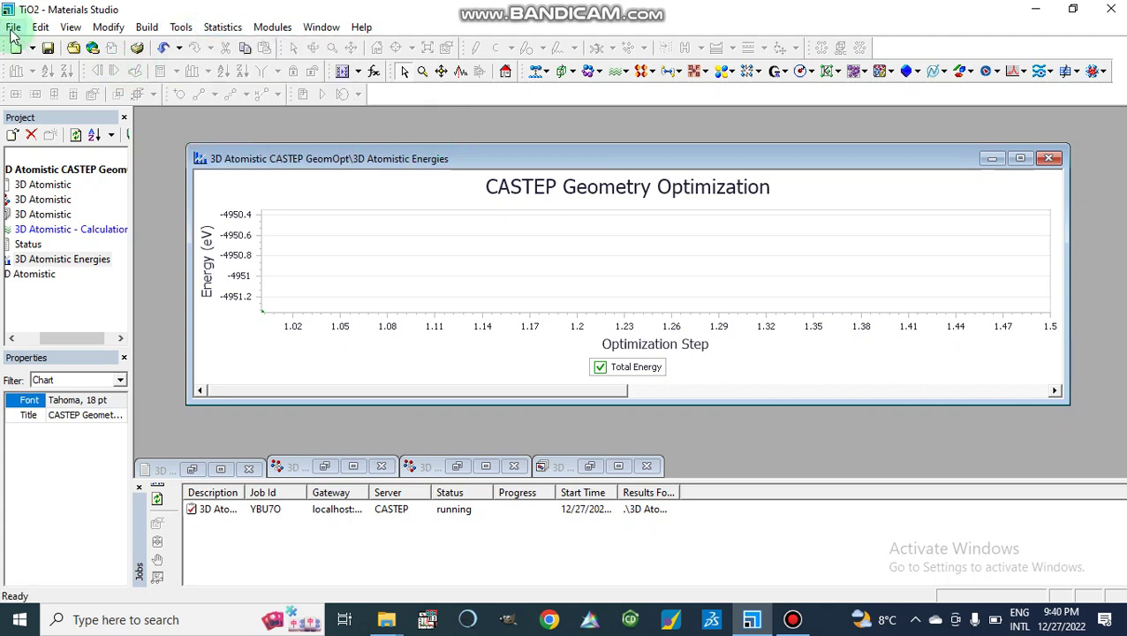
click(144, 27)
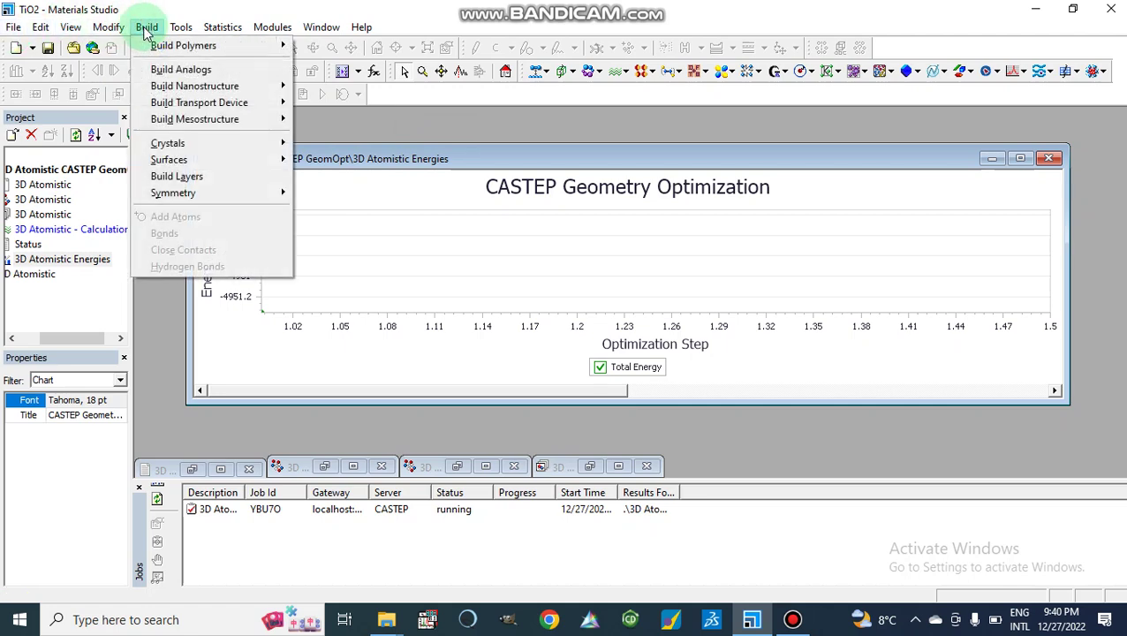
mouse_move(126, 31)
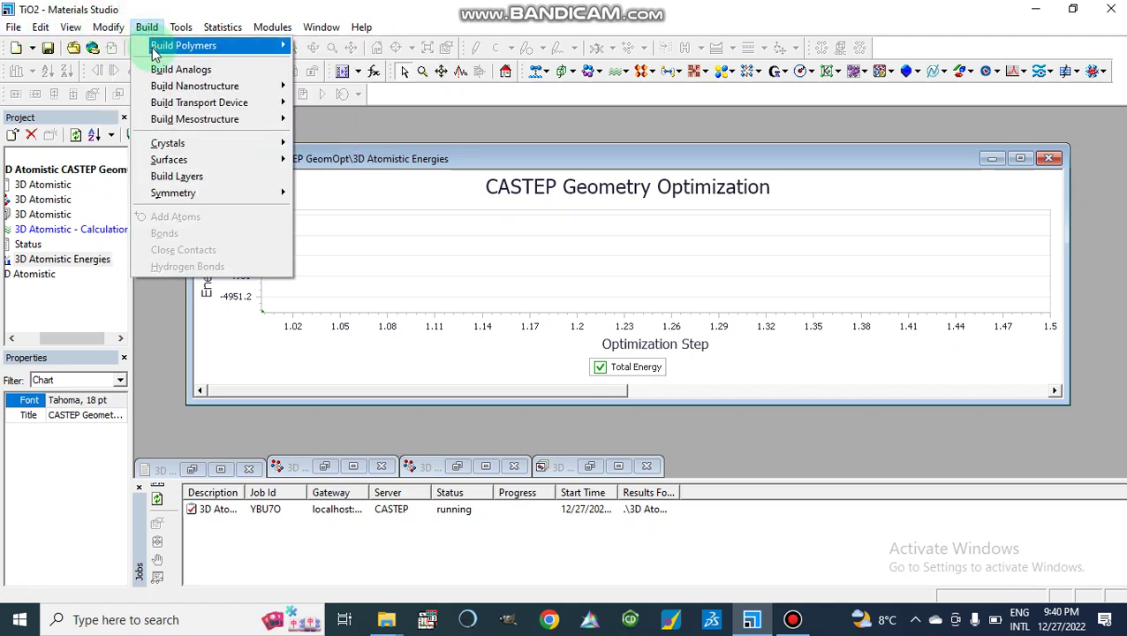
mouse_move(208, 44)
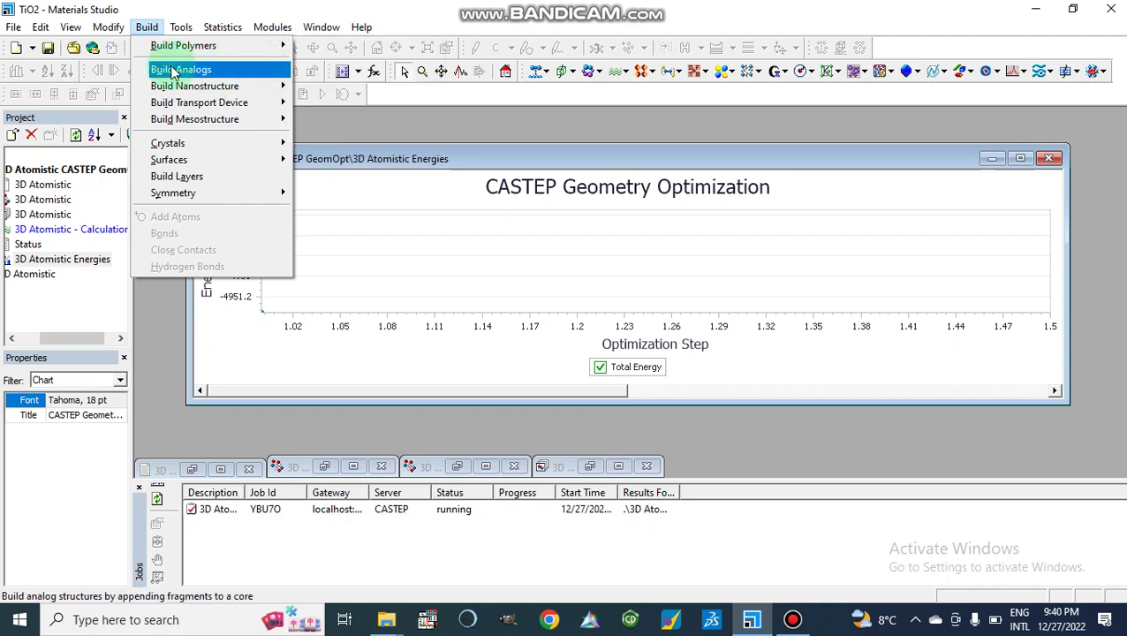
click(238, 85)
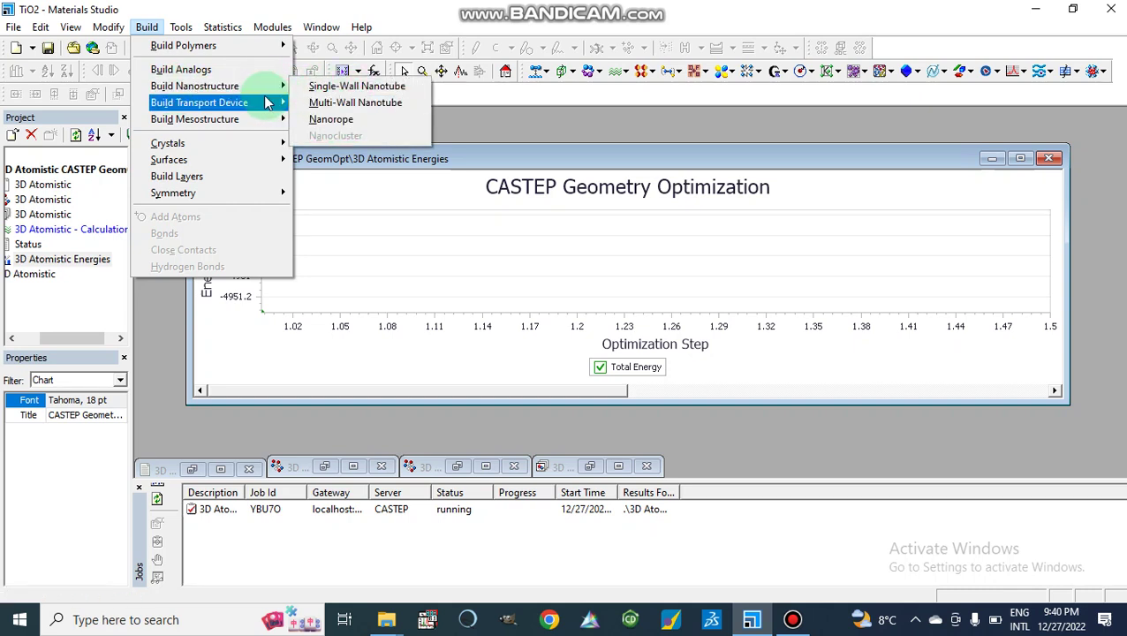
mouse_move(237, 112)
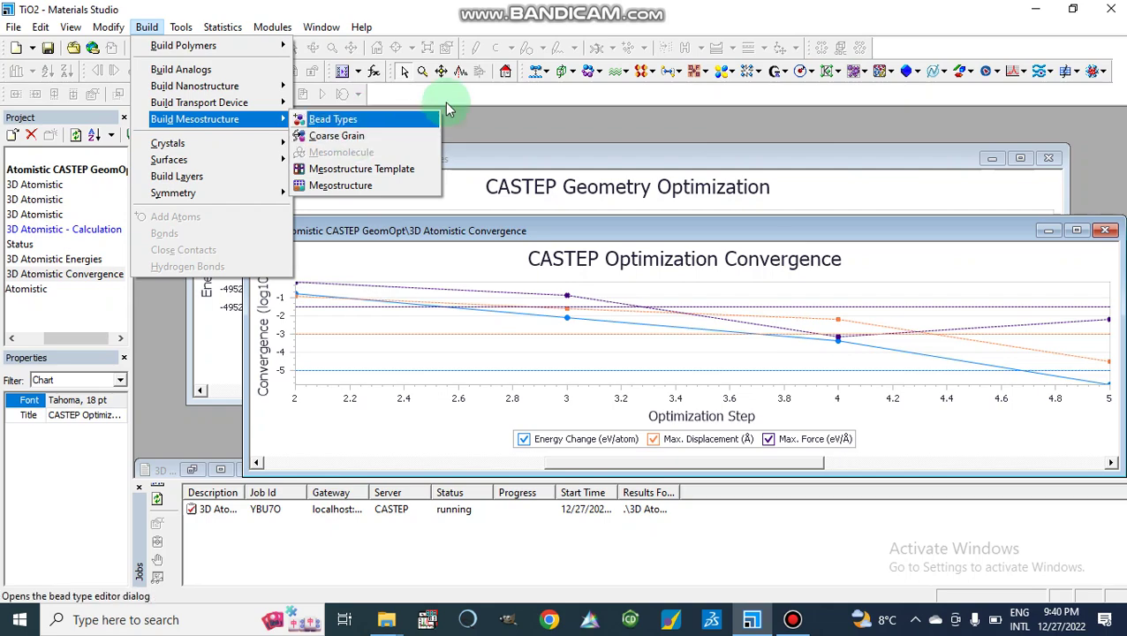
click(541, 129)
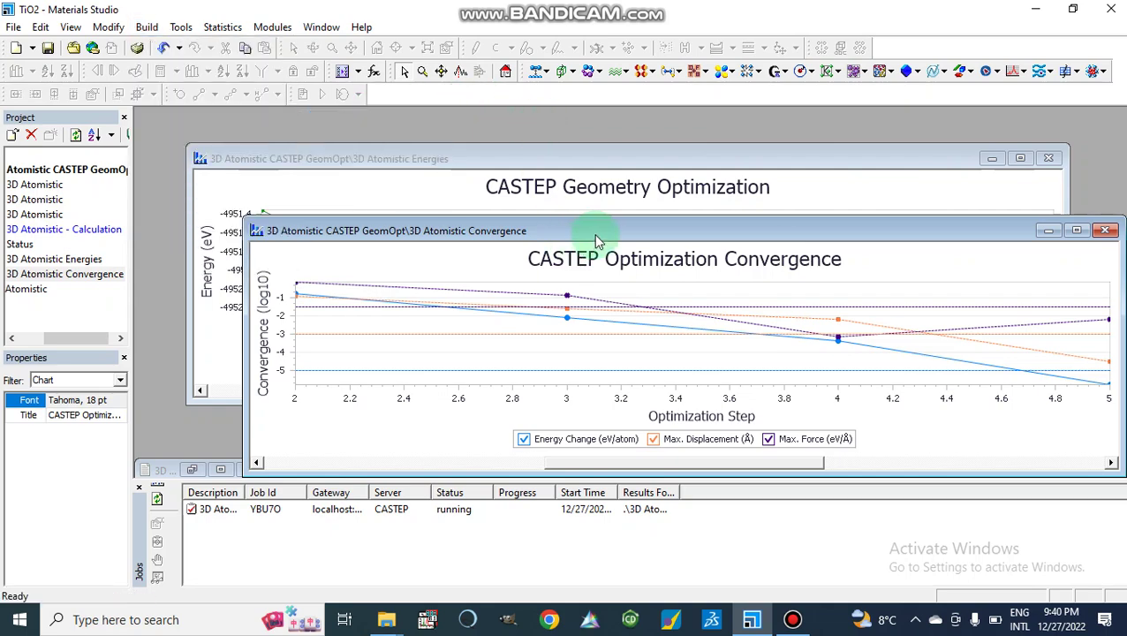
- Acknowledge the job's completion and review the CASTEP output text down to the final configuration's atomic coordinates, closing with the report minimized
drag(595, 238, 508, 240)
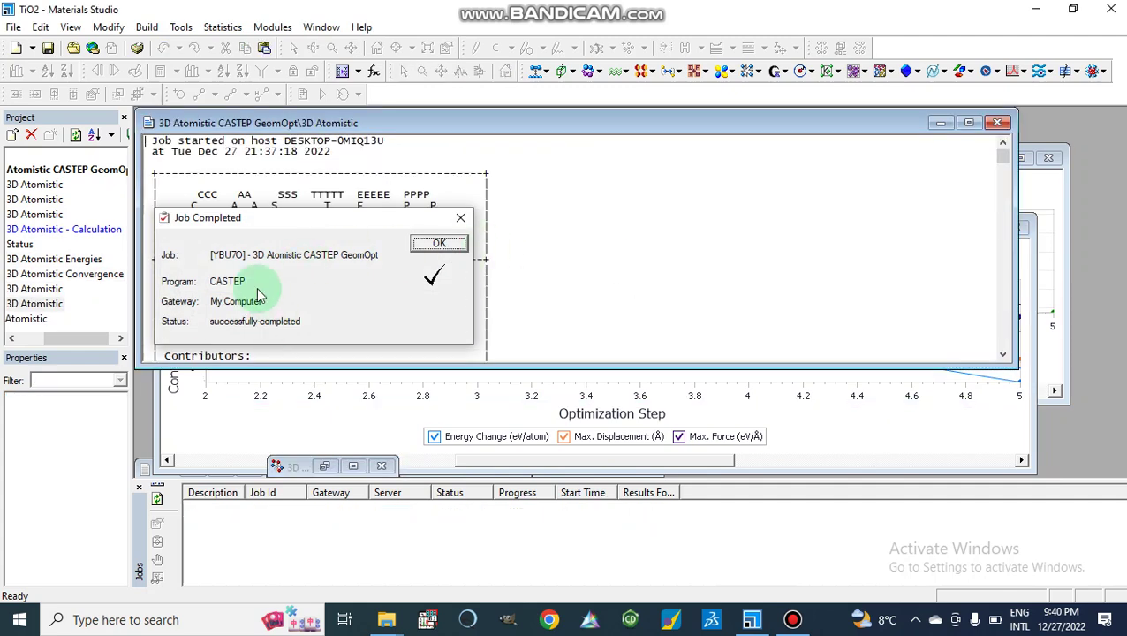
click(439, 243)
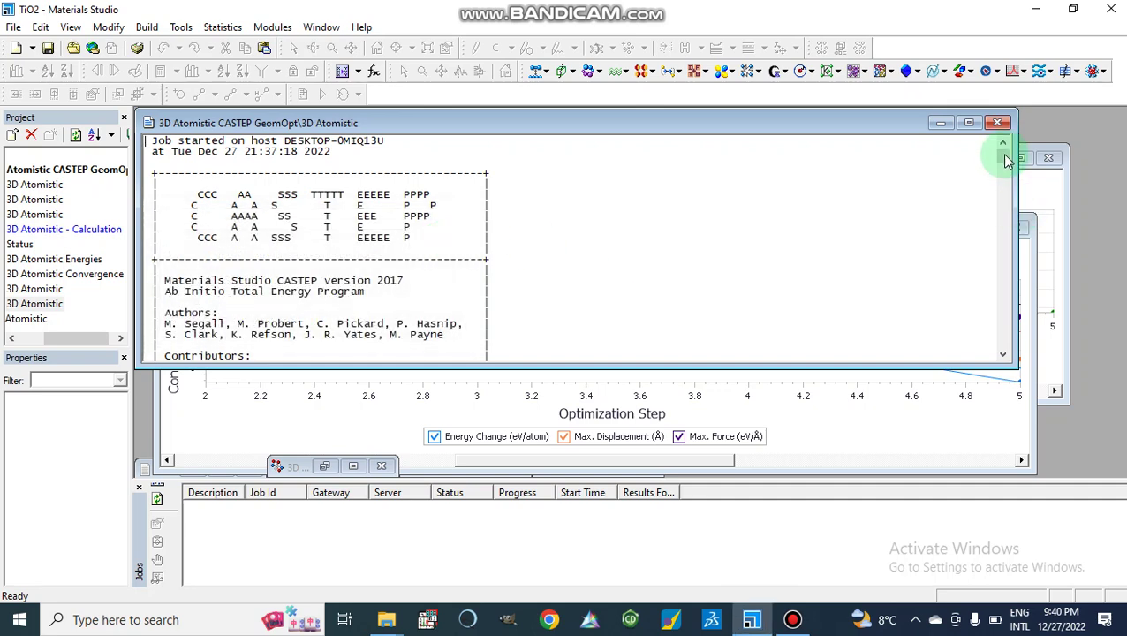
drag(1003, 158, 1009, 354)
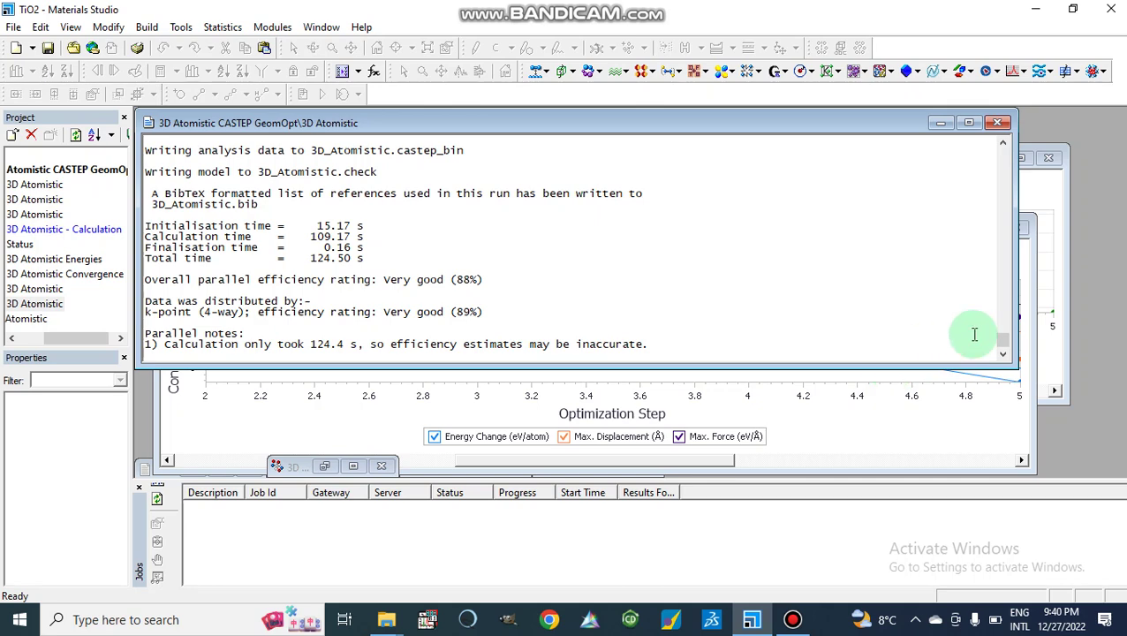
drag(1003, 350, 1004, 343)
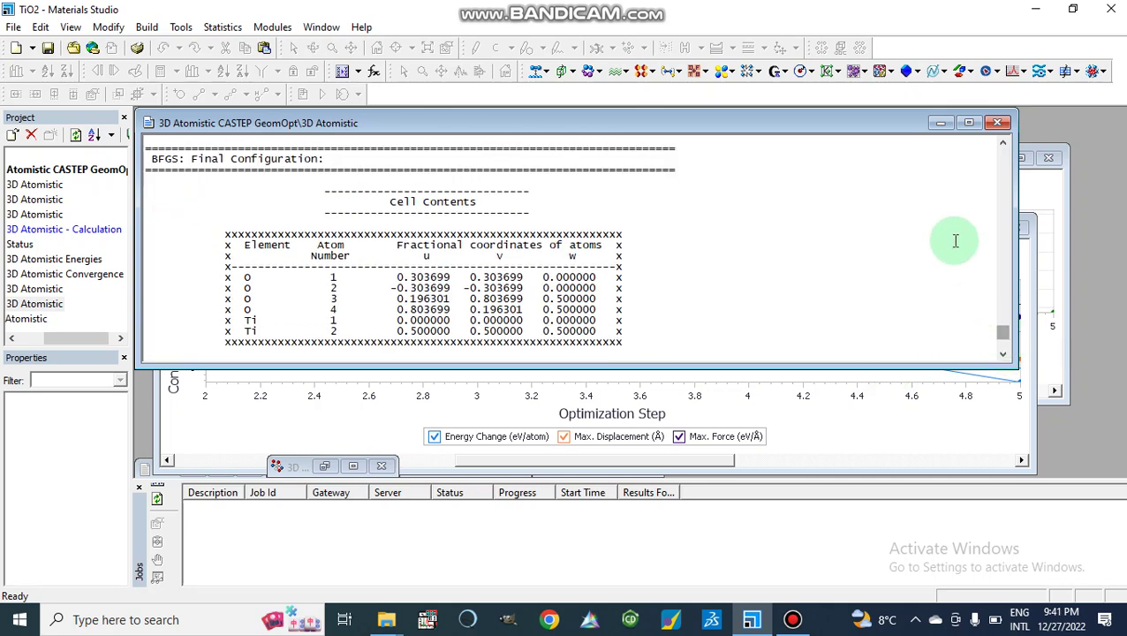
click(938, 127)
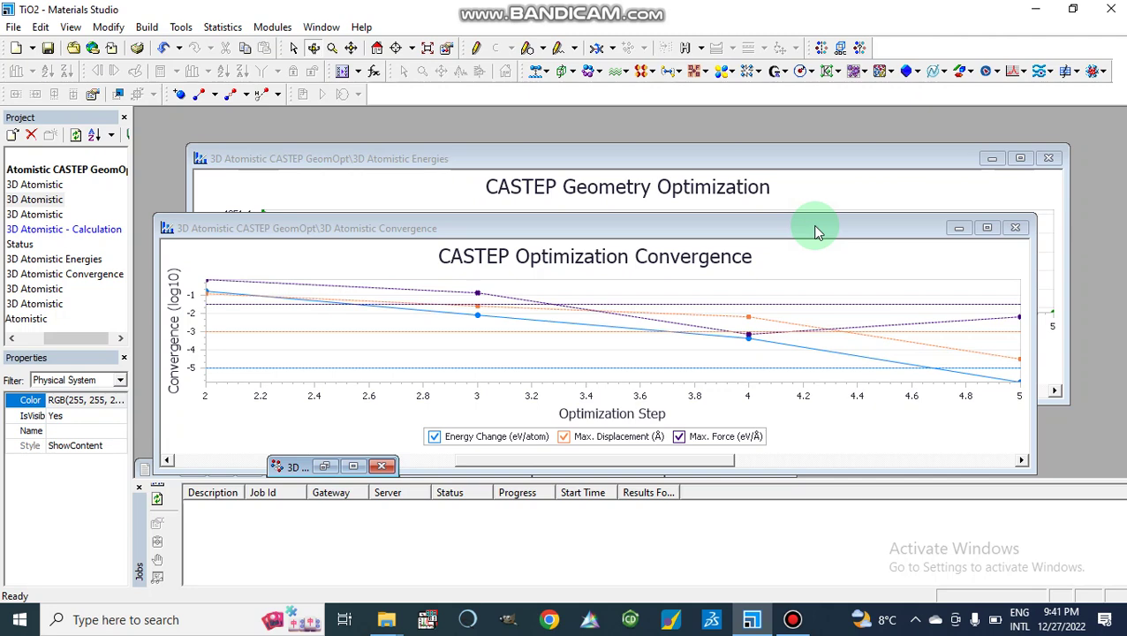
- Examine the optimization convergence chart, the energy chart and the job's status report, and minimize each one
drag(817, 229, 820, 254)
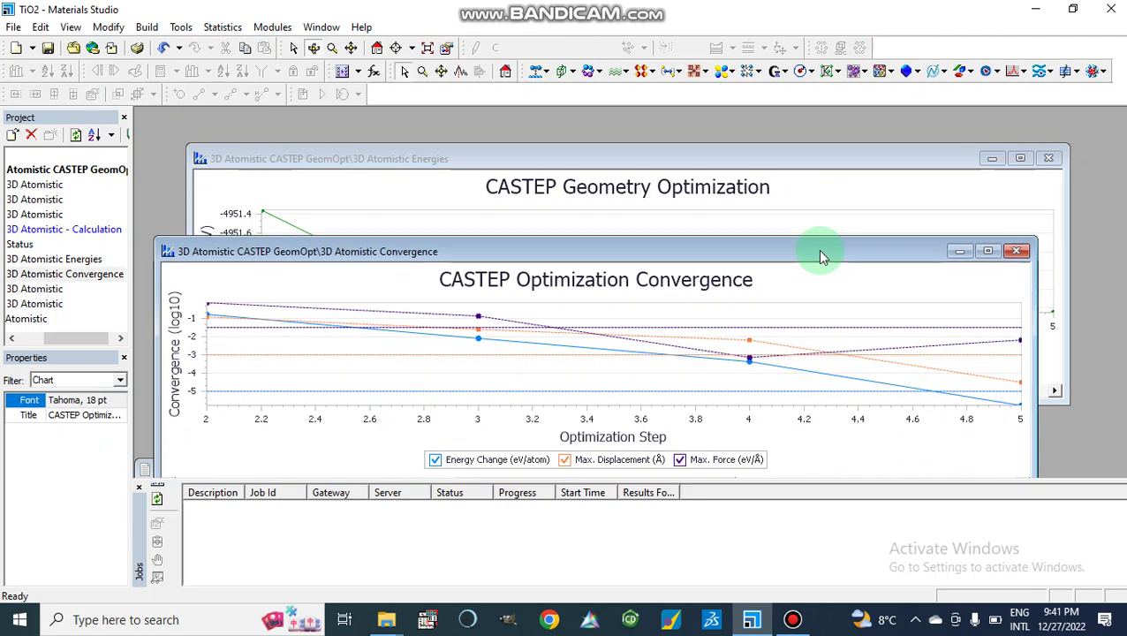
click(960, 252)
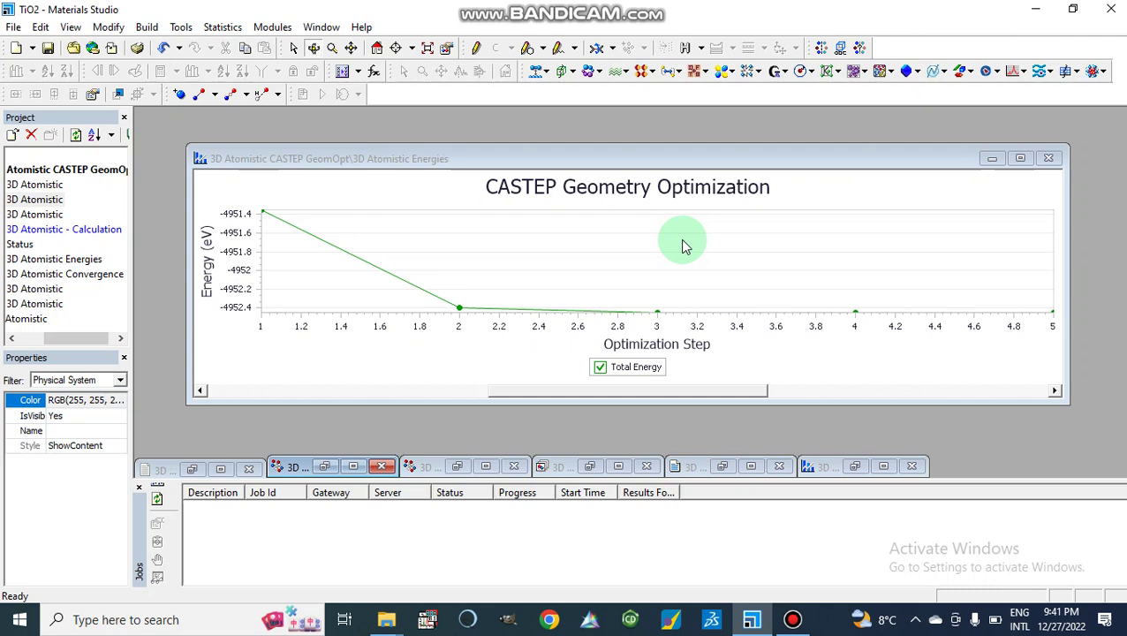
click(987, 159)
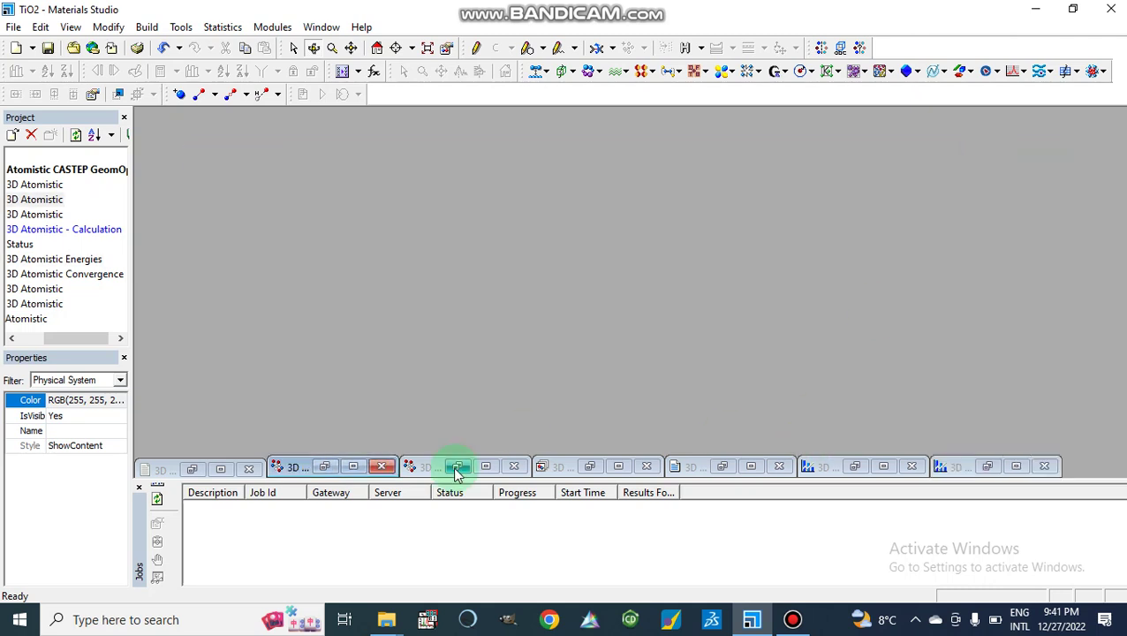
click(221, 469)
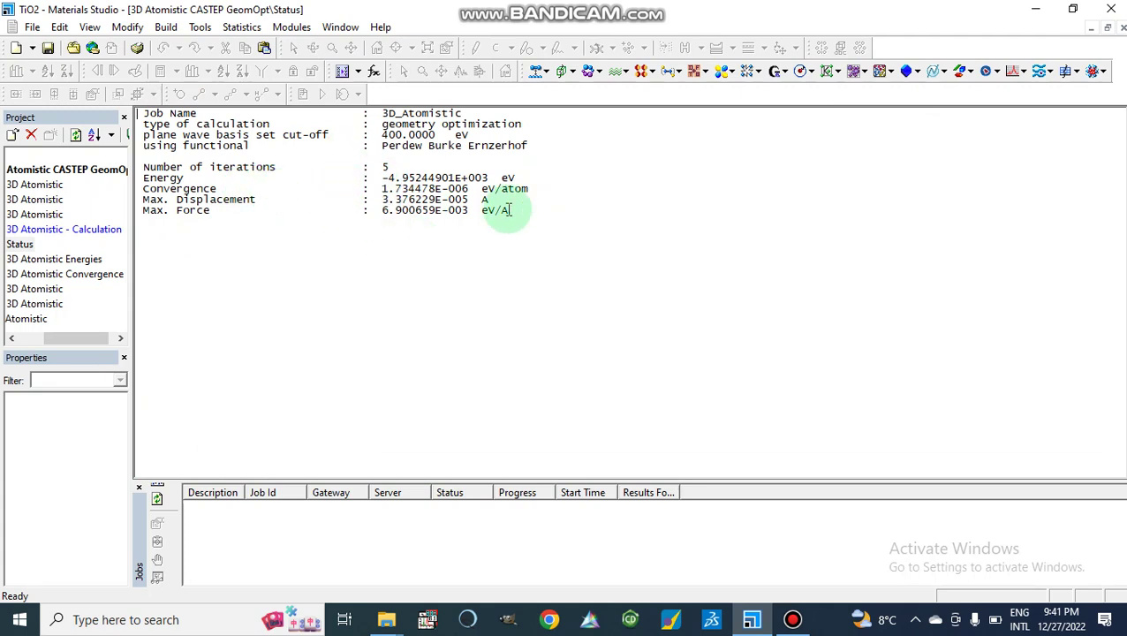
click(1092, 30)
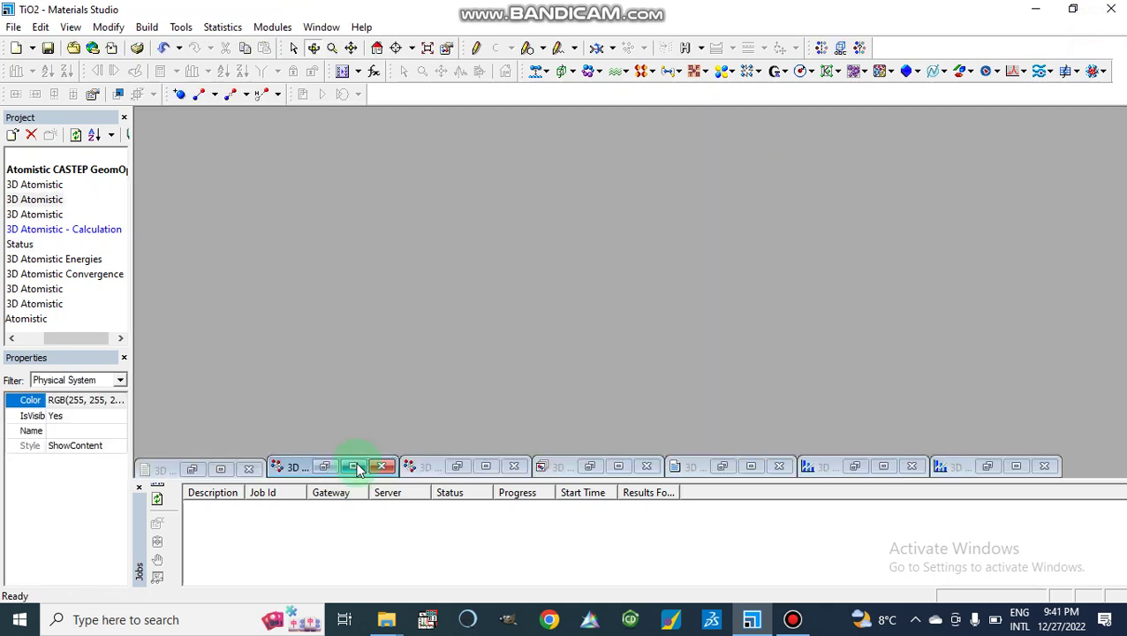
- Maximize the original TiO2 3D Atomistic structure and inspect the unit cell from a different angle
click(484, 468)
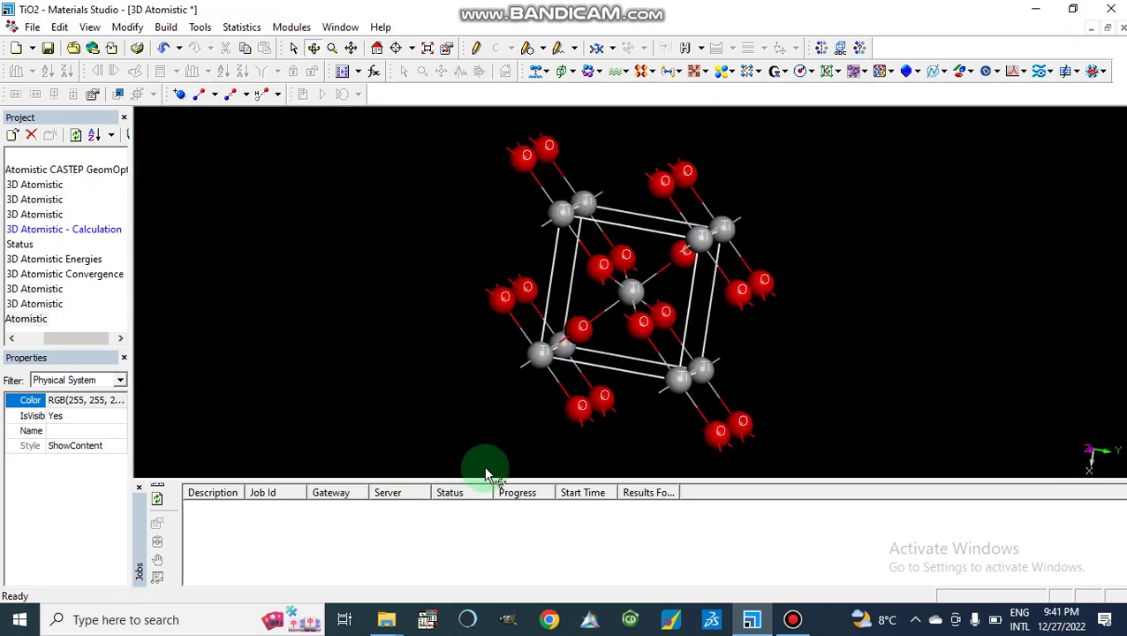
click(1038, 17)
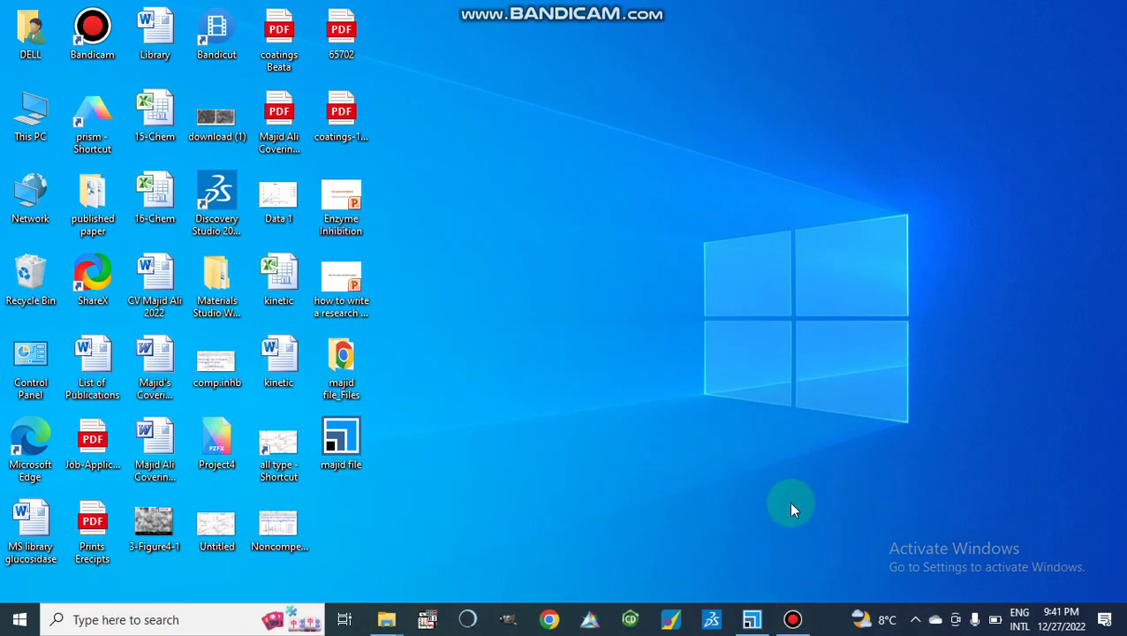
click(748, 629)
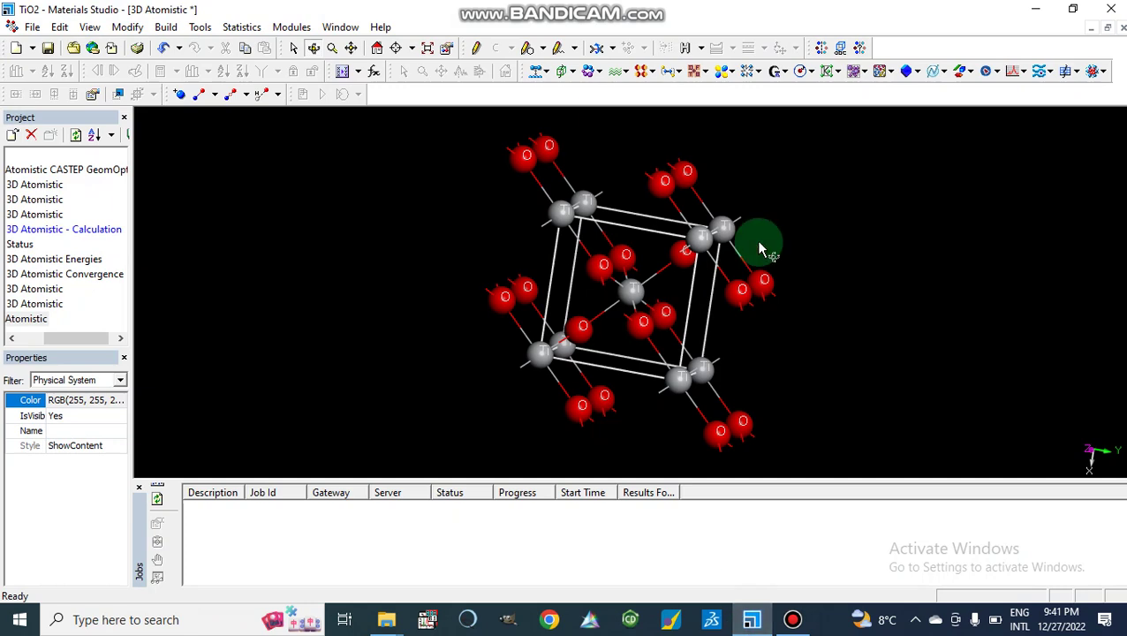
right_drag(759, 250, 571, 261)
right_drag(817, 238, 816, 239)
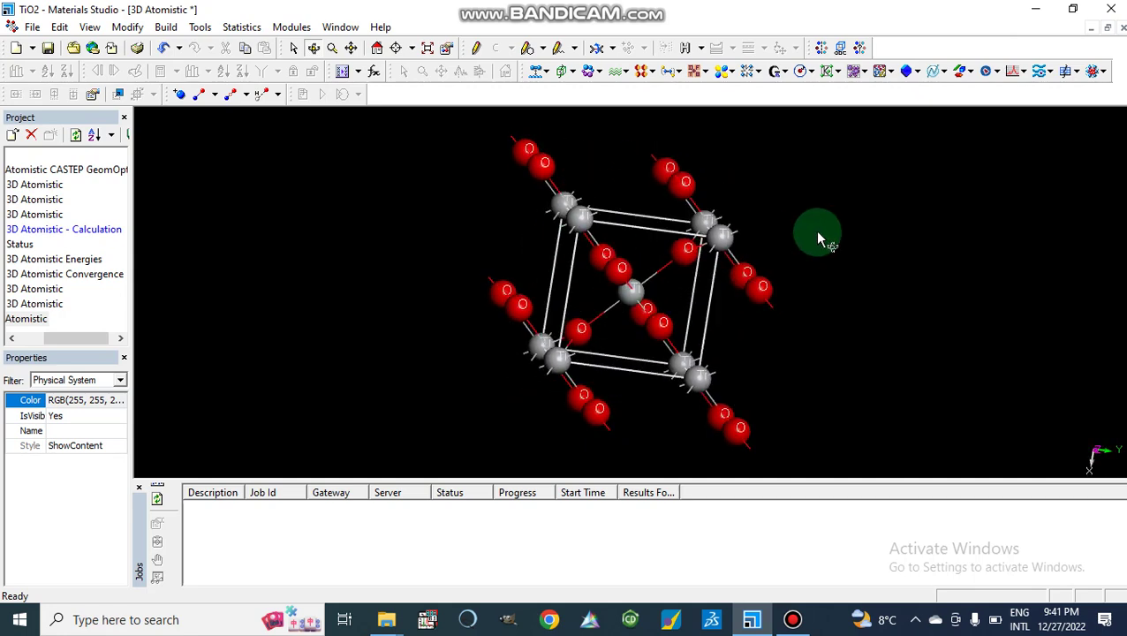
right_drag(956, 193, 1030, 95)
click(792, 619)
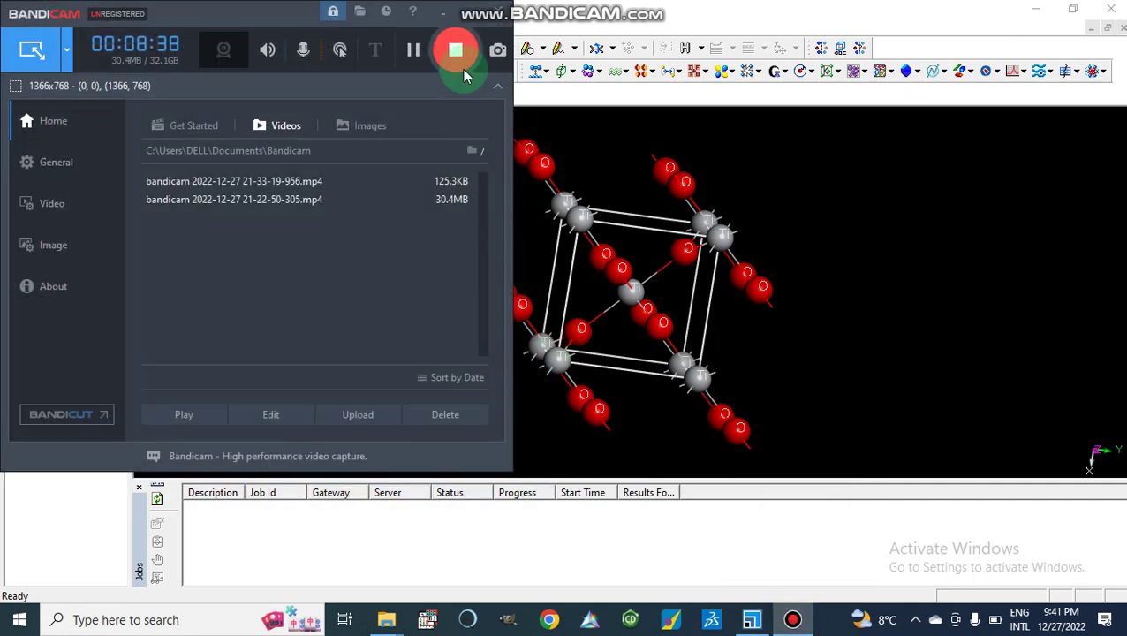
click(457, 58)
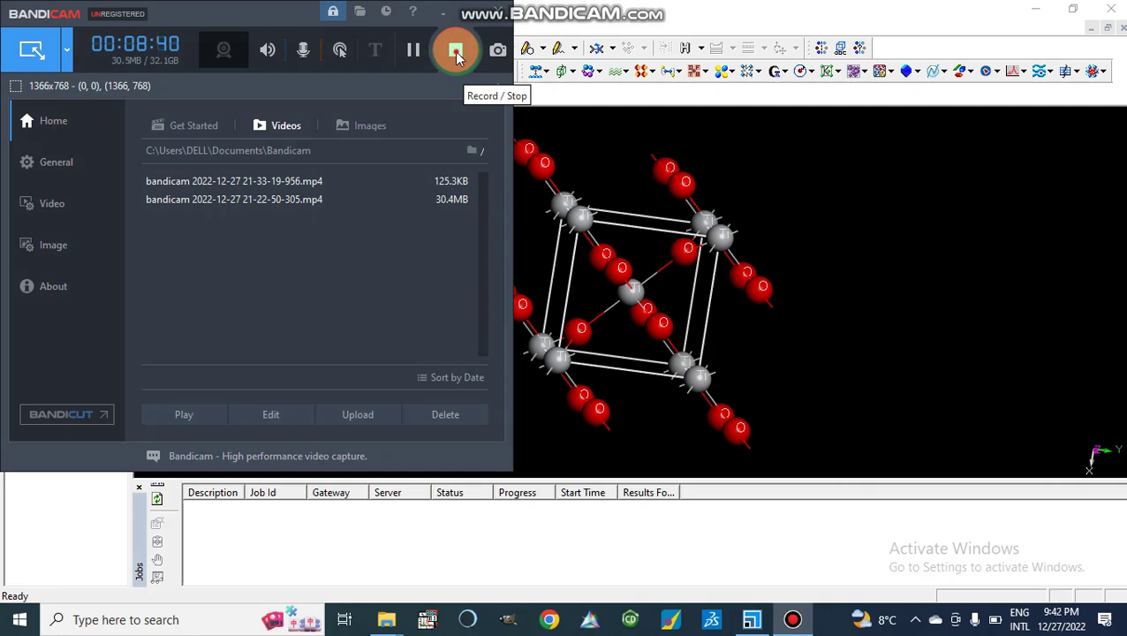